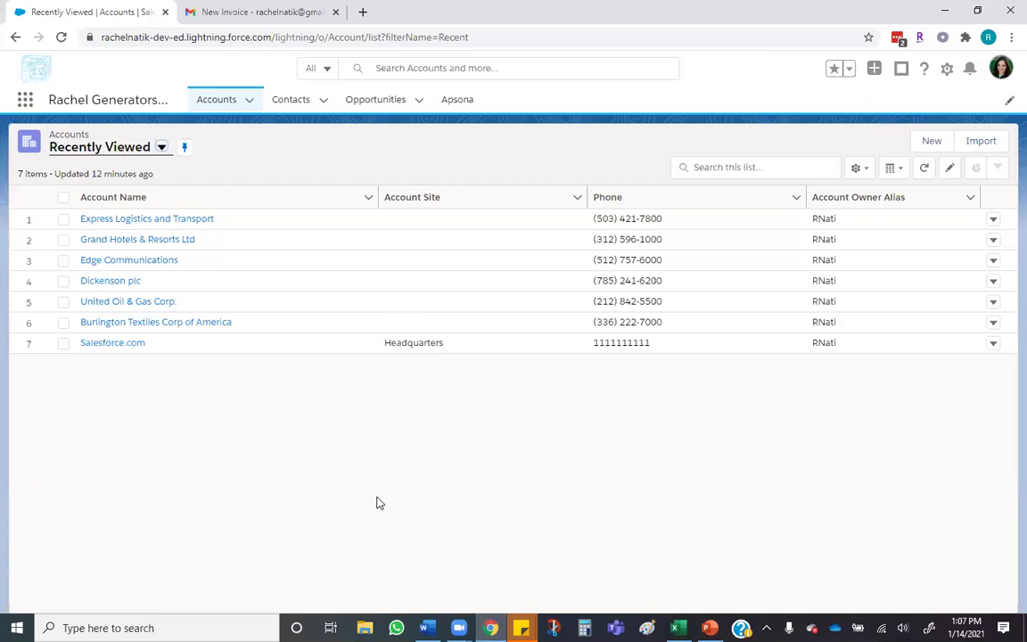
Open the Express Logistics and Transport account's related Express Logistics Standby Generator opportunity and review its details and products
click(87, 220)
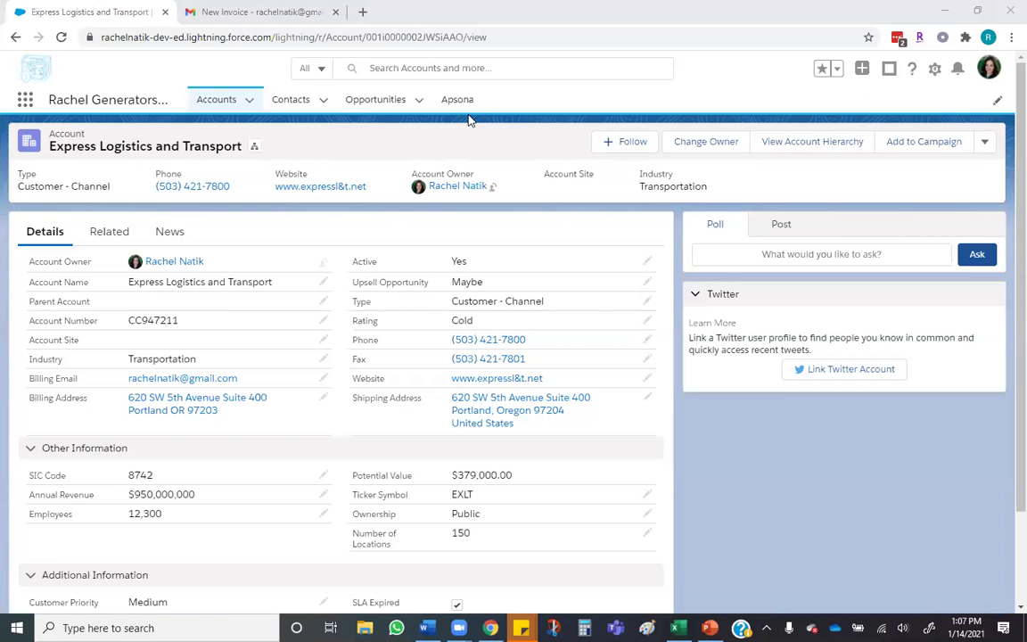
click(114, 231)
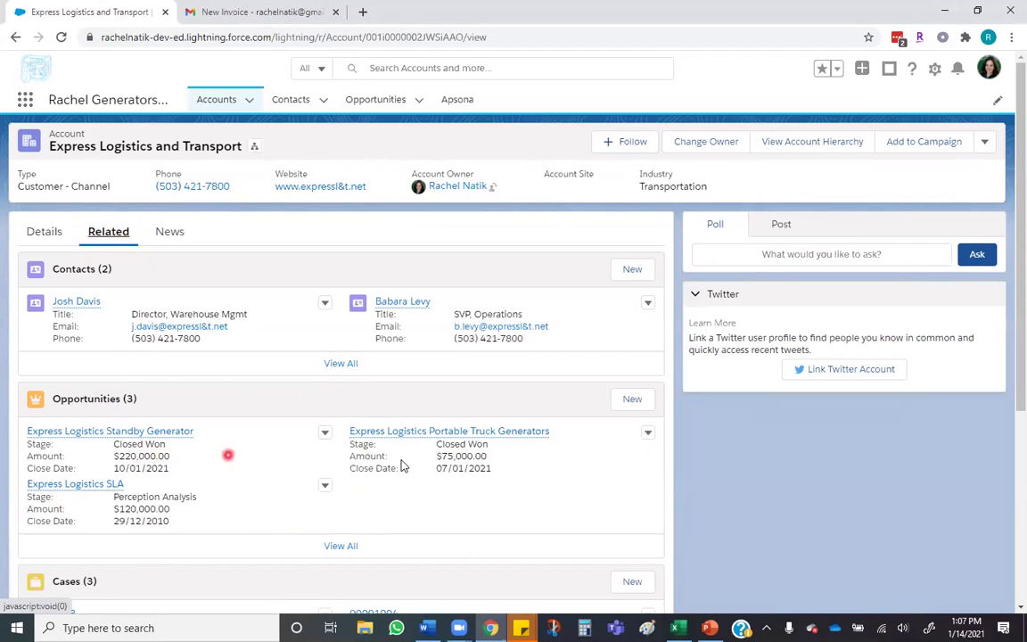
click(96, 433)
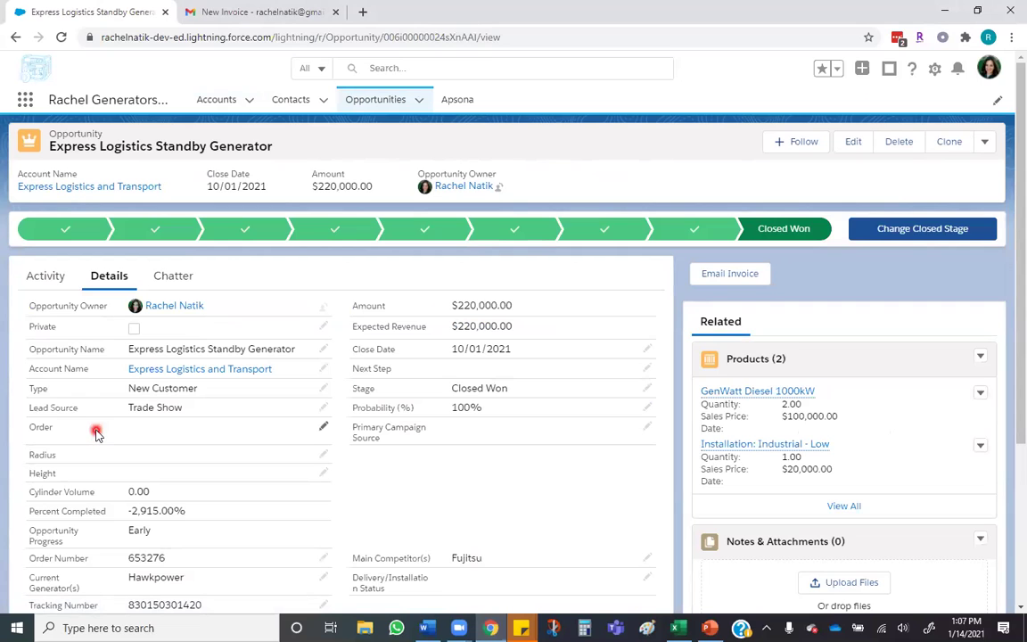
scroll(638, 389, down, 2)
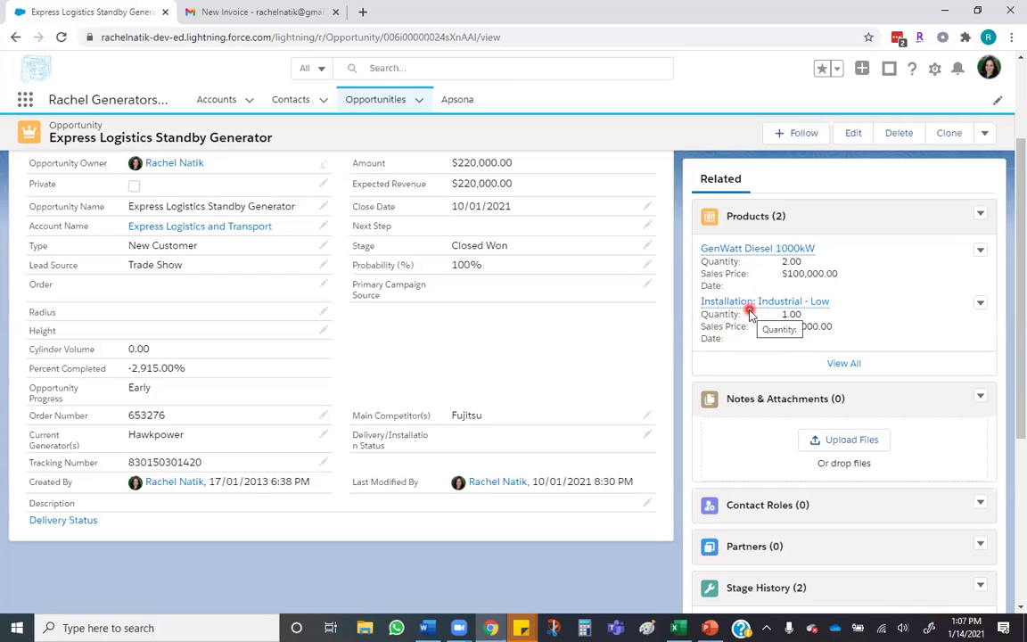
Examine the product, sales price, quantity and total price of the GenWatt Diesel 1000kW line item, and return to its opportunity
click(736, 250)
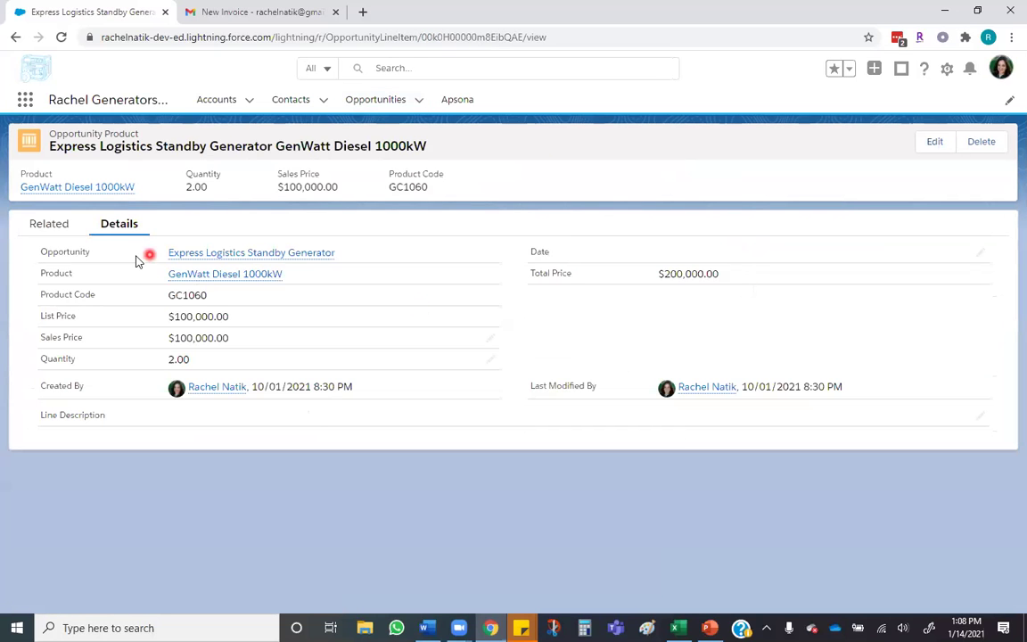
drag(165, 275, 328, 277)
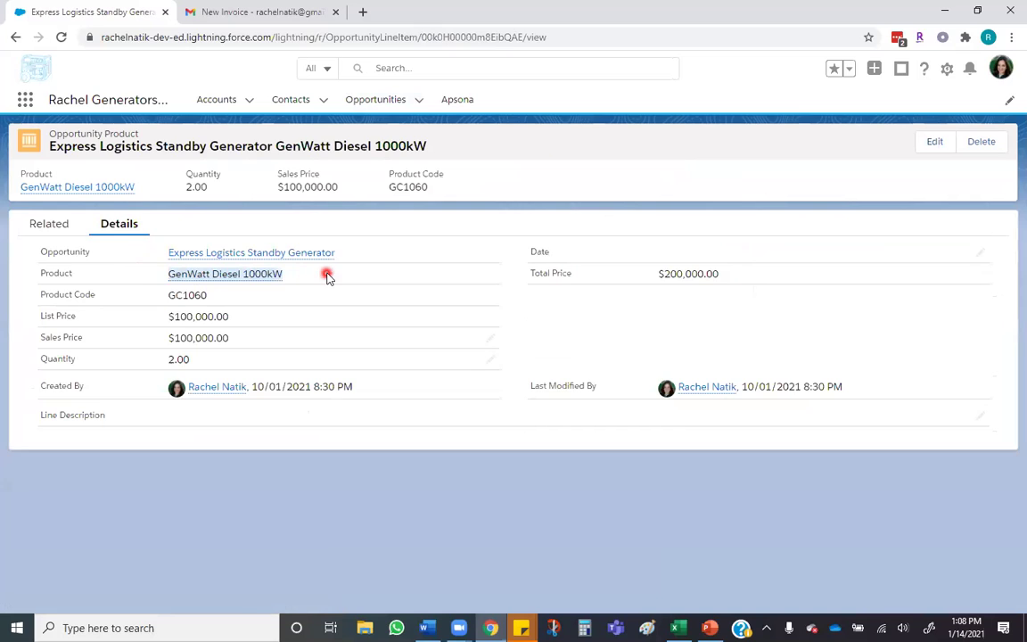
drag(284, 332, 129, 342)
double_click(205, 358)
click(196, 402)
click(477, 518)
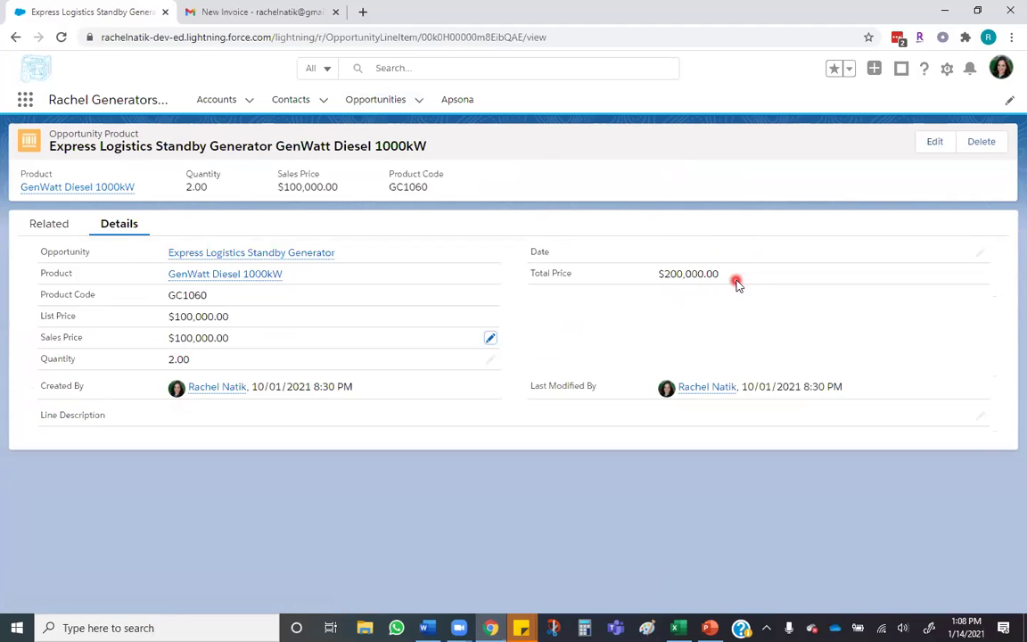
click(273, 252)
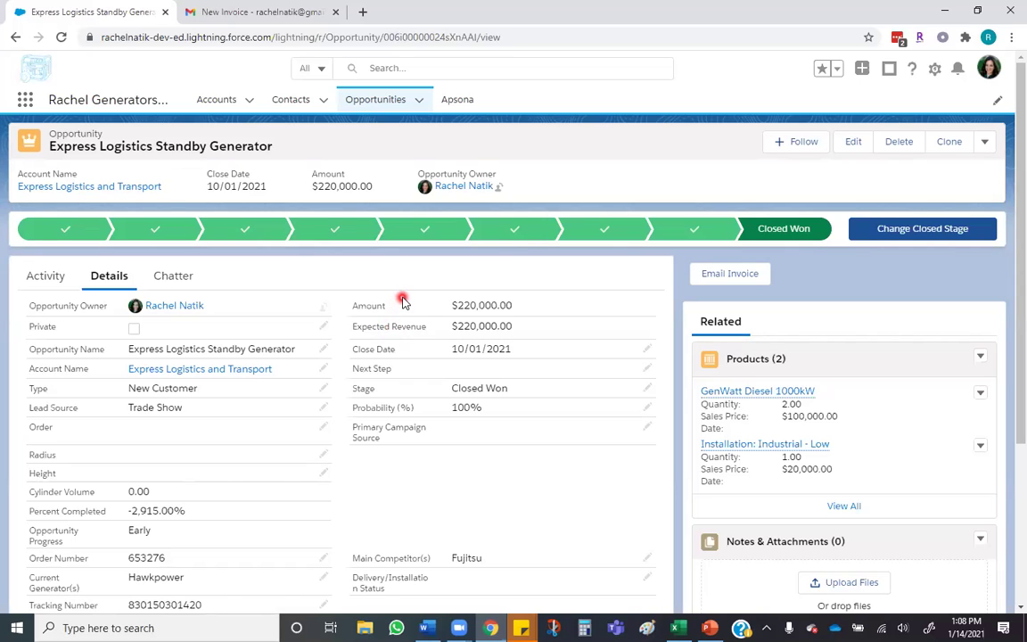
Switch to Apsona and start a new Opportunities report named "Current Month Opps for Invoice (DEMO)"
click(456, 103)
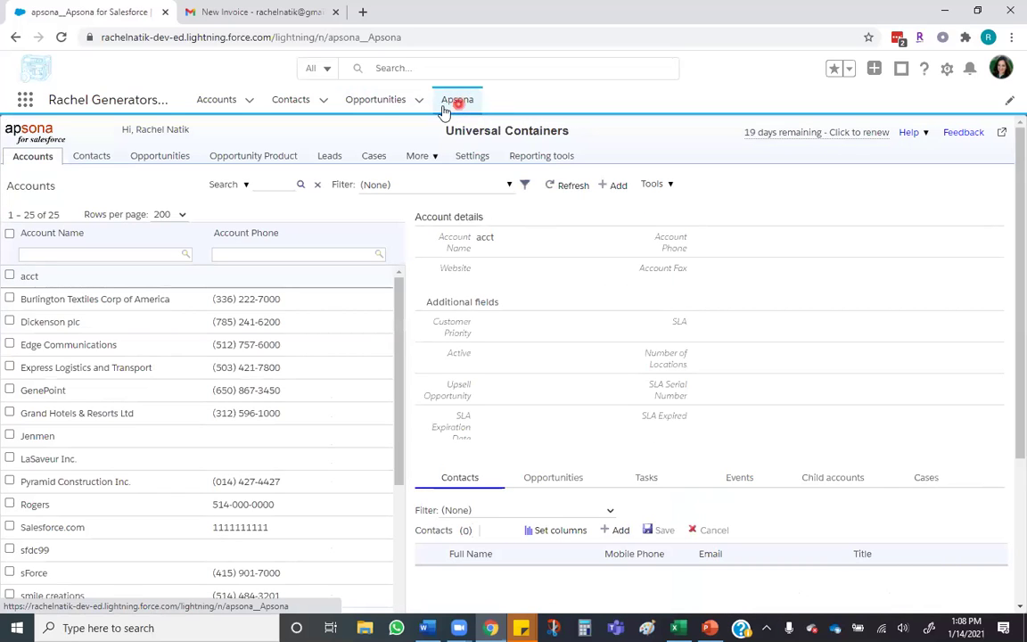
mouse_move(172, 165)
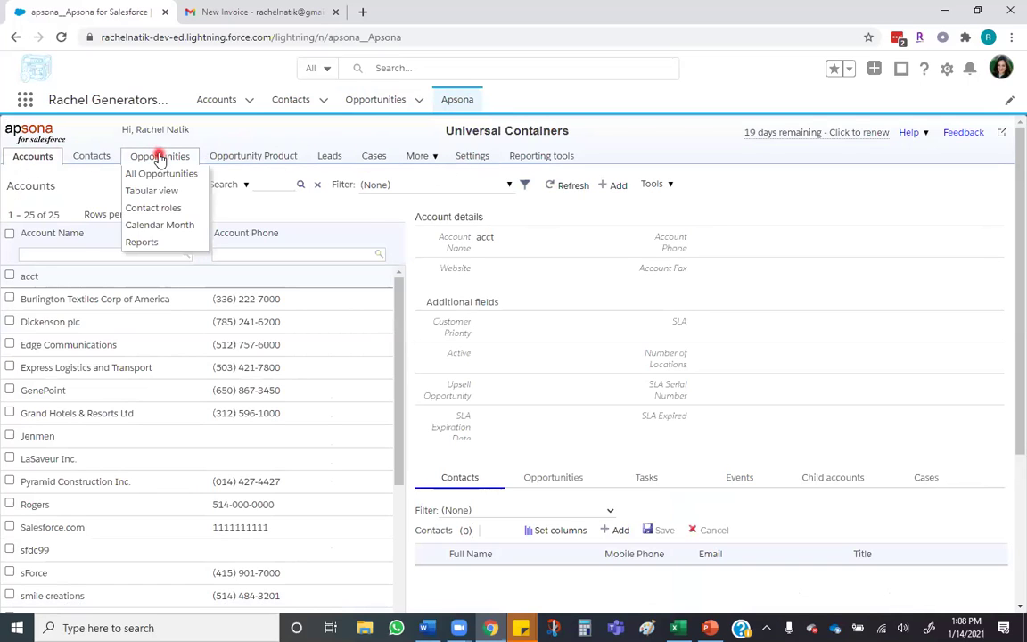
click(161, 244)
click(231, 185)
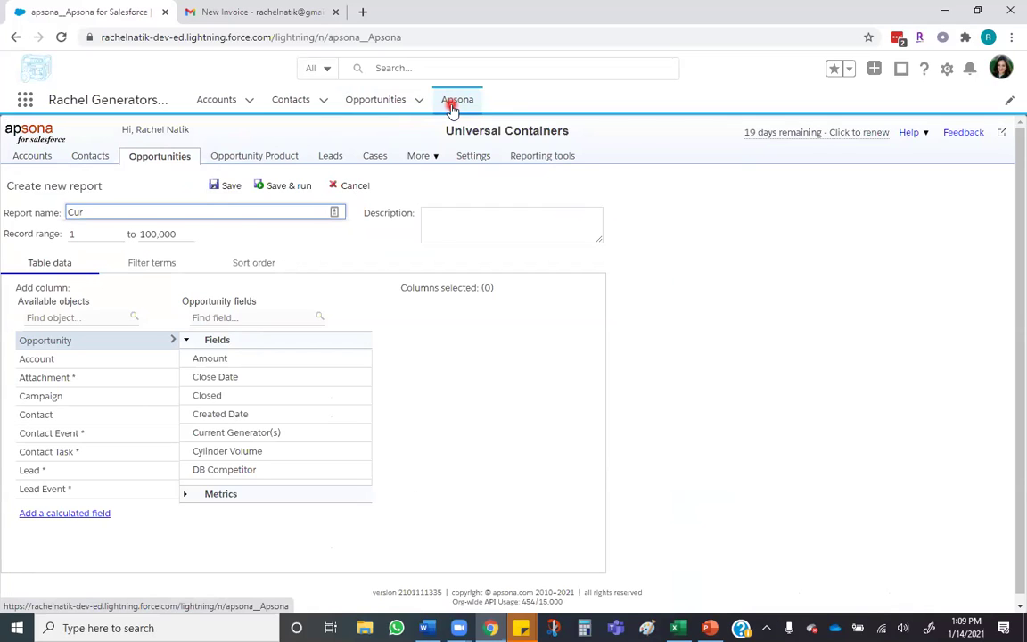
text(Month Opps for Invoice (DEMO)
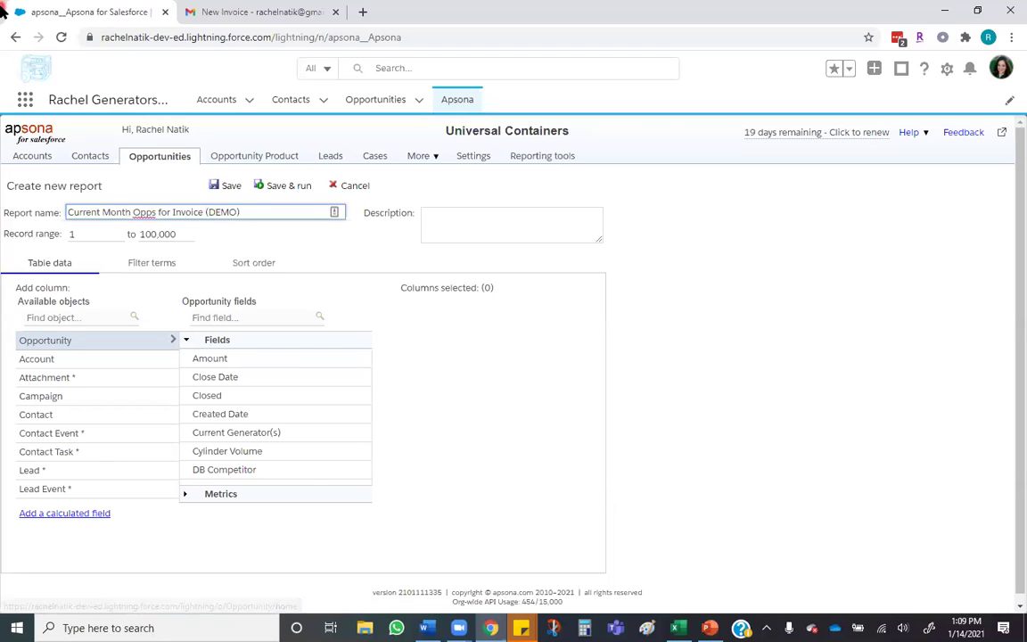
Enter the report description "This Report lists all Opps closed this month for invoices."
click(440, 235)
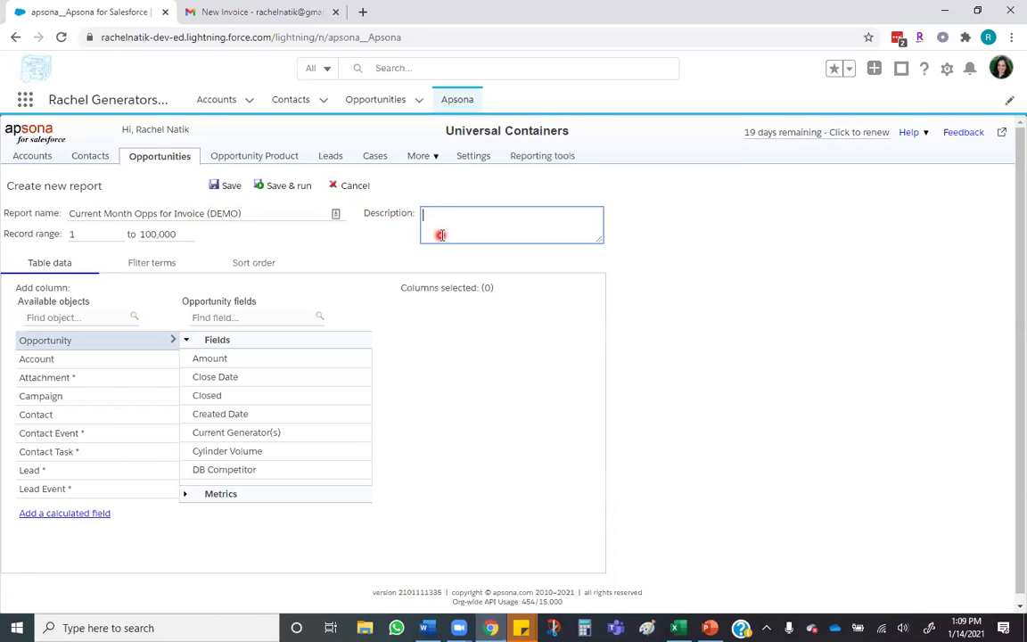
text(This Repoe)
text(s c)
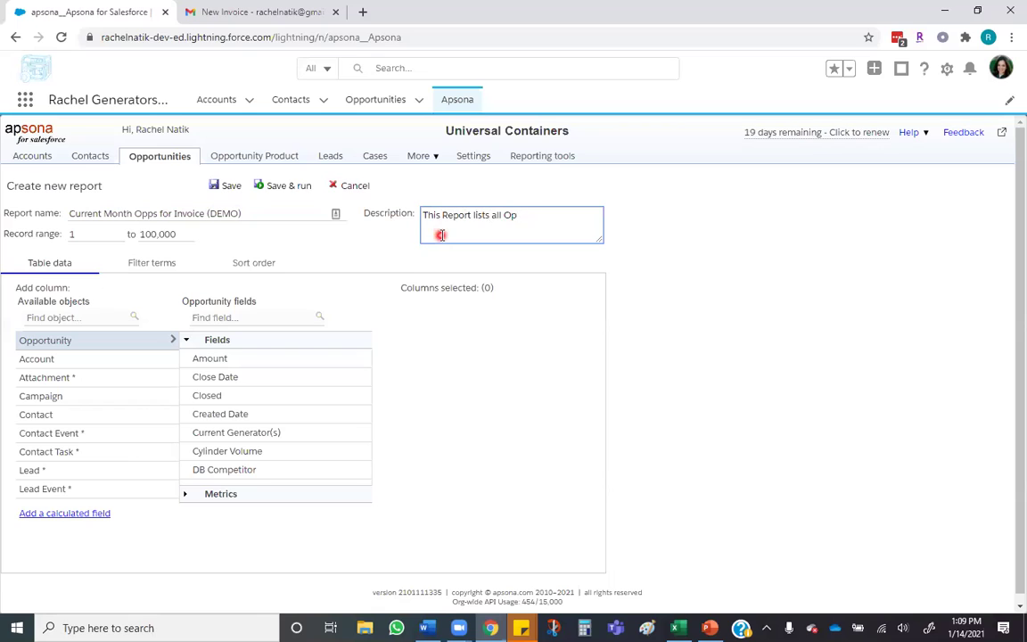
text(s closed this month for invoices.)
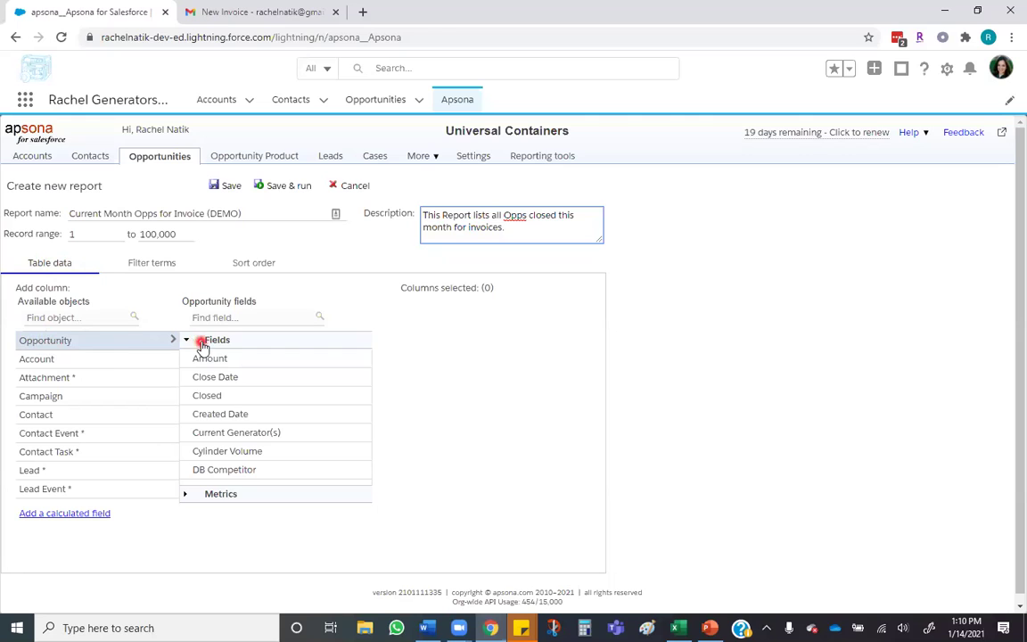
Add the Account object's Account ID and Account Name fields as report columns
scroll(219, 454, down, 5)
scroll(220, 446, up, 5)
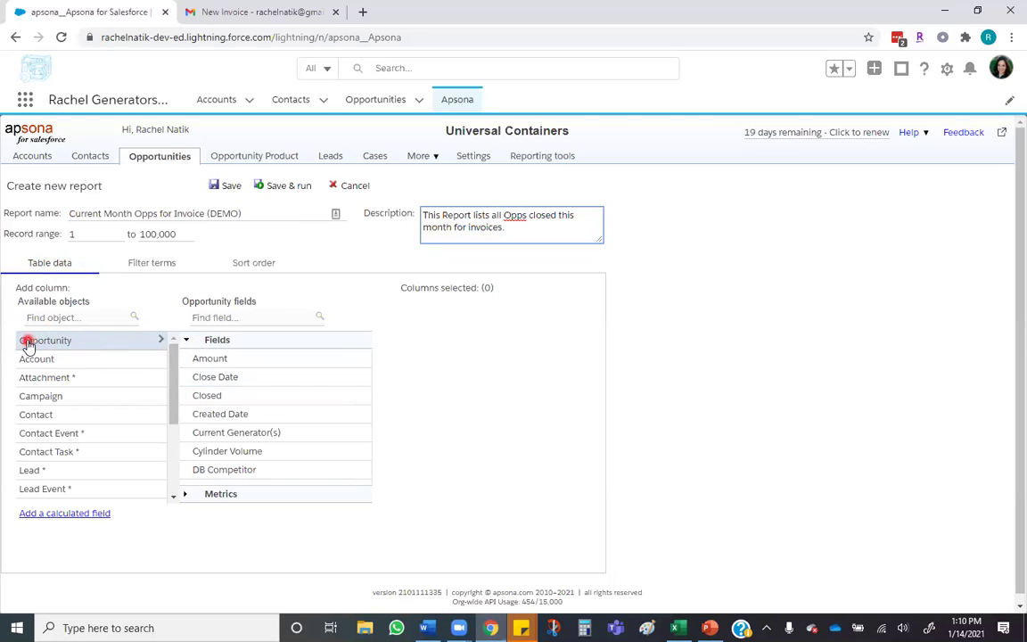
scroll(198, 366, down, 3)
scroll(203, 419, down, 3)
scroll(207, 436, up, 5)
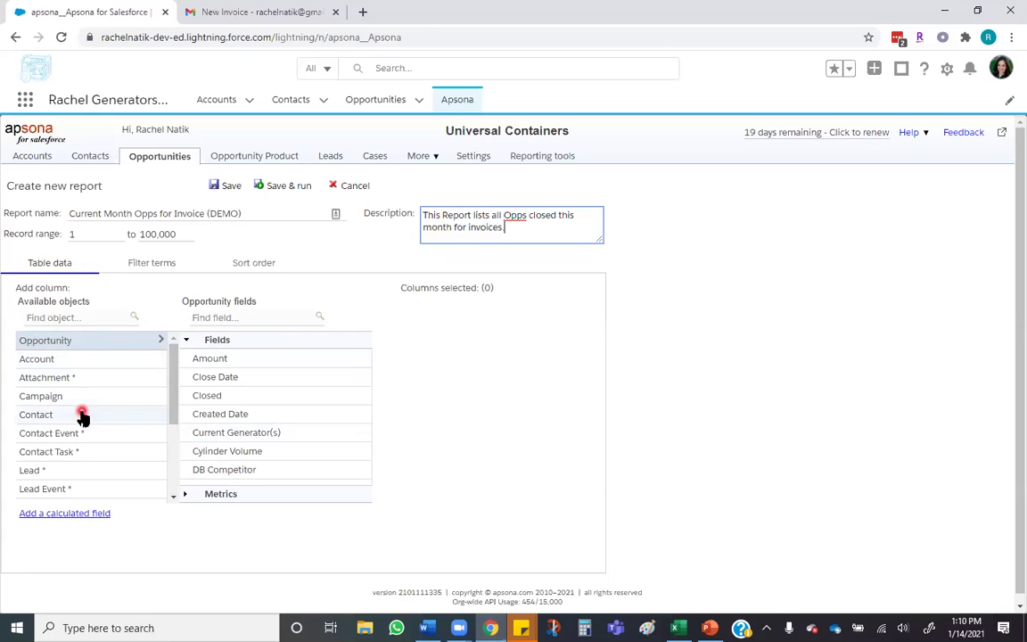
click(55, 362)
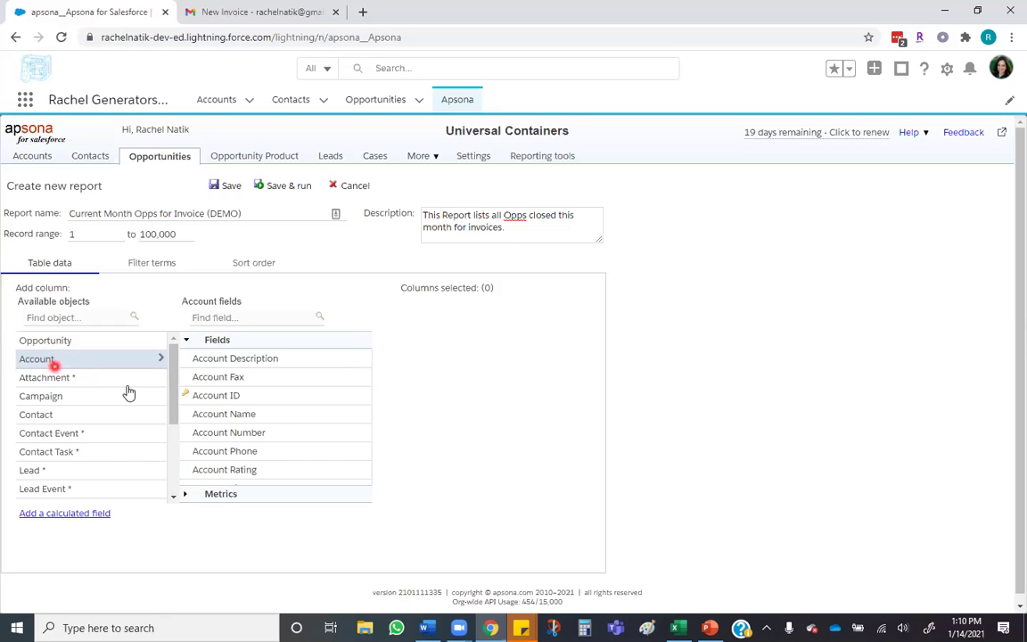
click(199, 401)
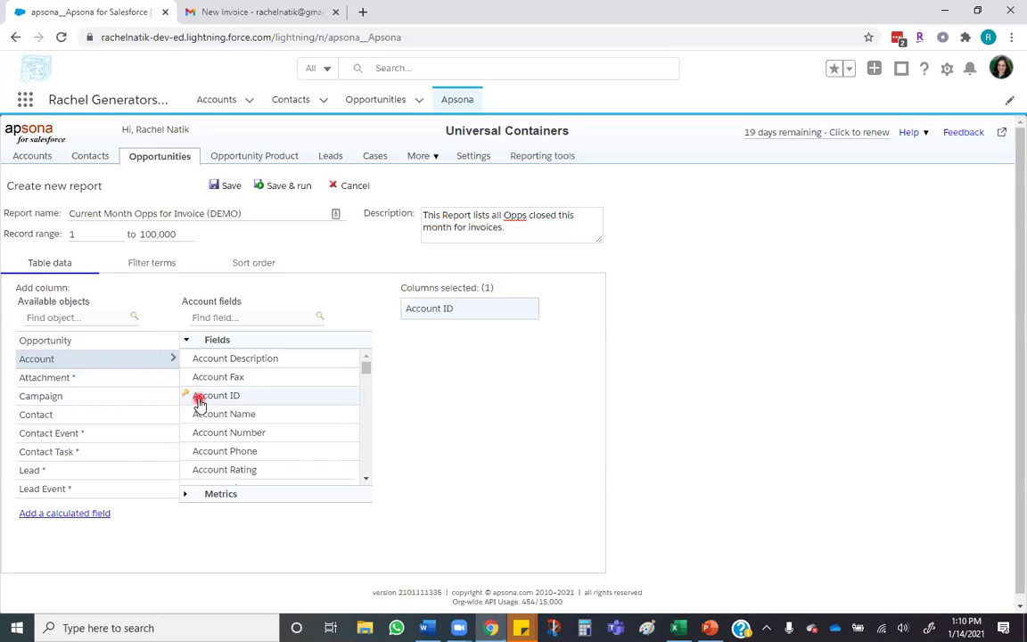
click(204, 419)
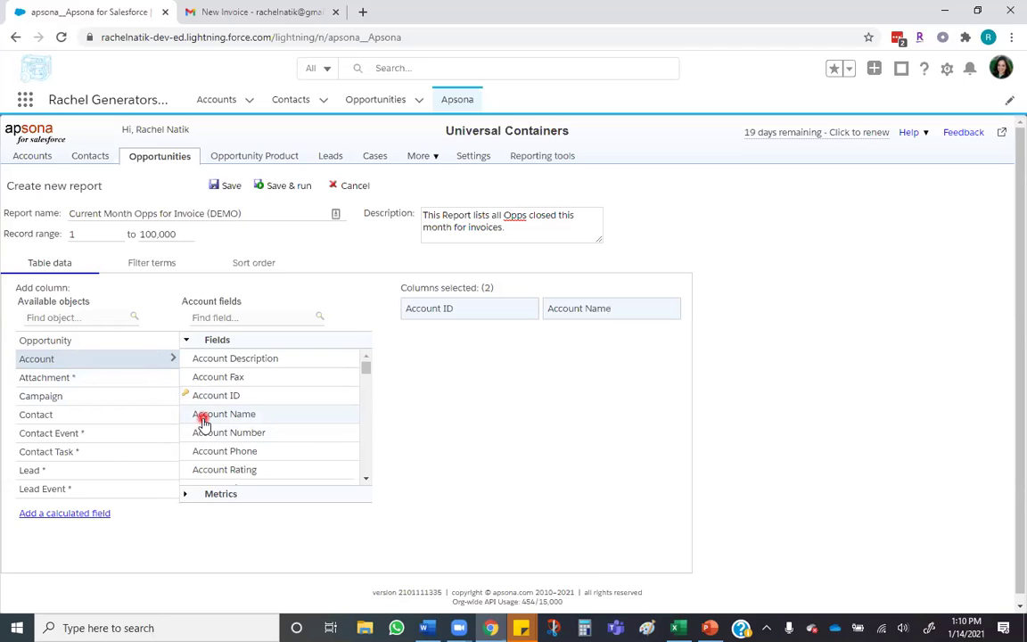
Add the Opportunity object's Amount, Close Date (in Date format) and Opportunity ID fields as report columns
click(68, 343)
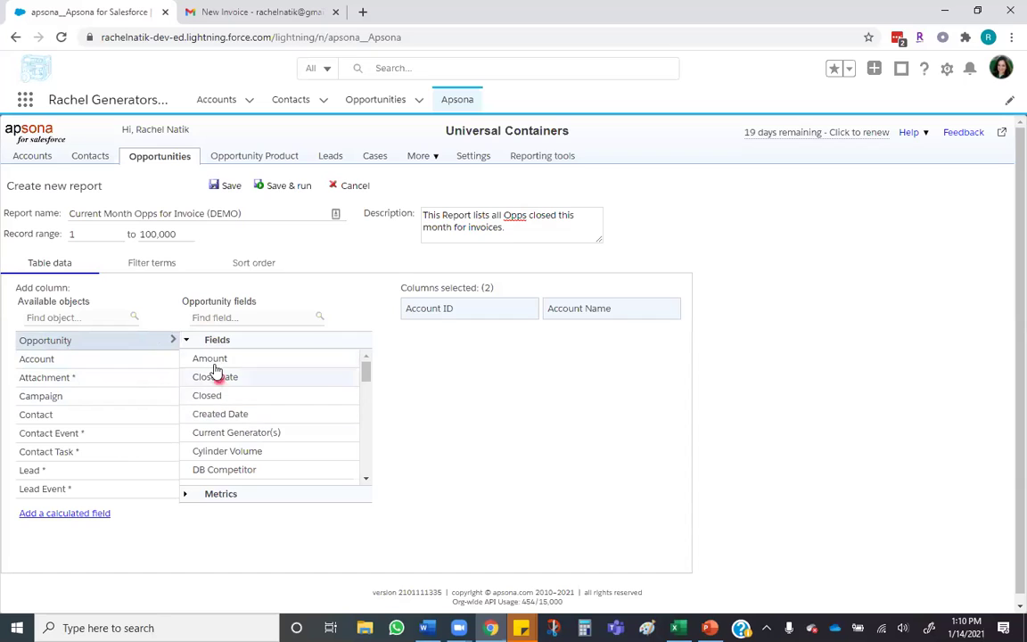
click(214, 361)
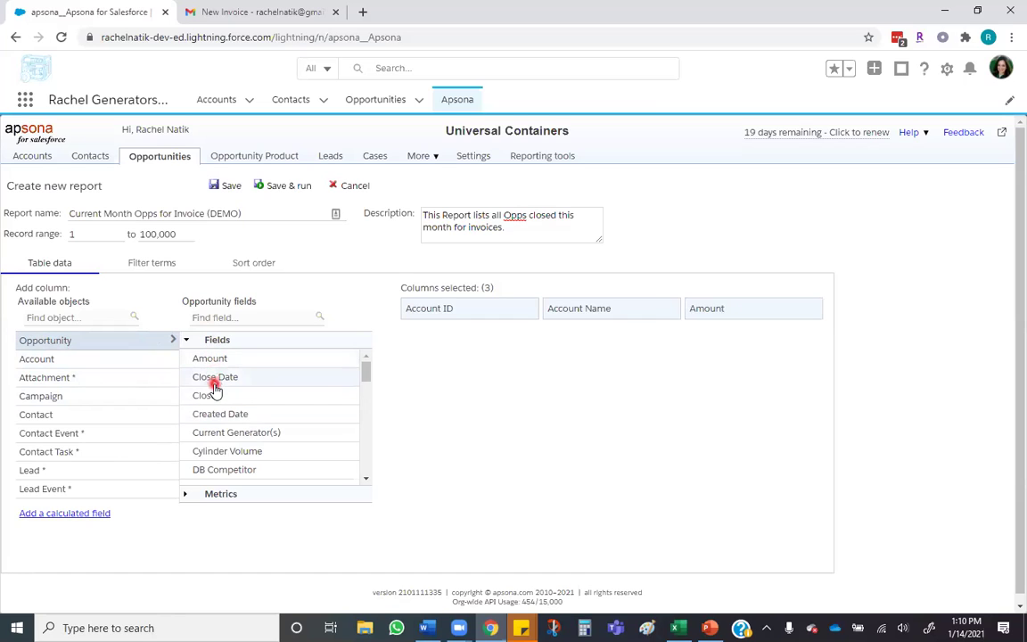
click(210, 379)
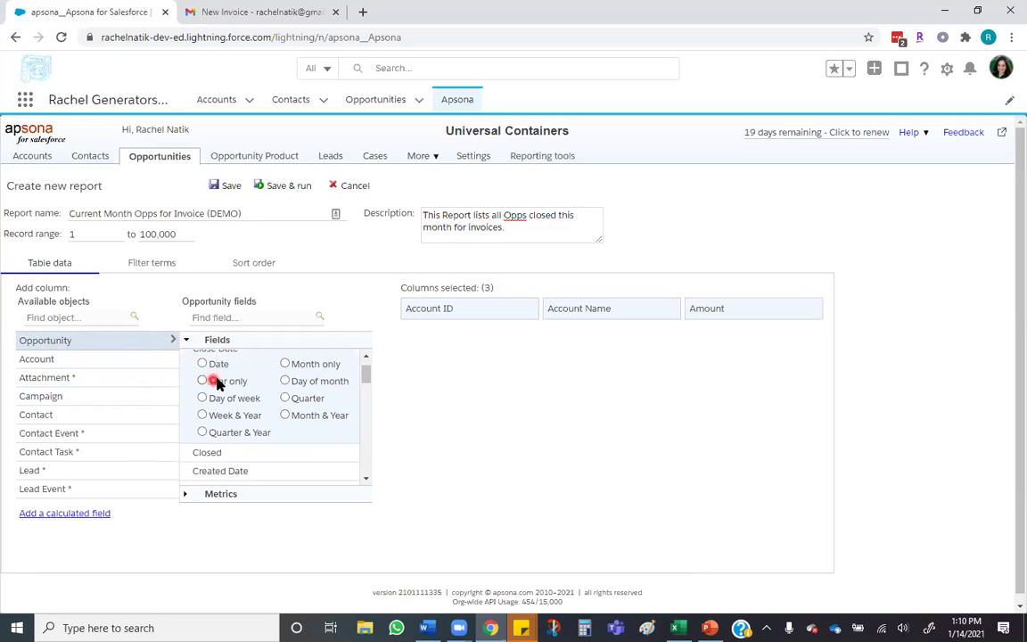
click(203, 363)
click(212, 316)
text(id)
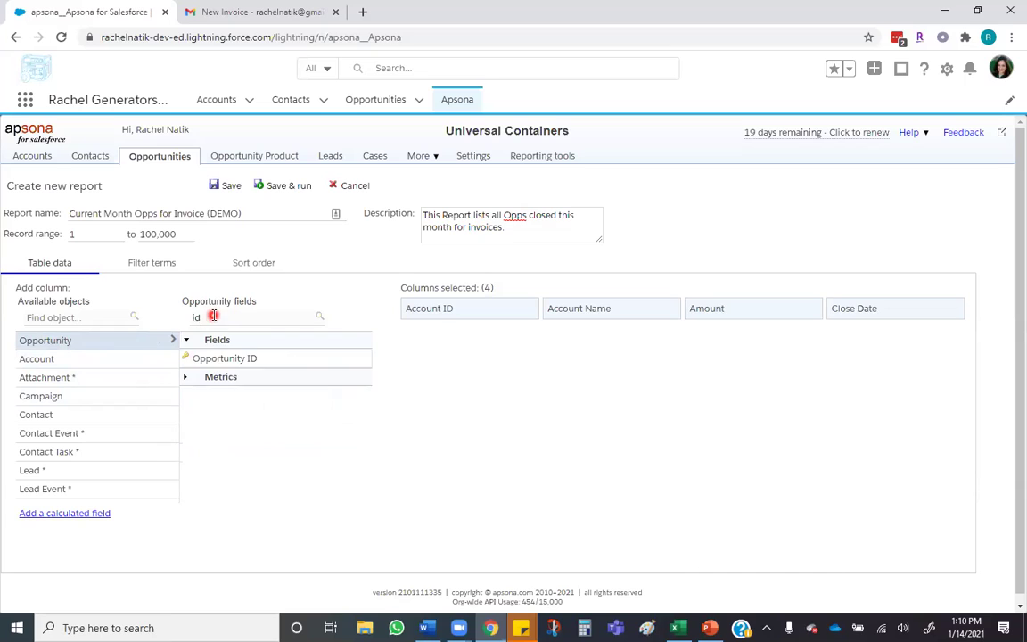
double_click(218, 360)
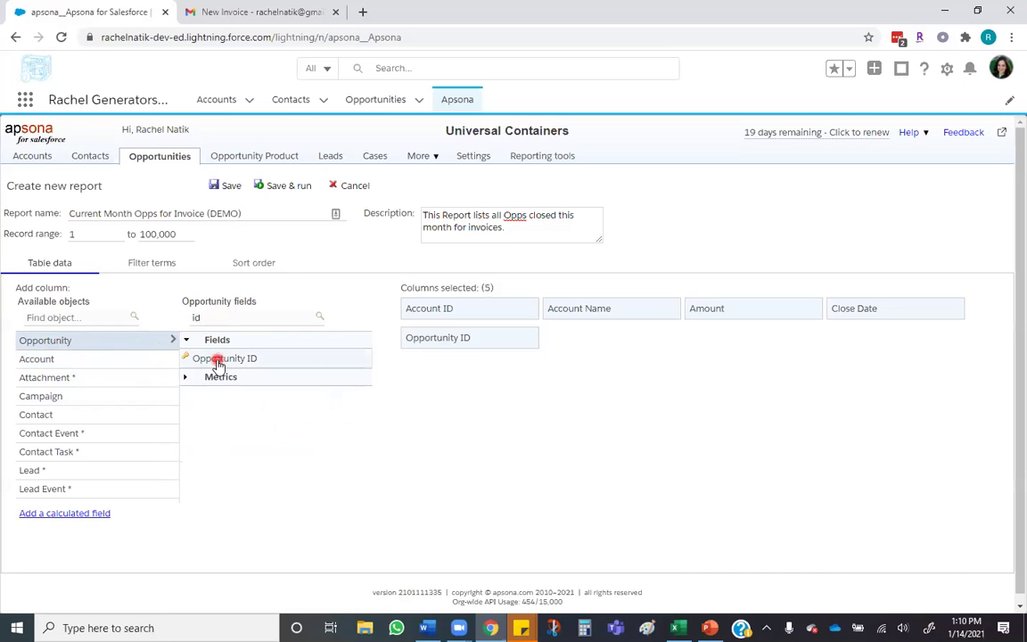
Add the Account's Billing Street, Billing City, Billing State/Province, Billing Zip/Postal Code and Billing Email fields as report columns
click(64, 358)
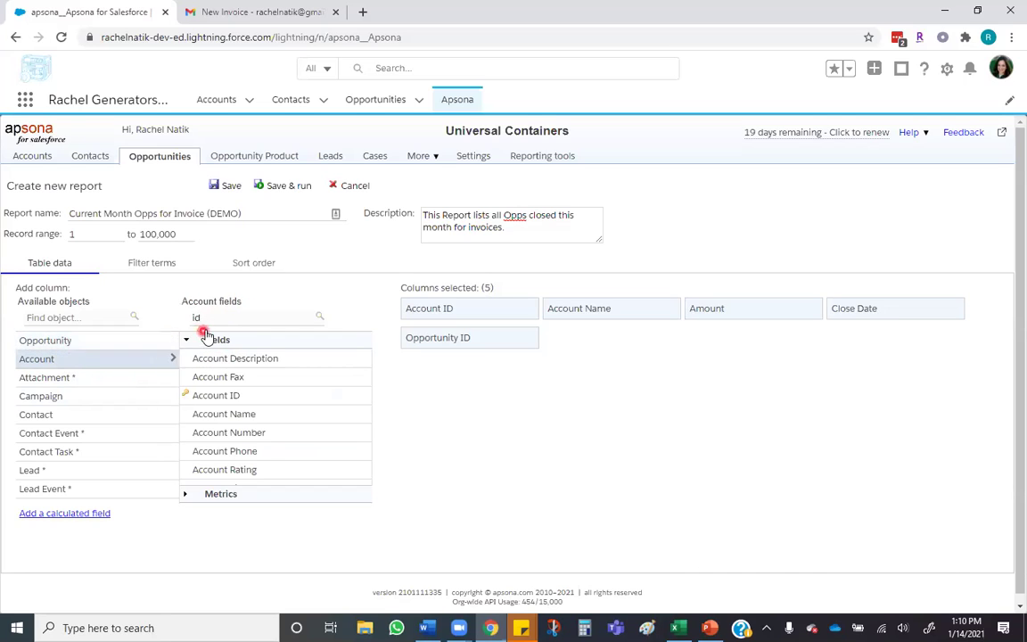
drag(206, 316, 189, 304)
text(bill)
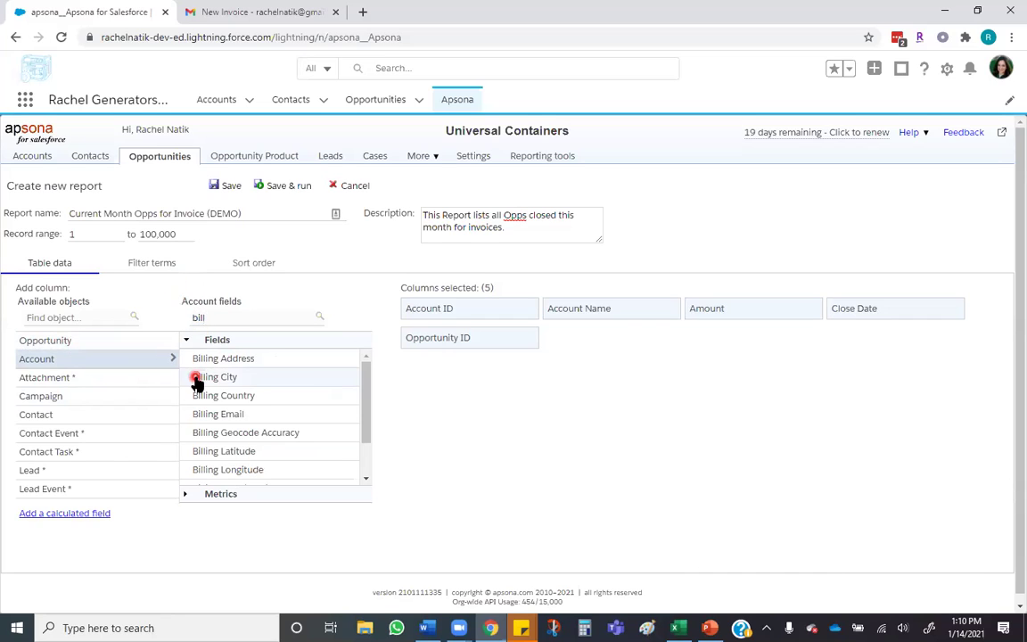
scroll(211, 402, down, 1)
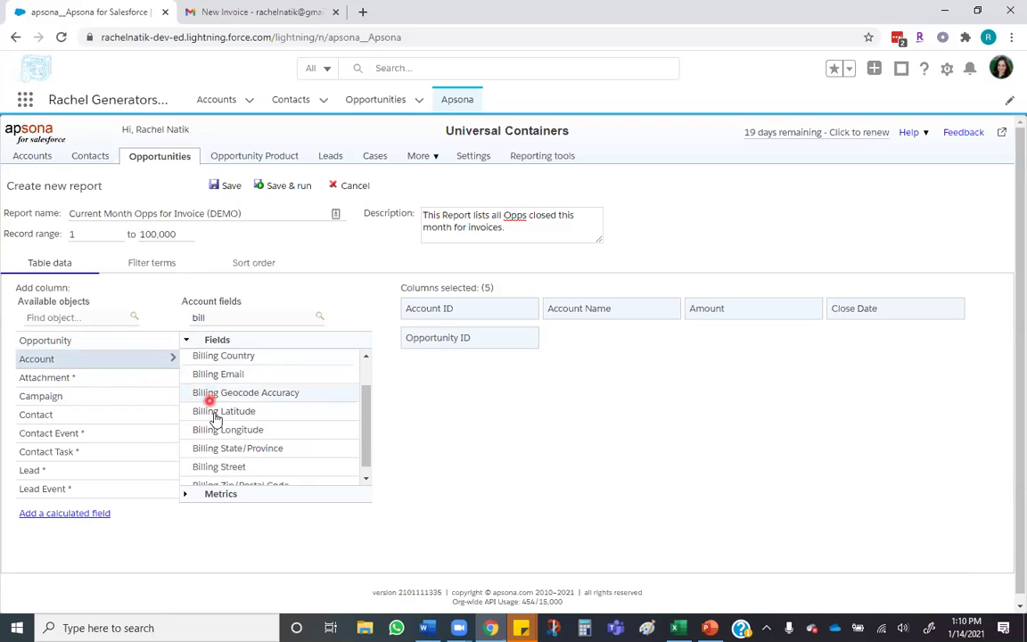
click(229, 456)
scroll(222, 402, up, 1)
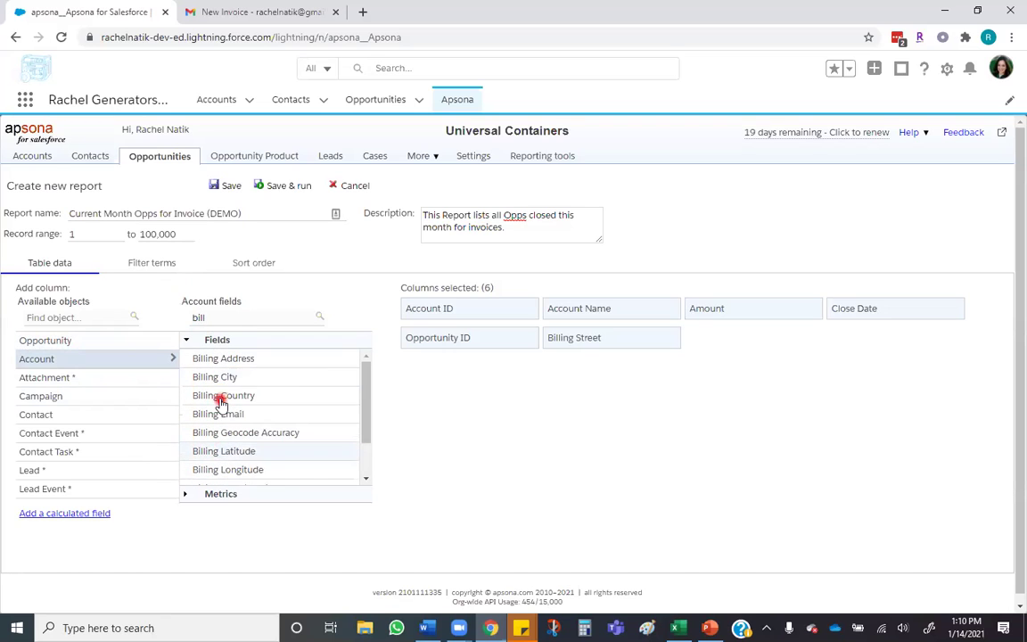
click(216, 377)
scroll(222, 406, down, 2)
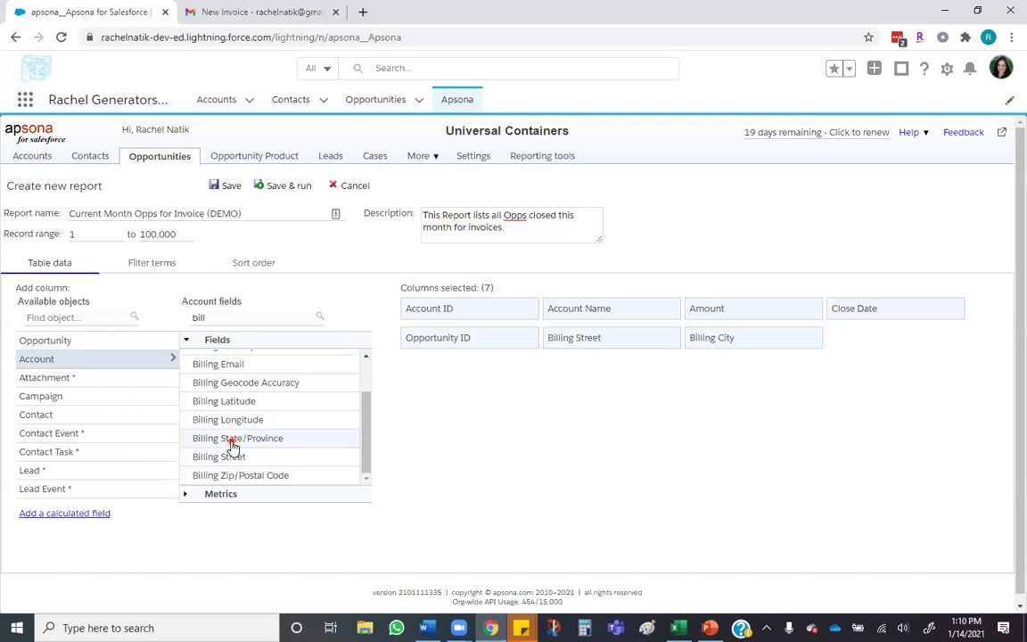
click(232, 442)
click(236, 475)
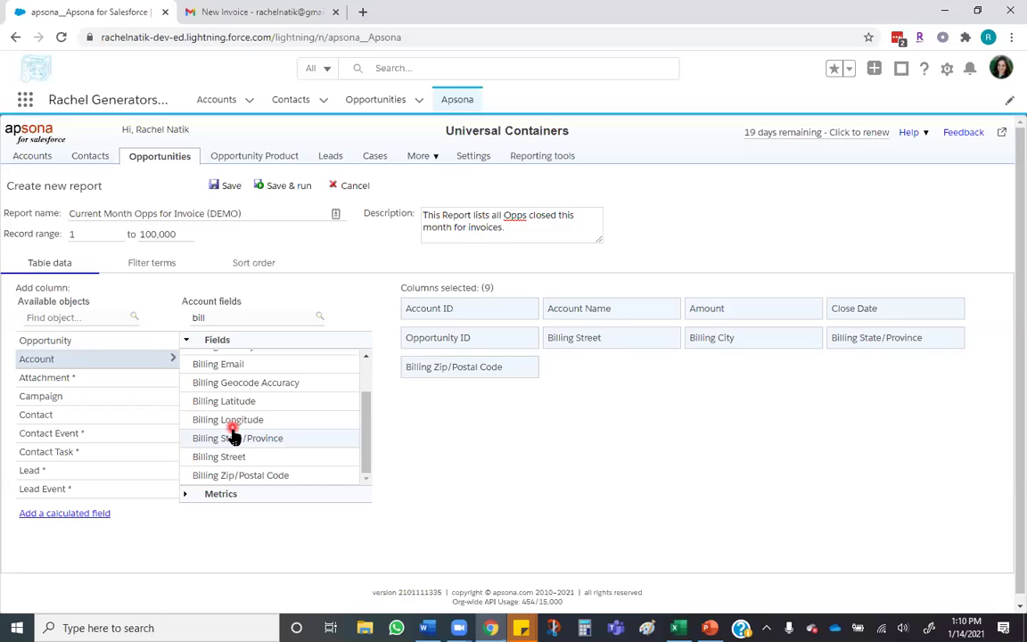
click(220, 368)
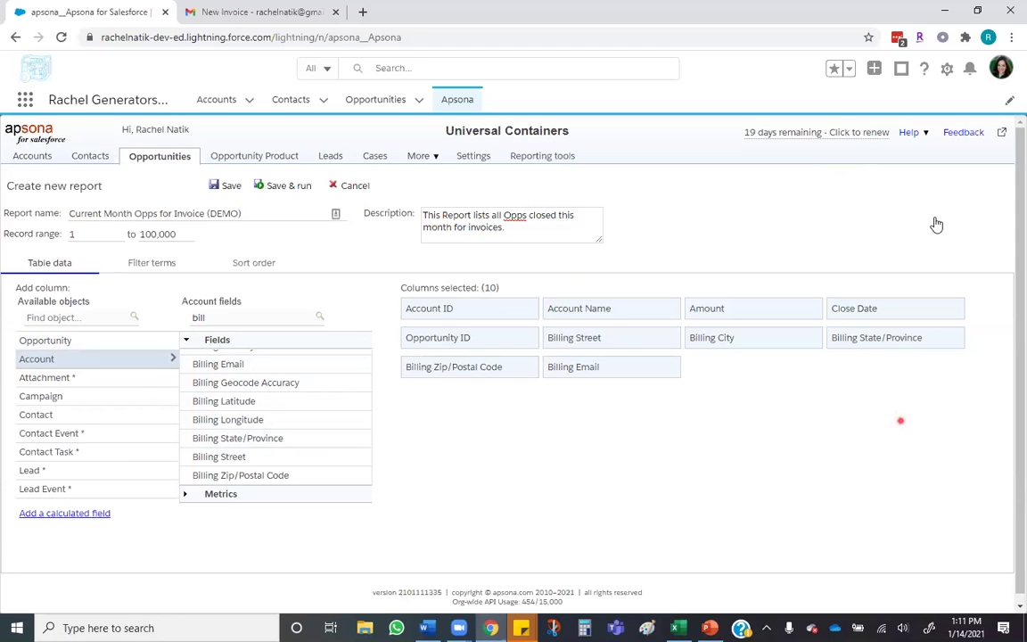
Add the Opportunity object's Name field as a report column and place it directly after the Opportunity ID column
click(90, 344)
drag(225, 324, 170, 322)
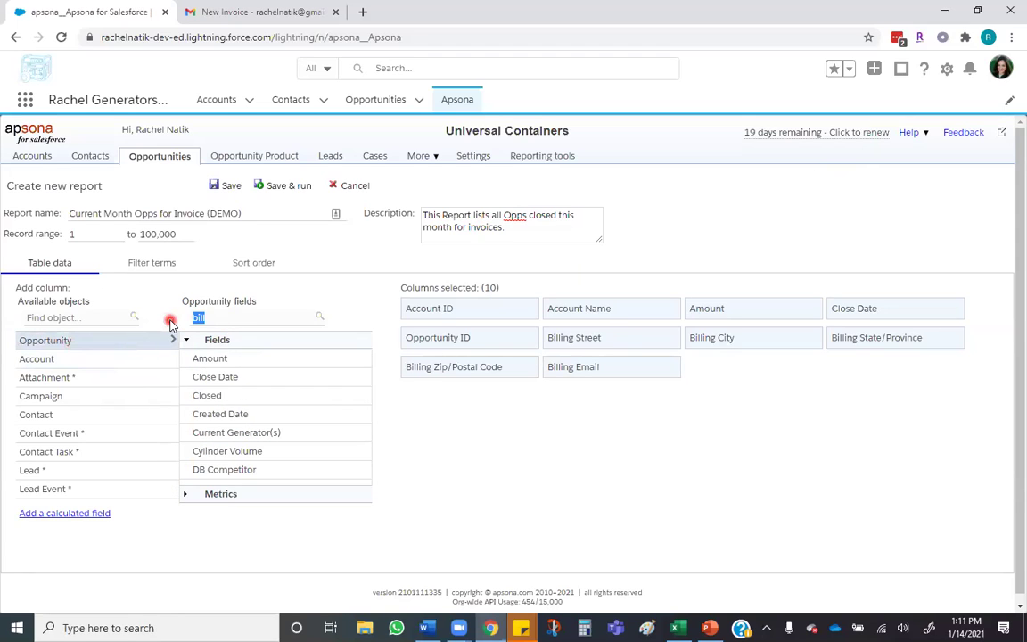
click(203, 358)
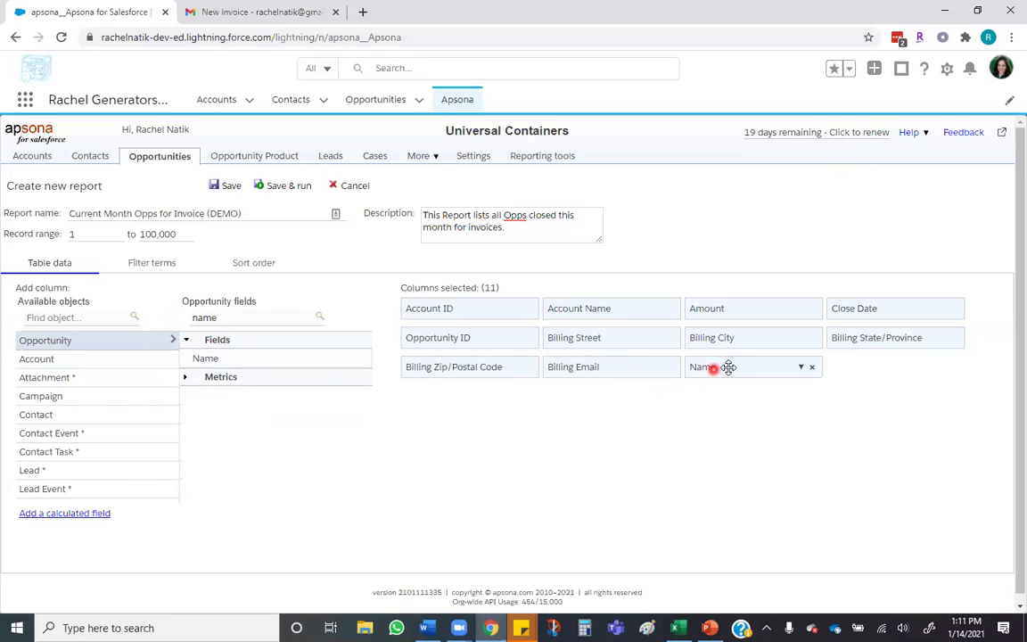
drag(724, 372, 627, 356)
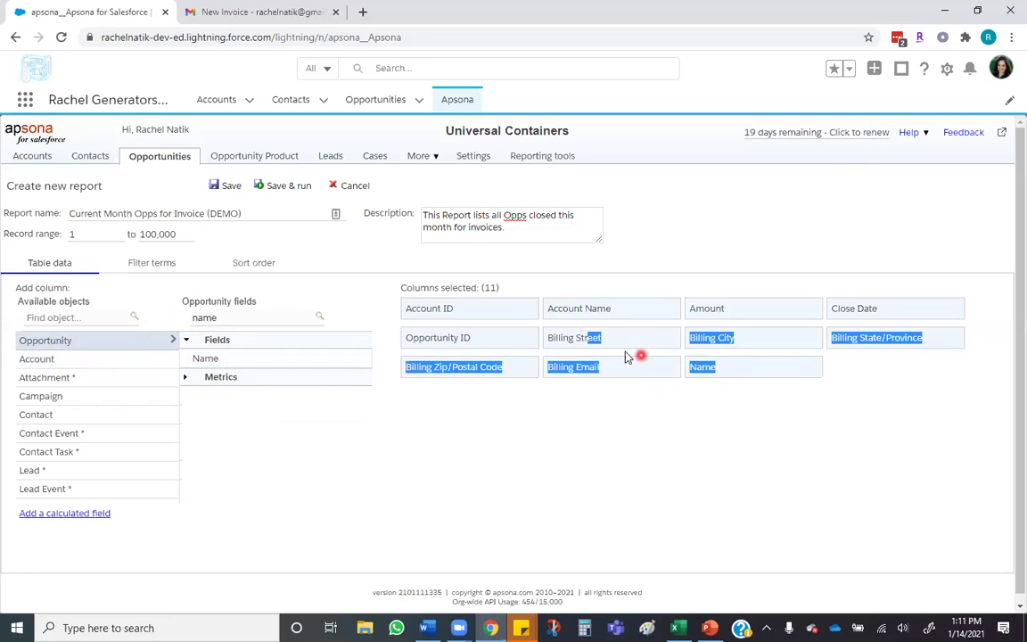
click(745, 374)
drag(754, 372, 603, 337)
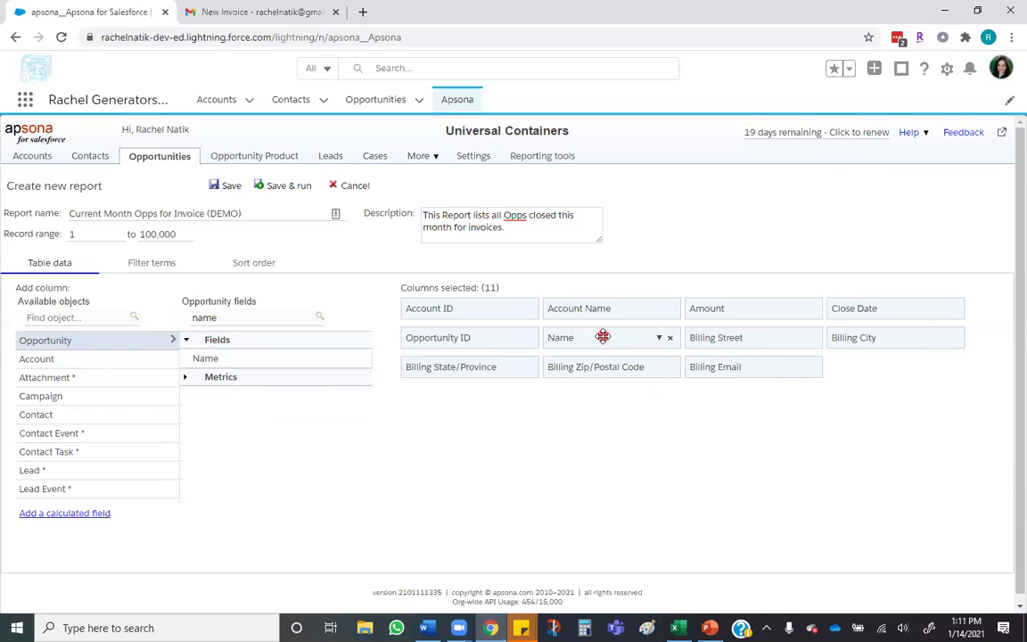
Relabel the opportunity's Name column as "Opp Name" and move the Billing Email column directly after it
click(659, 340)
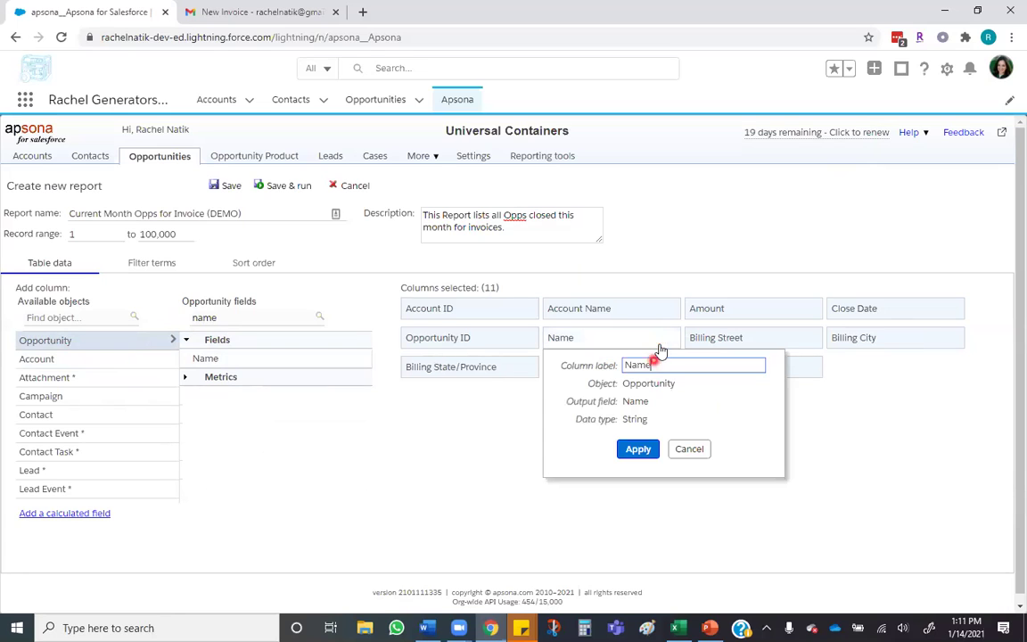
click(635, 450)
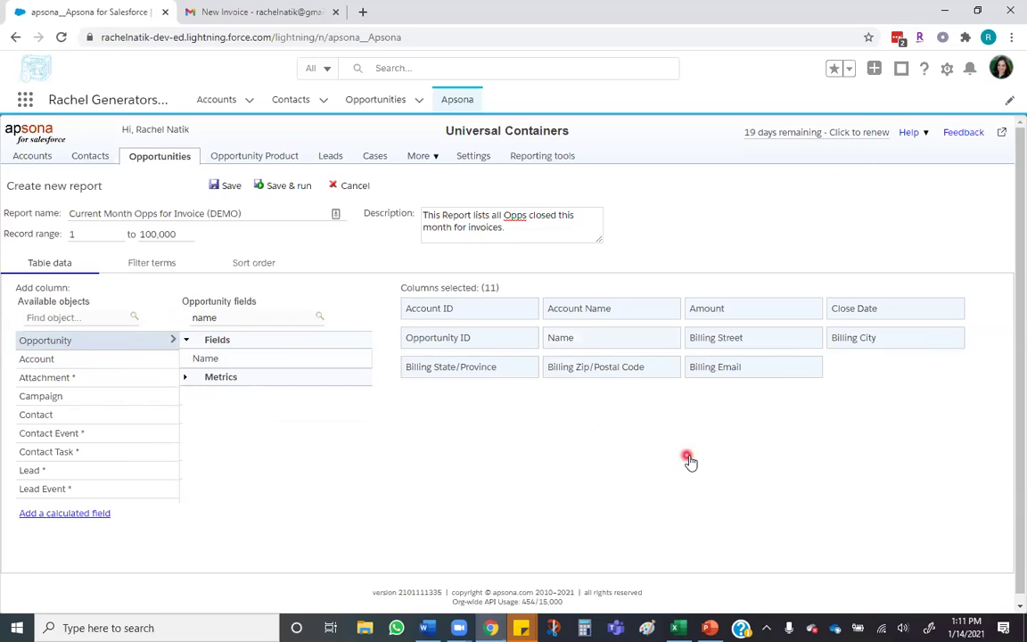
click(660, 339)
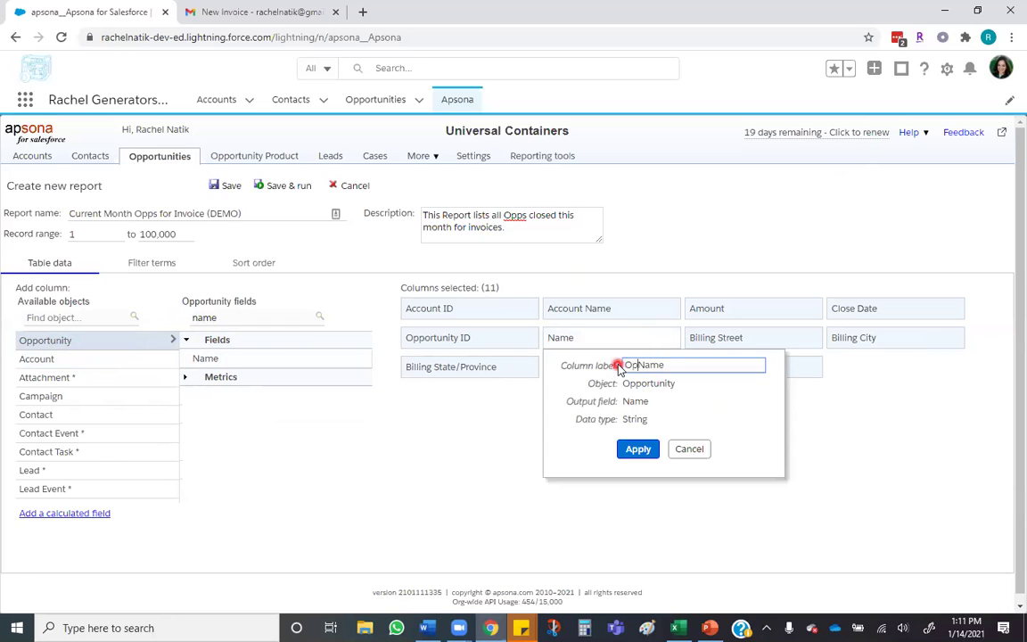
click(628, 449)
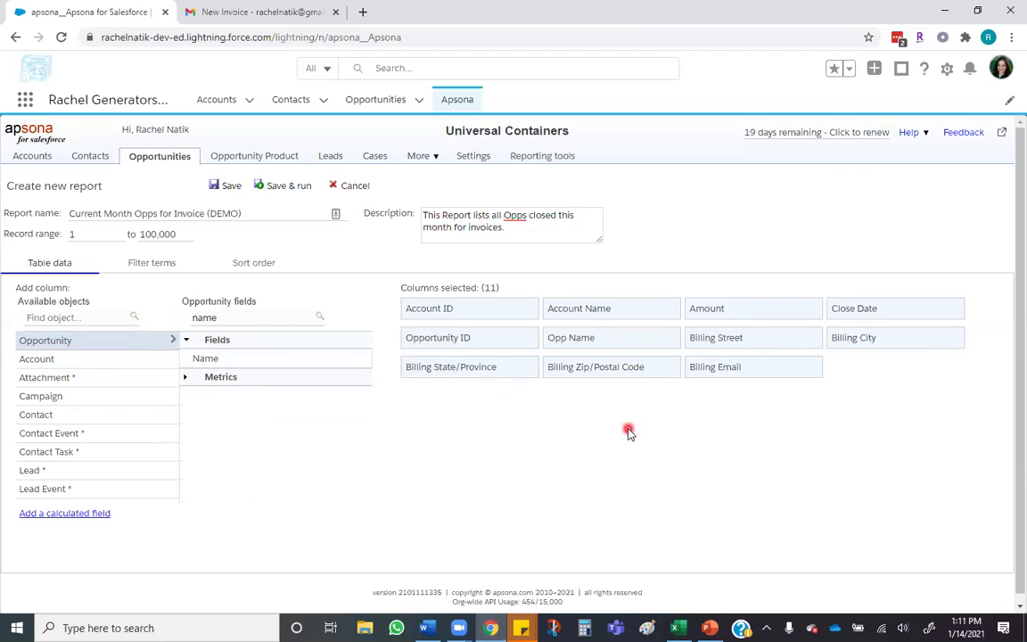
drag(729, 381, 708, 342)
click(720, 381)
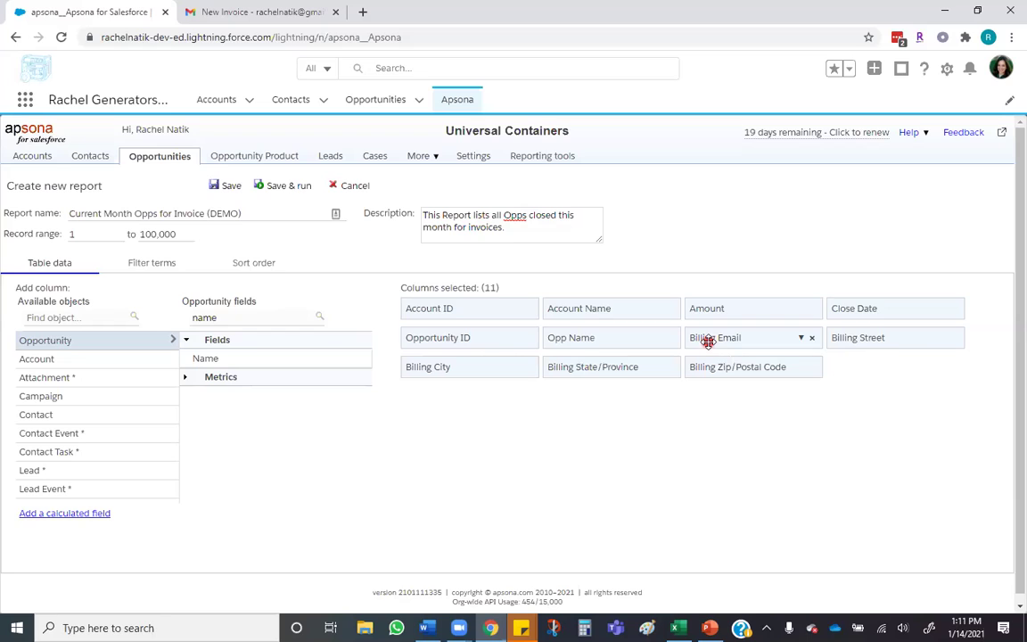
Add a filter term requiring the Opportunity's Close Date to equal This month
click(148, 270)
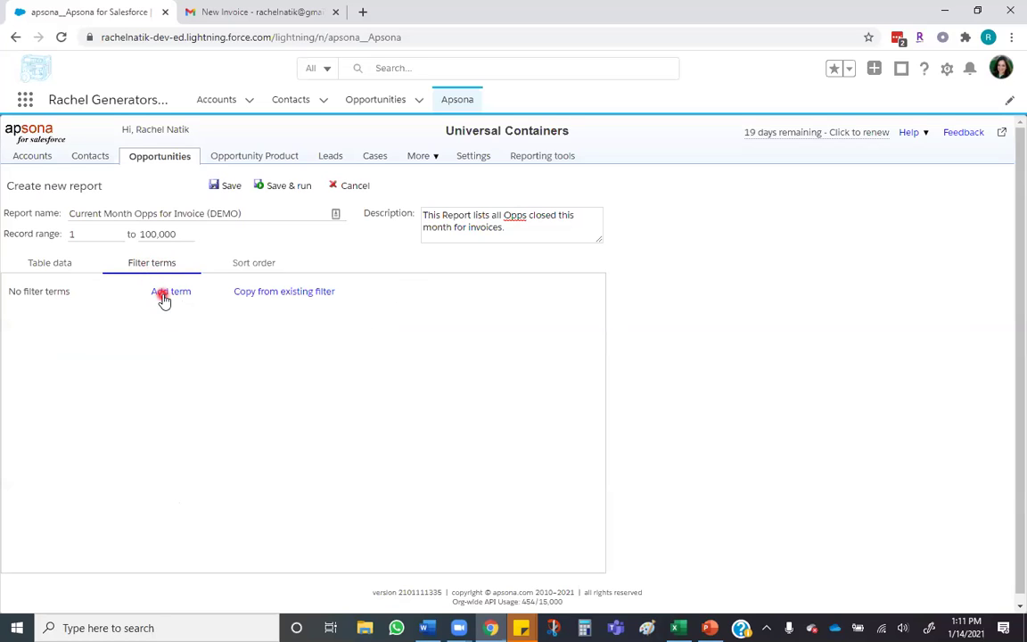
click(163, 294)
click(173, 320)
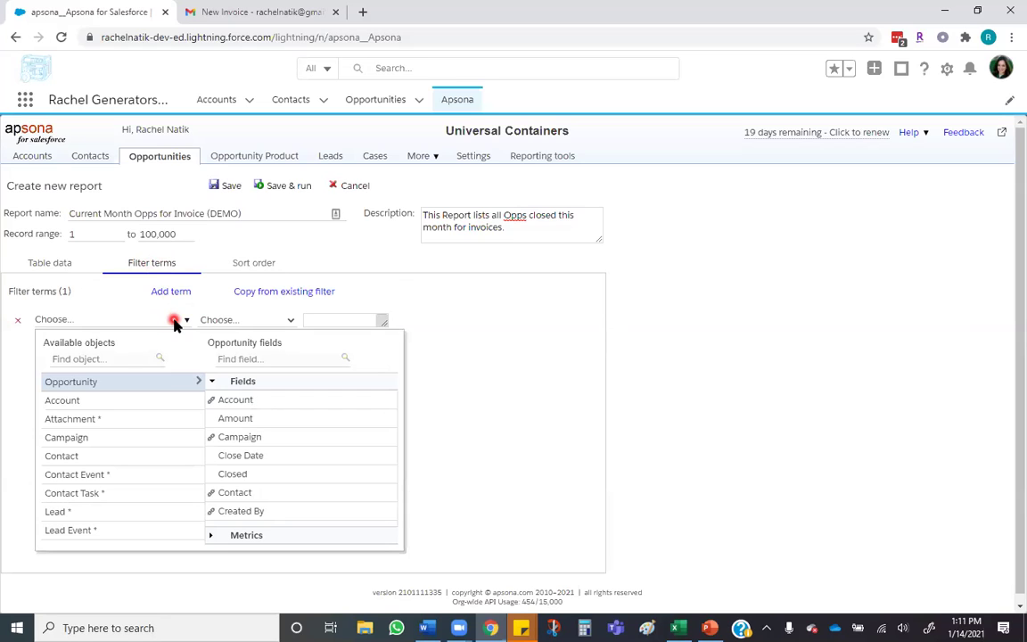
click(260, 460)
click(247, 443)
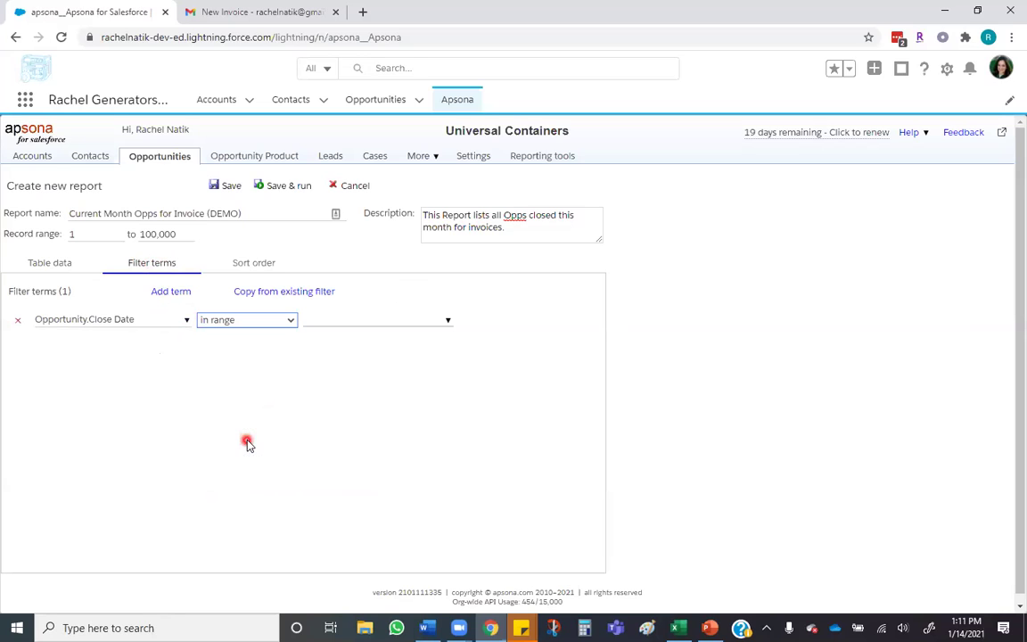
click(278, 320)
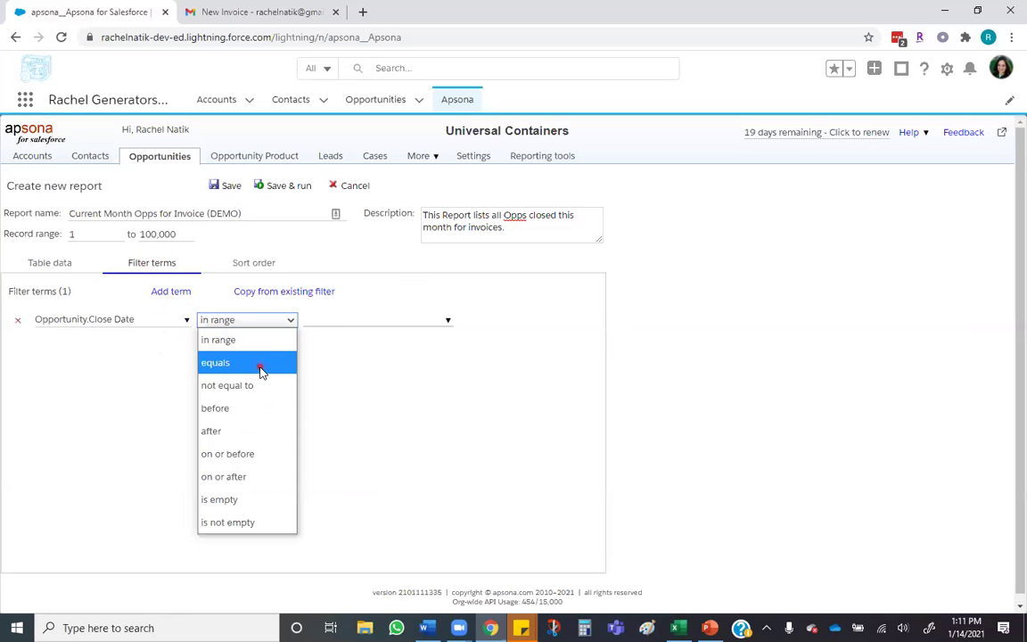
click(259, 369)
click(329, 317)
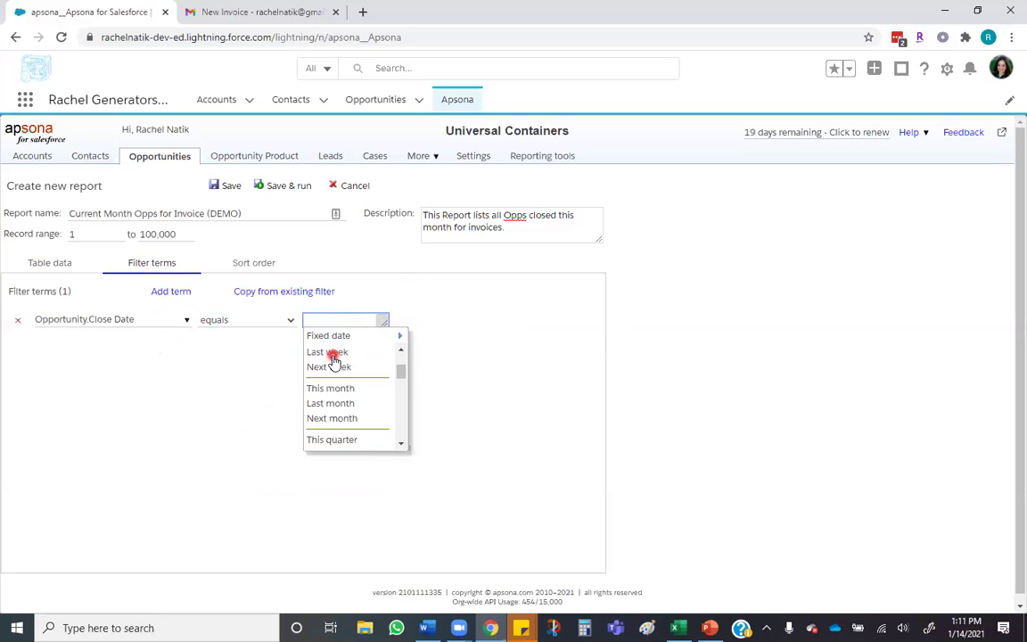
click(330, 388)
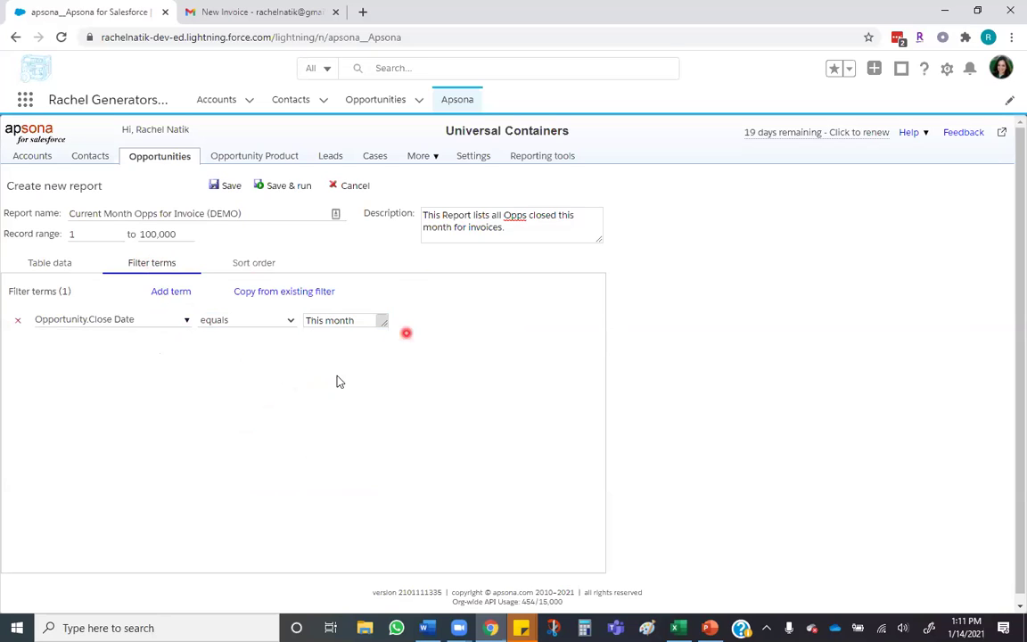
click(312, 320)
scroll(361, 374, down, 5)
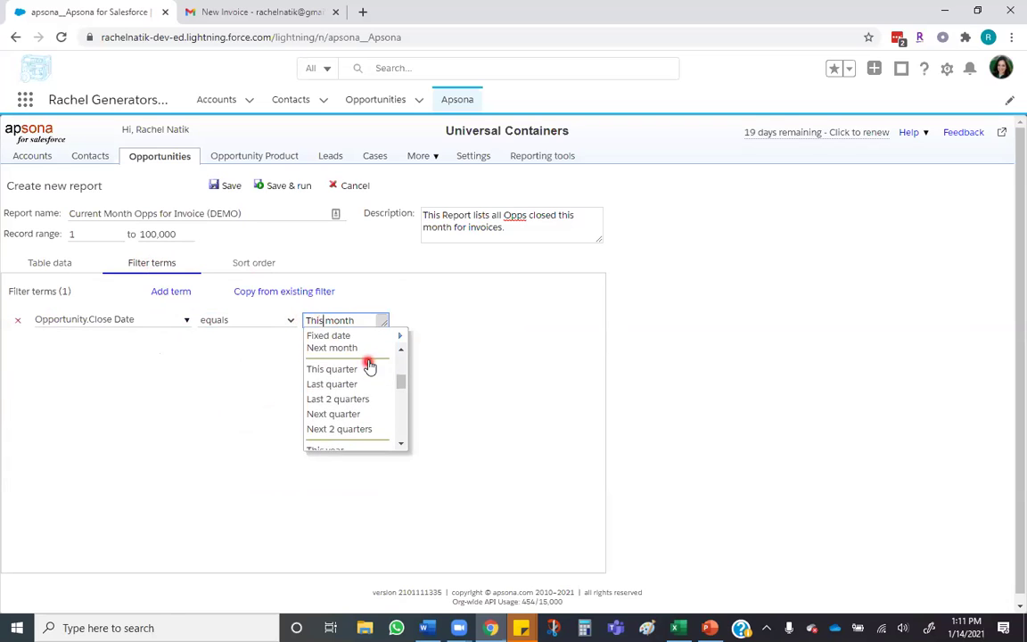
scroll(332, 414, down, 5)
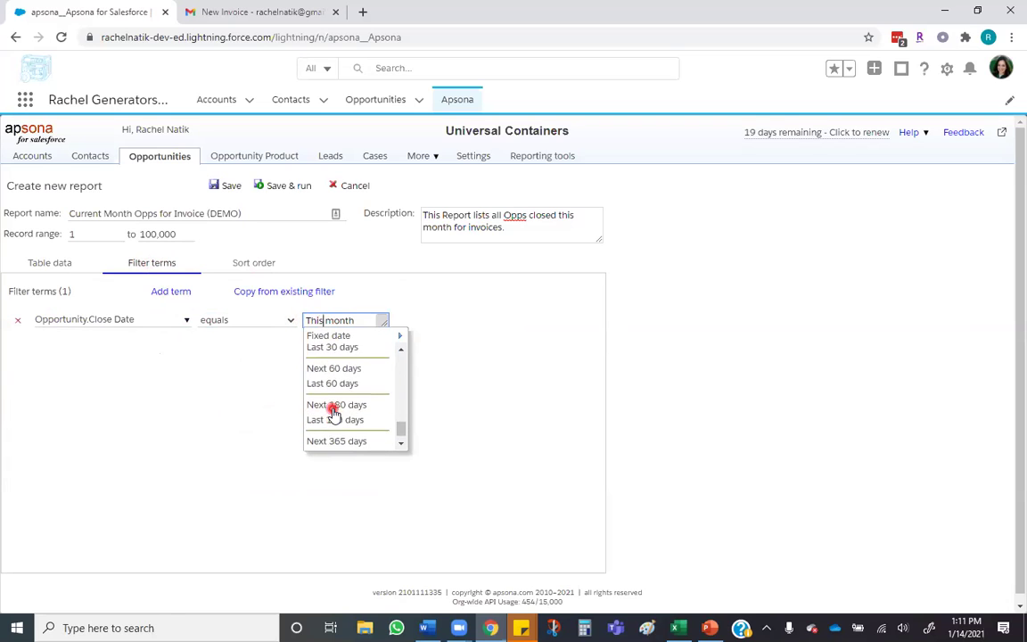
mouse_move(381, 340)
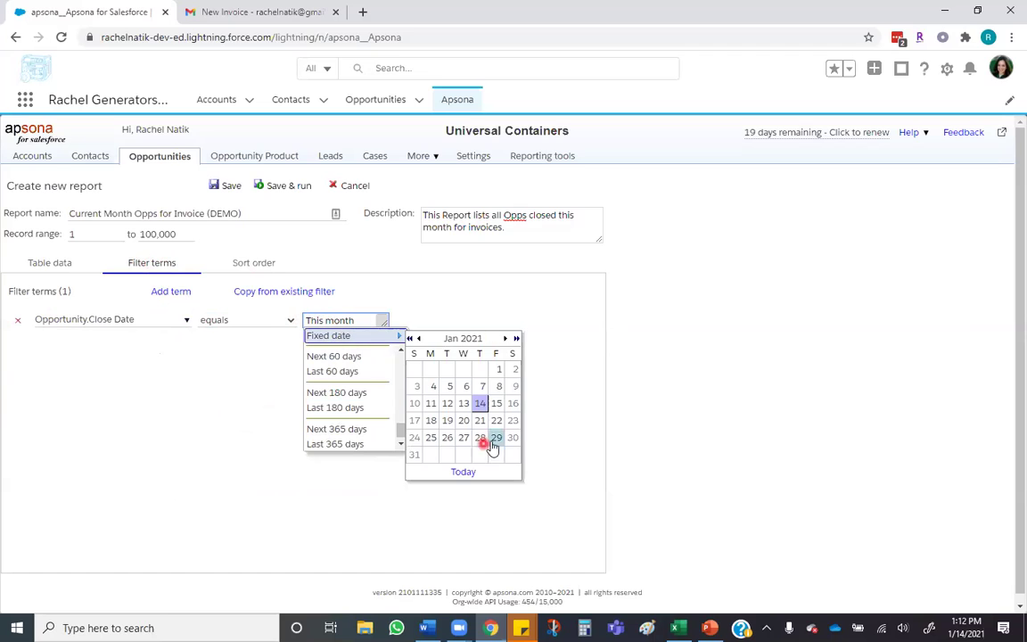
click(534, 314)
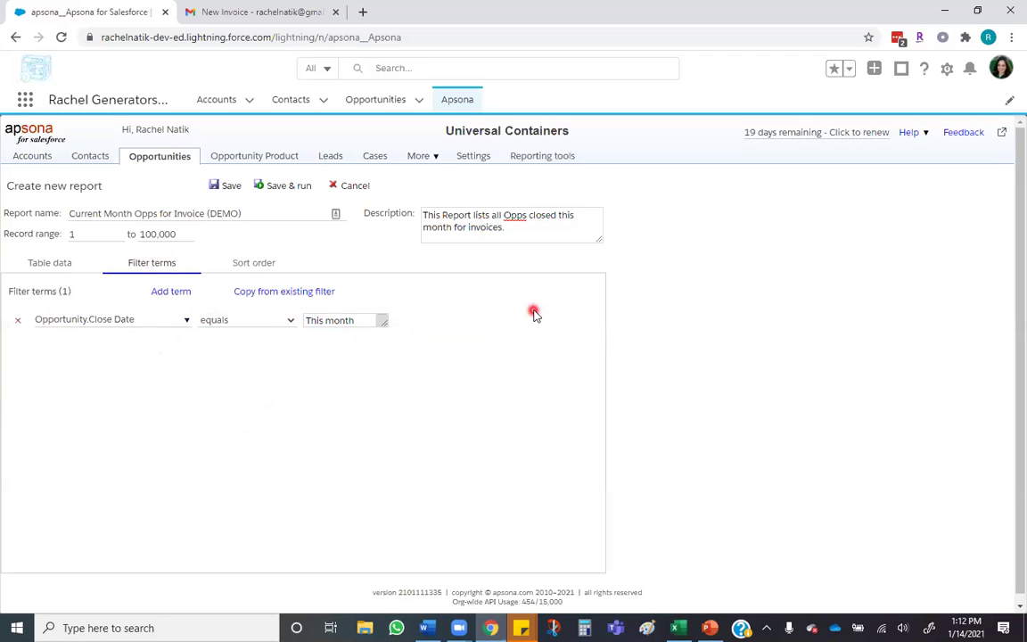
Sort the report first by Account Name ascending and second by Opp Name ascending
click(249, 263)
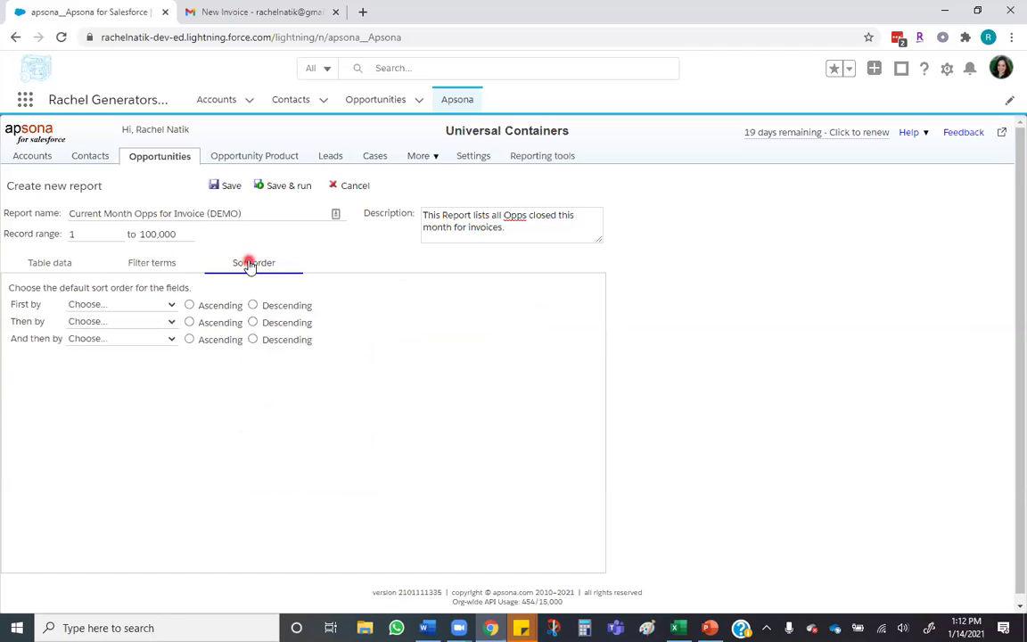
click(94, 306)
click(90, 369)
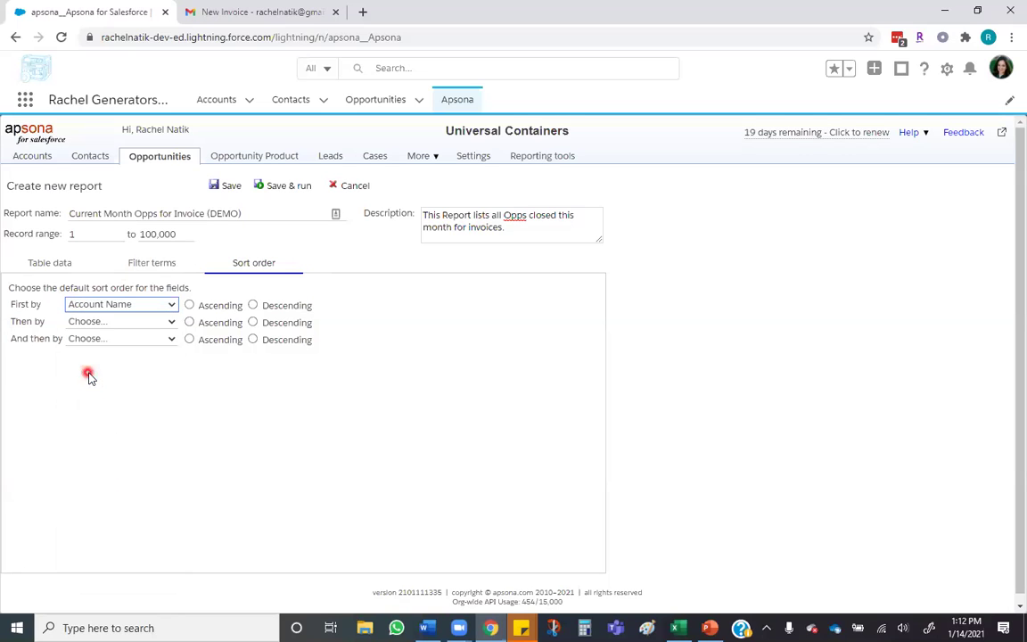
click(196, 308)
click(136, 321)
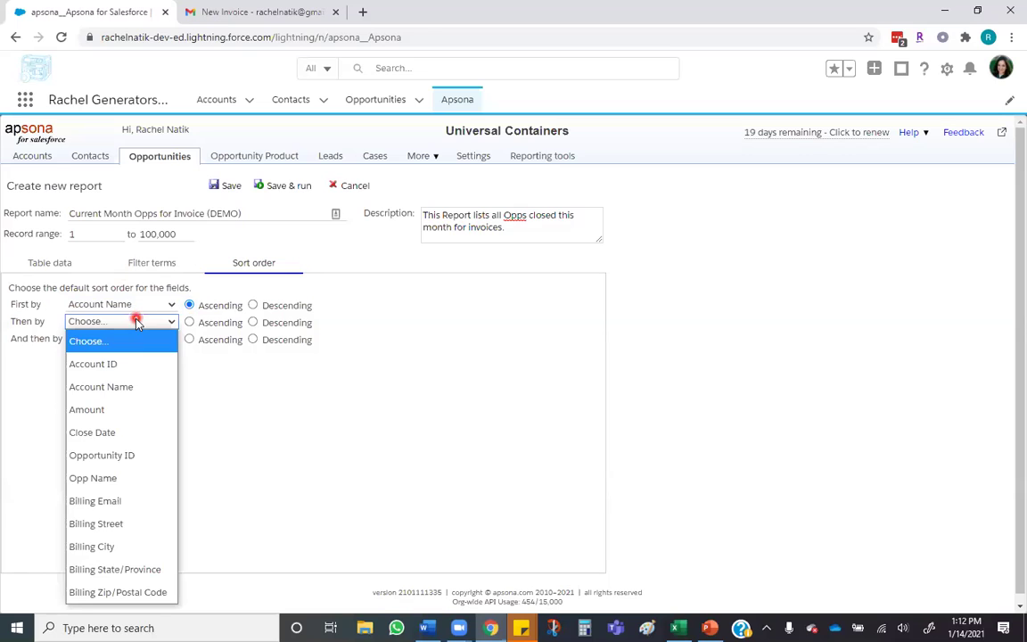
click(112, 478)
click(216, 325)
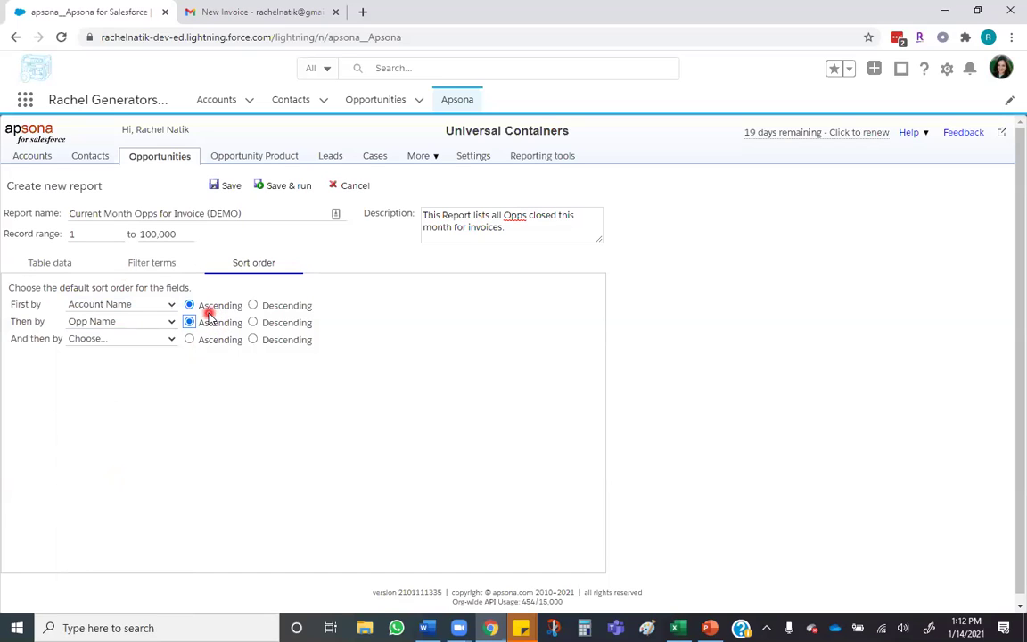
Save and run the report, and widen the Account Name and Opp Name columns to show the full names
click(272, 187)
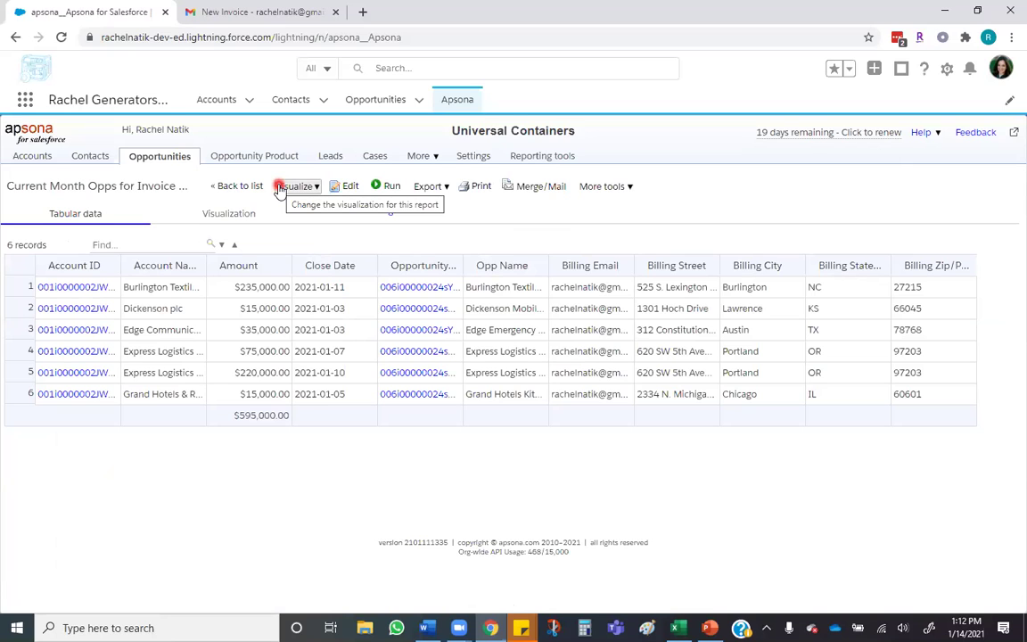
drag(204, 265, 296, 261)
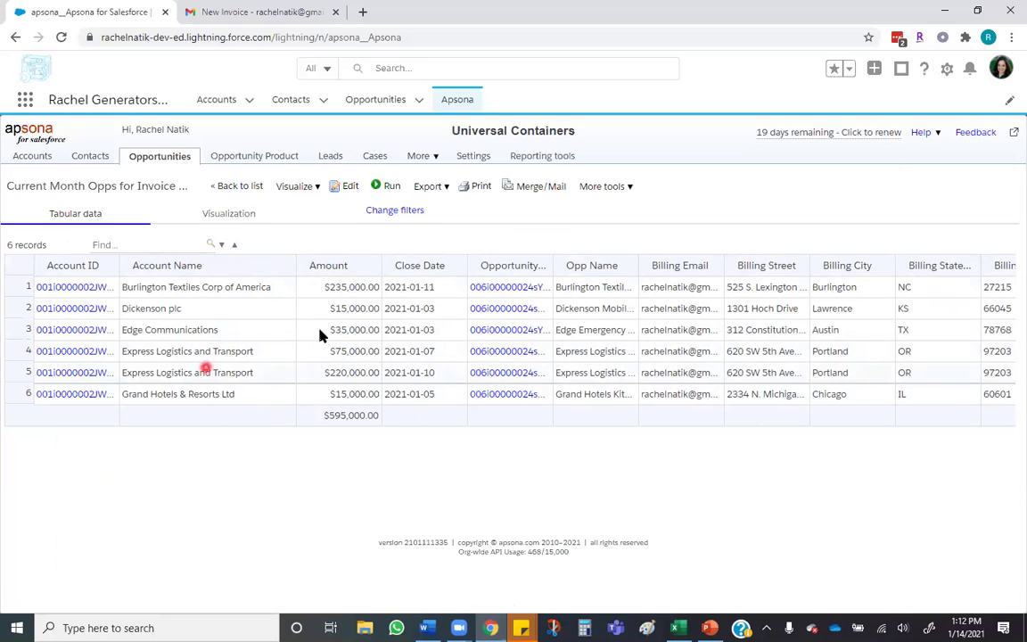
drag(638, 265, 765, 279)
click(614, 372)
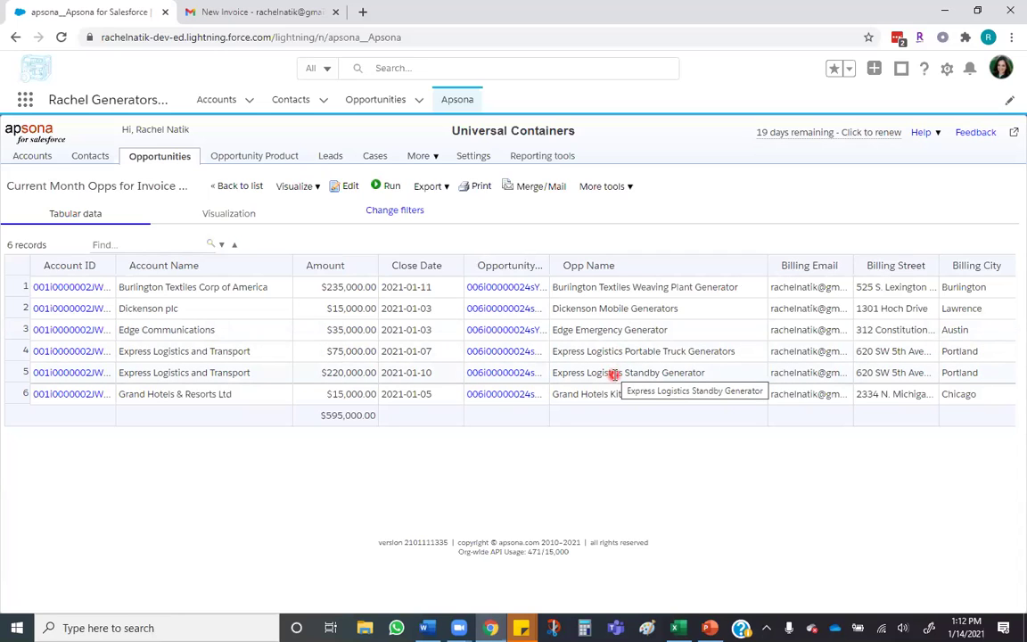
drag(253, 217, 264, 208)
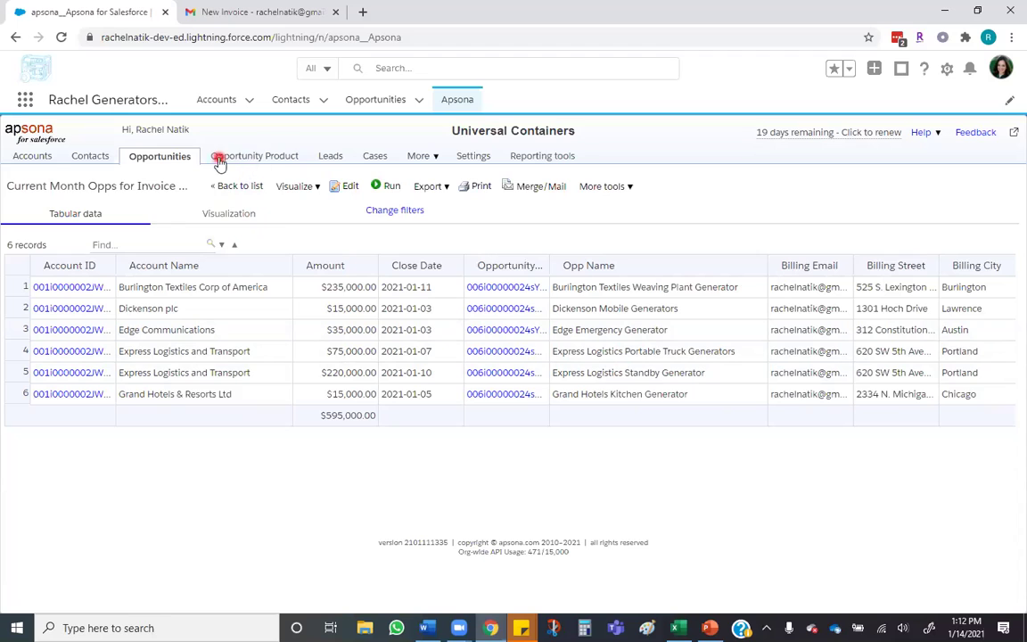
Create a new Opportunity Product report named "Opp Products for Invoice (DEMO)" with the description "This Report lists the Opp Products that need to merge on the invoice."
click(259, 157)
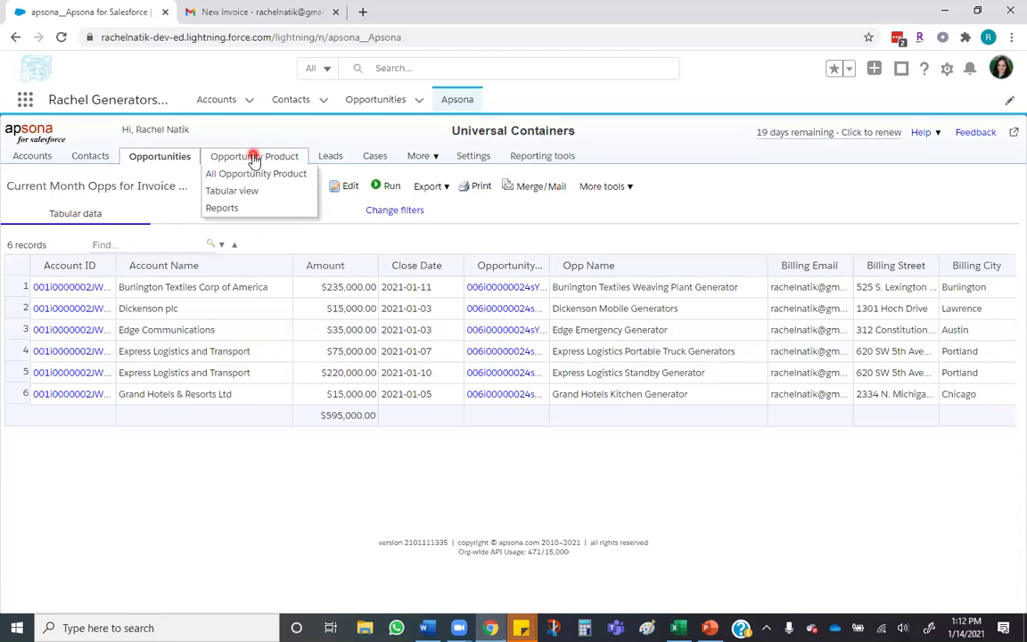
click(252, 210)
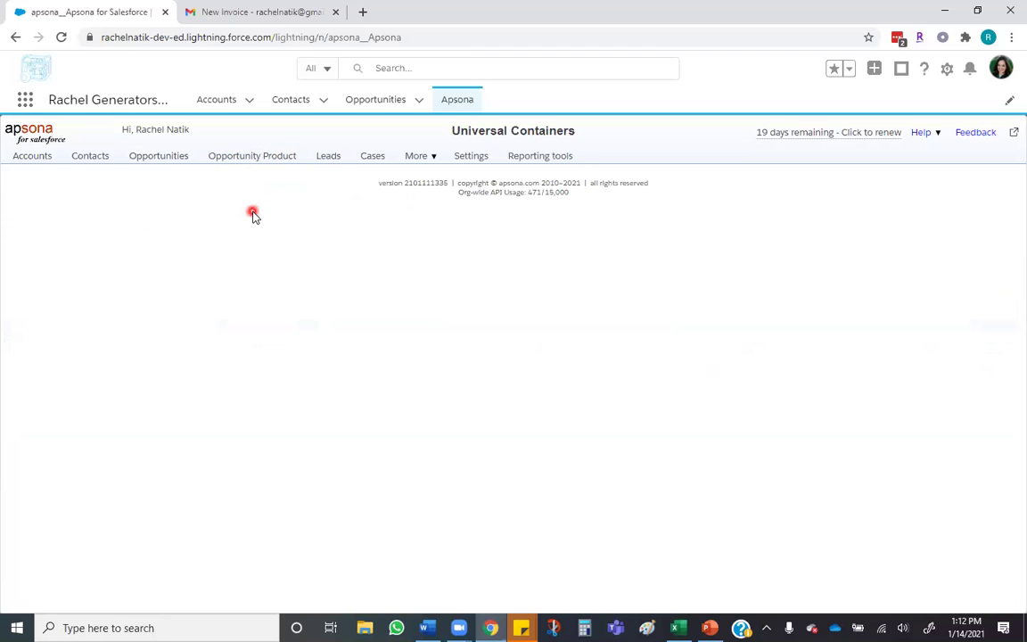
click(225, 184)
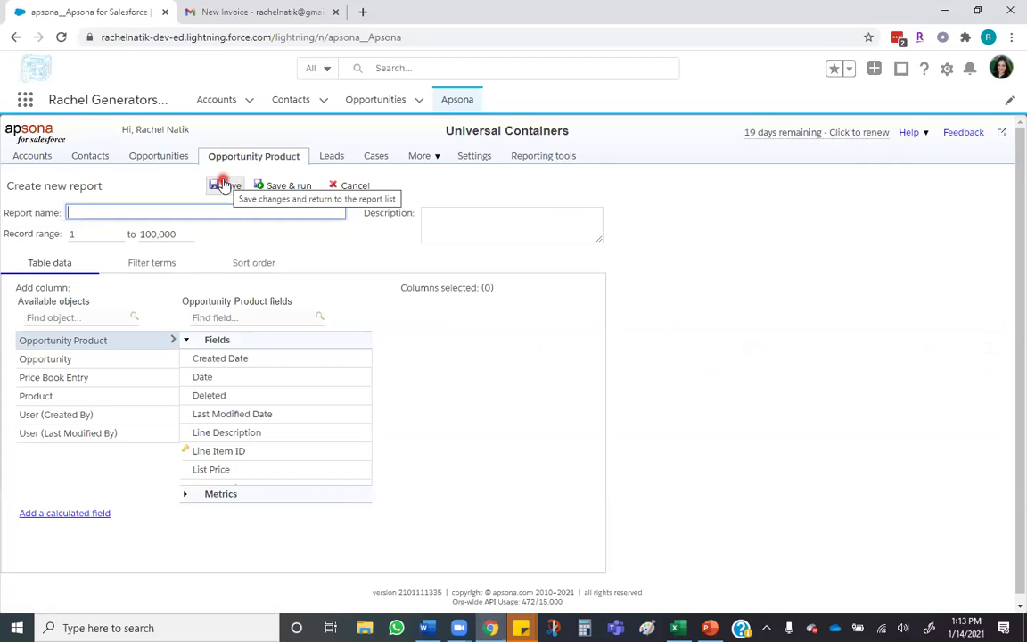
click(224, 185)
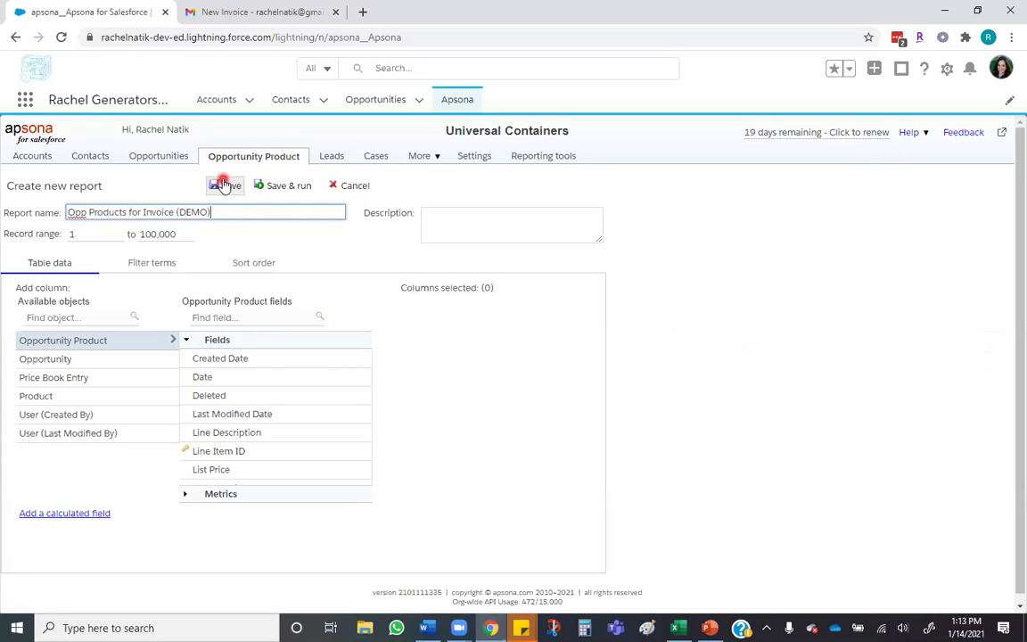
click(506, 227)
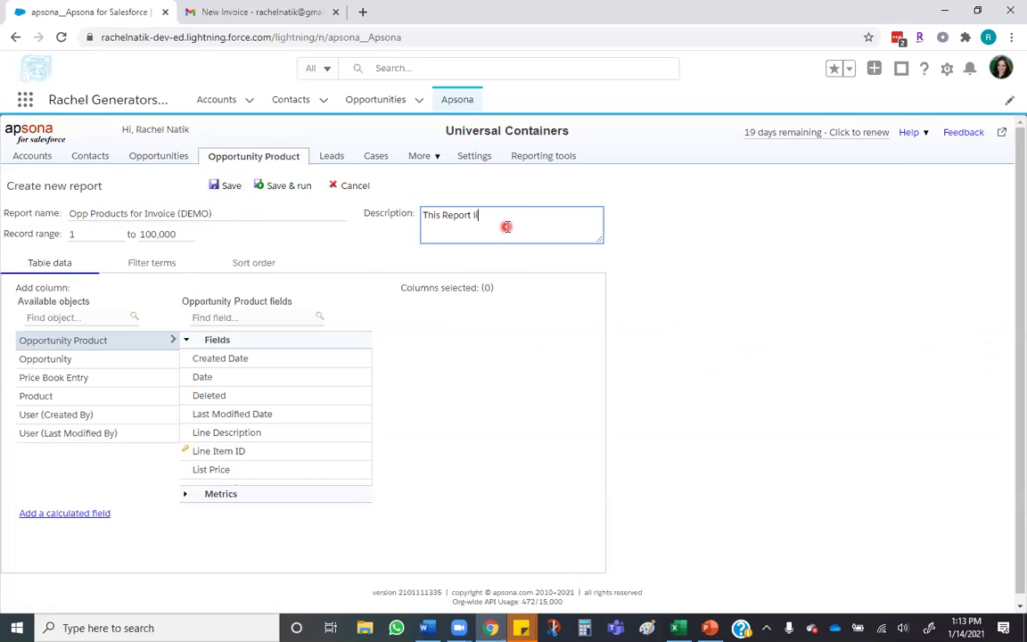
text(This Report lists the Opp Products that need to merge on the invoice.)
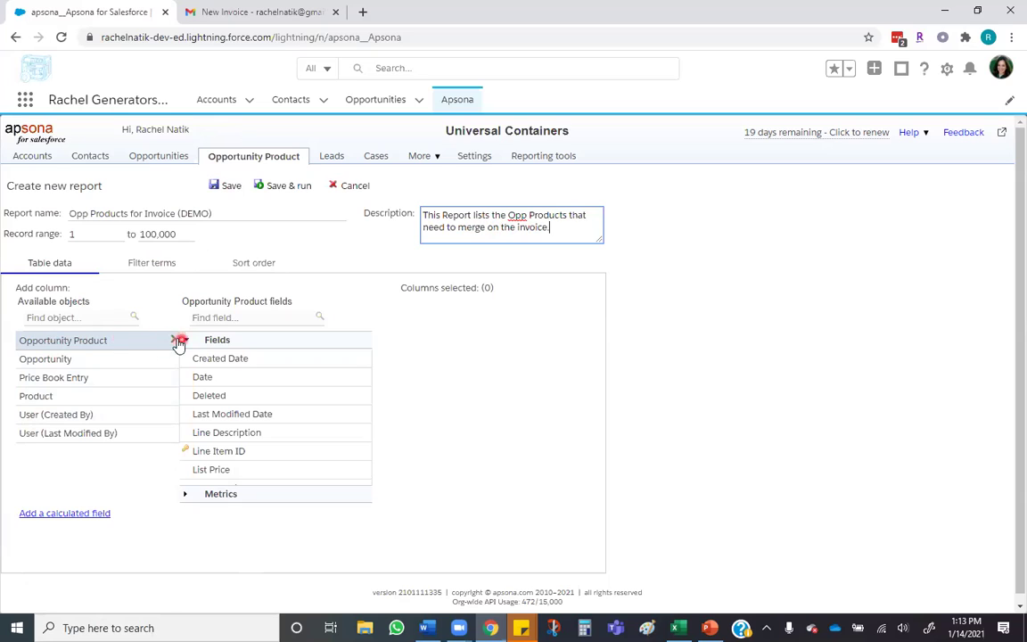
Add the Opportunity Product columns Line Item ID, Opportunity Product Name, Quantity, Sales Price and Total Price to the report
double_click(217, 452)
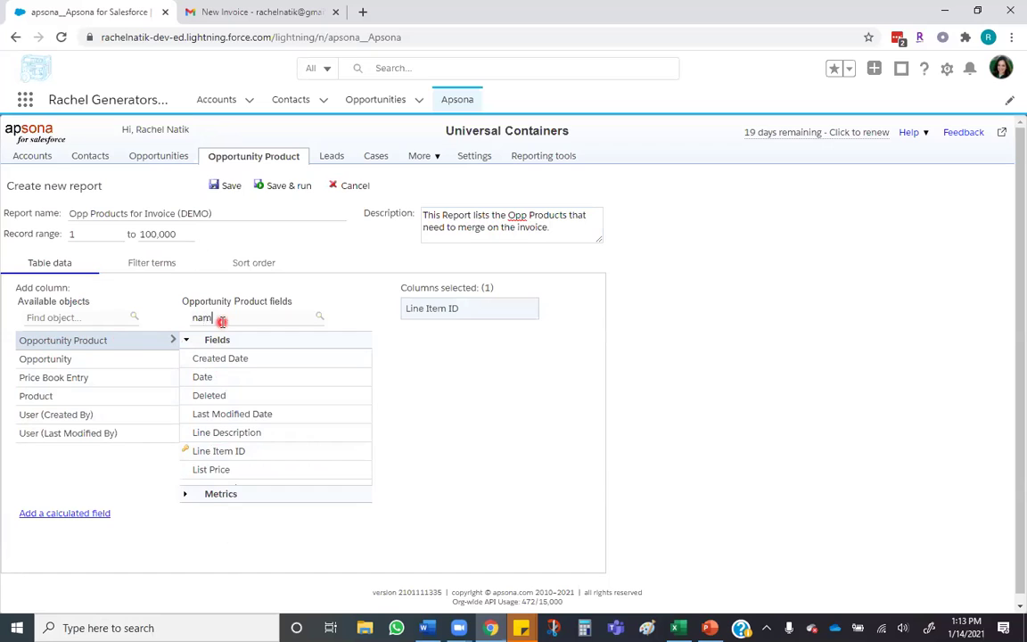
double_click(229, 357)
drag(178, 313, 204, 318)
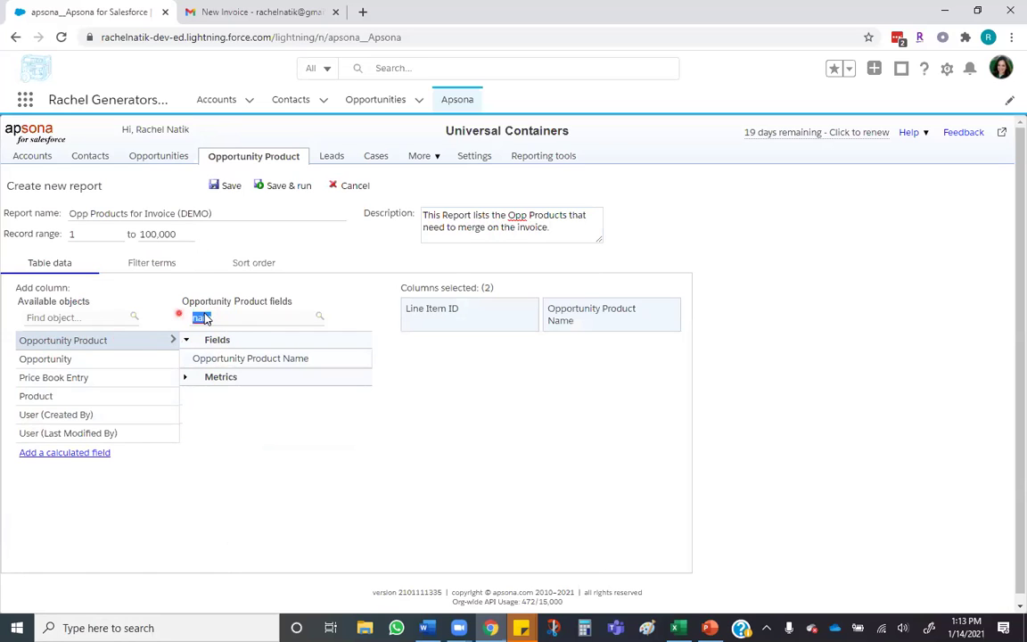
text(qua)
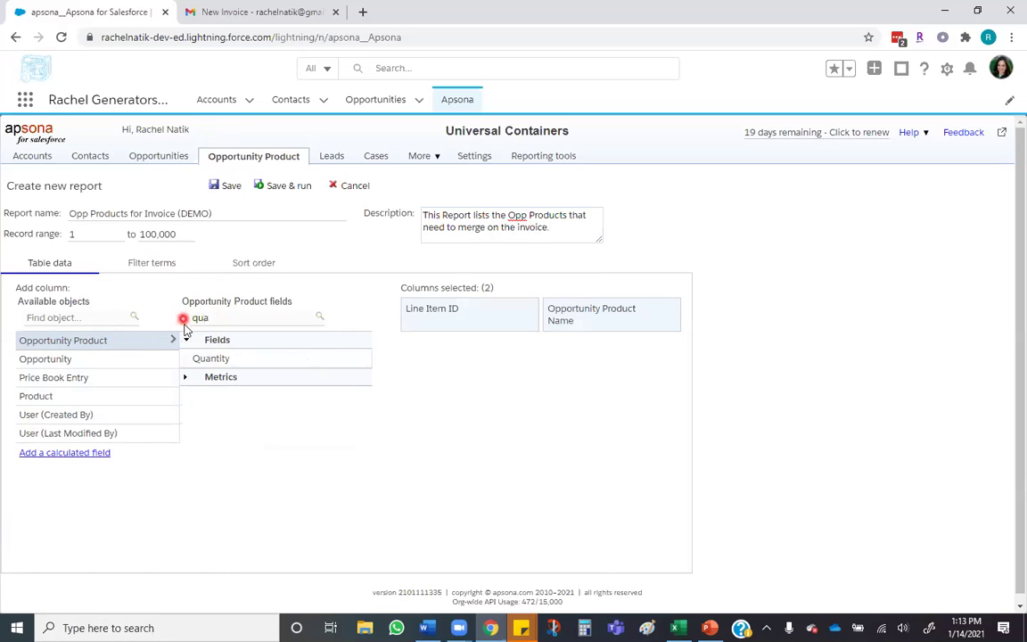
double_click(204, 358)
drag(214, 320, 179, 324)
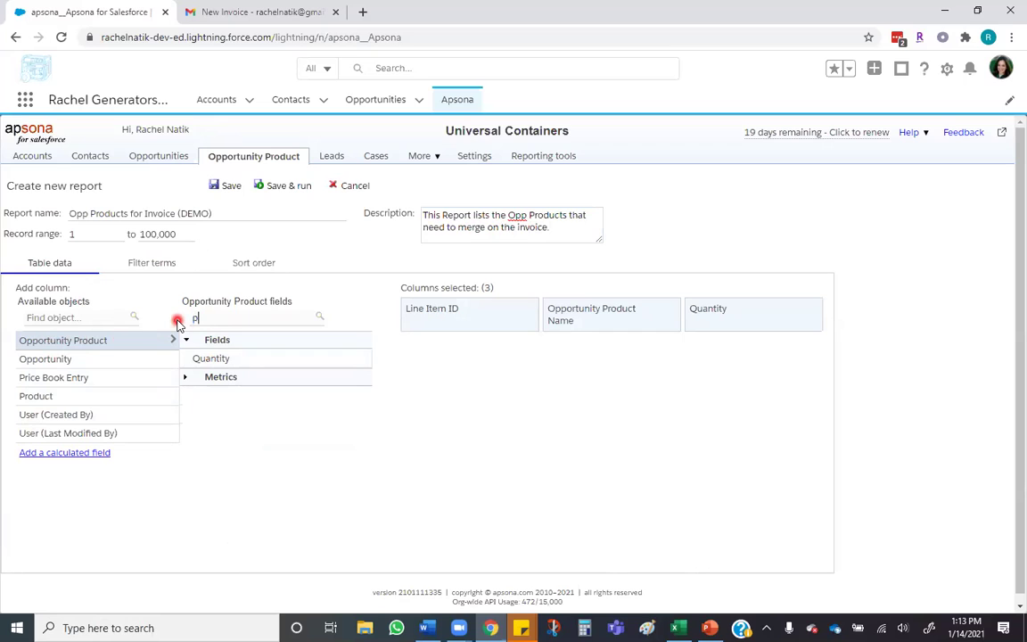
double_click(204, 379)
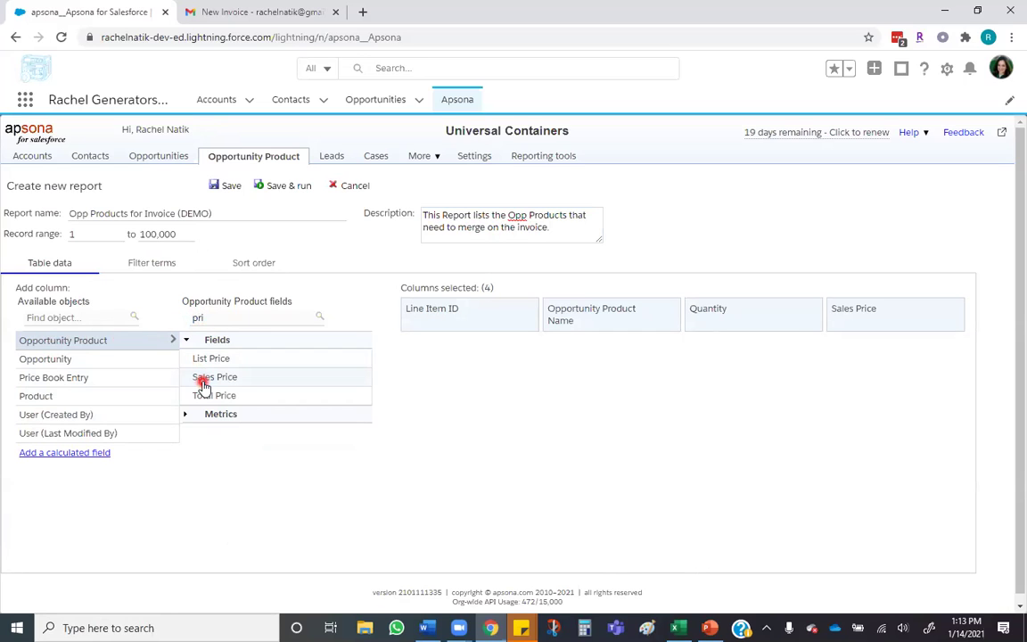
double_click(211, 395)
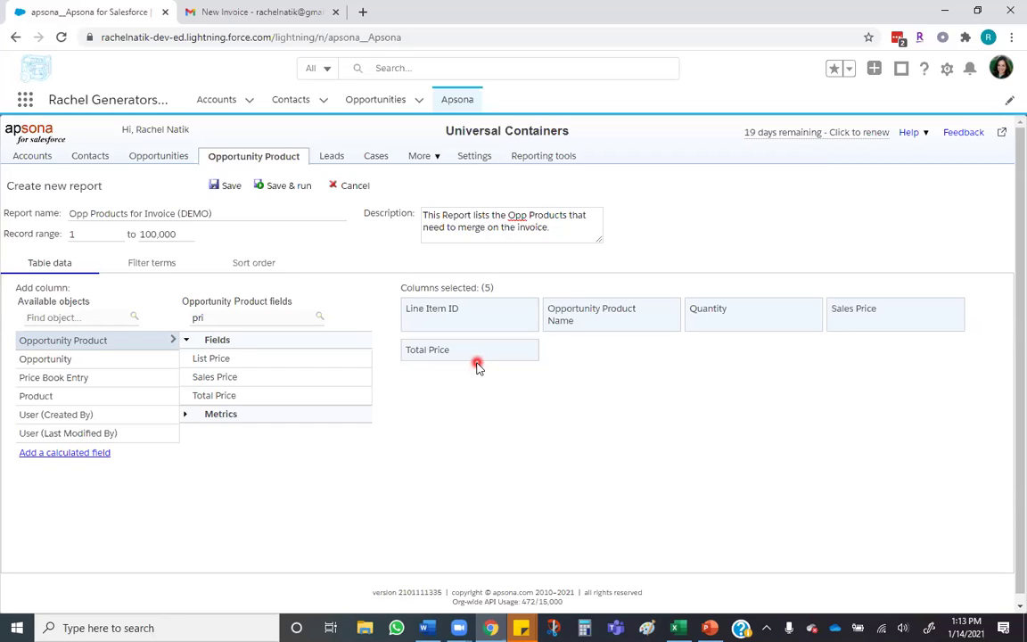
Add the Name and Opportunity ID columns from the Opportunity object to the report
click(52, 360)
double_click(197, 317)
text(name)
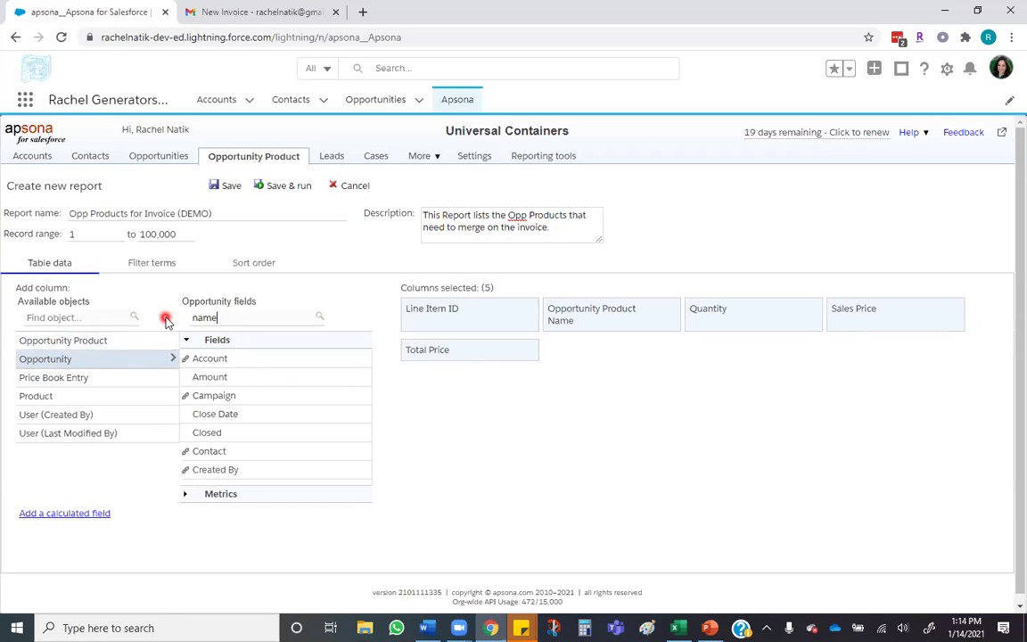
click(198, 361)
double_click(204, 318)
text(id)
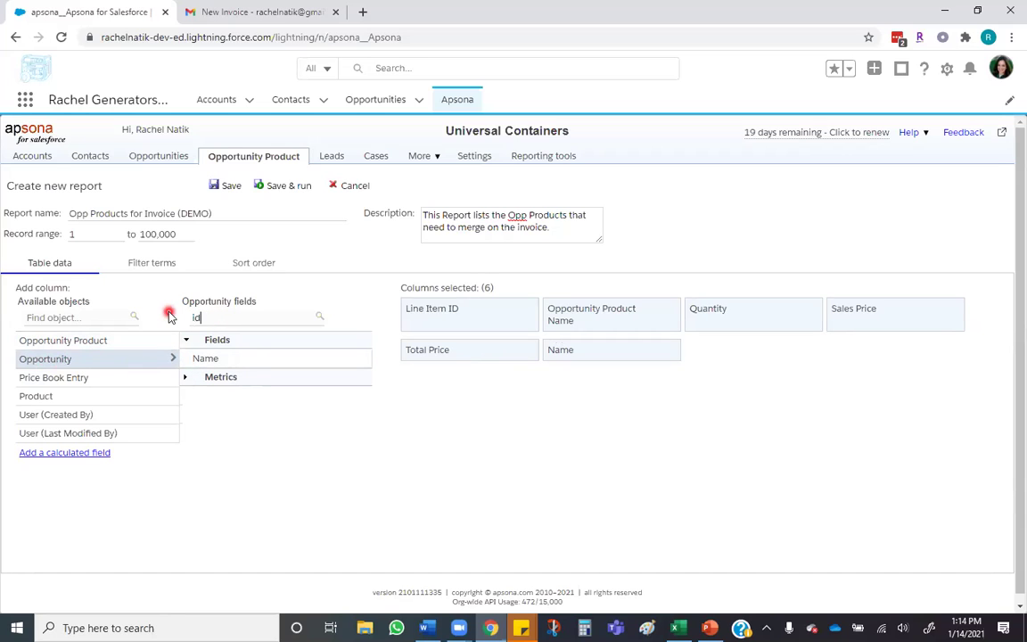
click(198, 358)
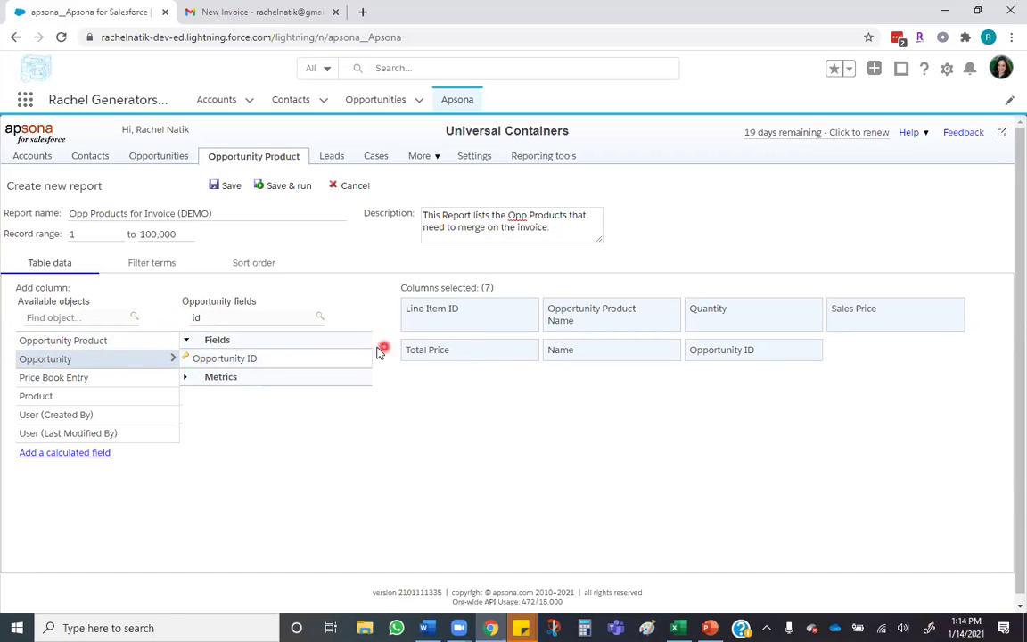
Relabel the Opportunity's Name column as "Opp Name"
click(658, 353)
click(633, 376)
text(Opp Name)
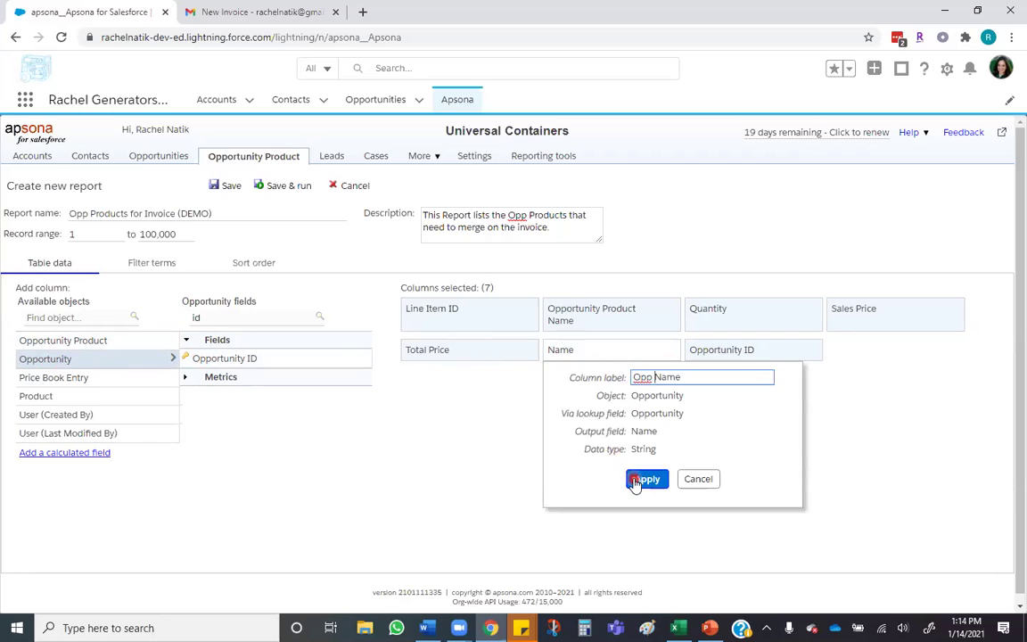
click(639, 480)
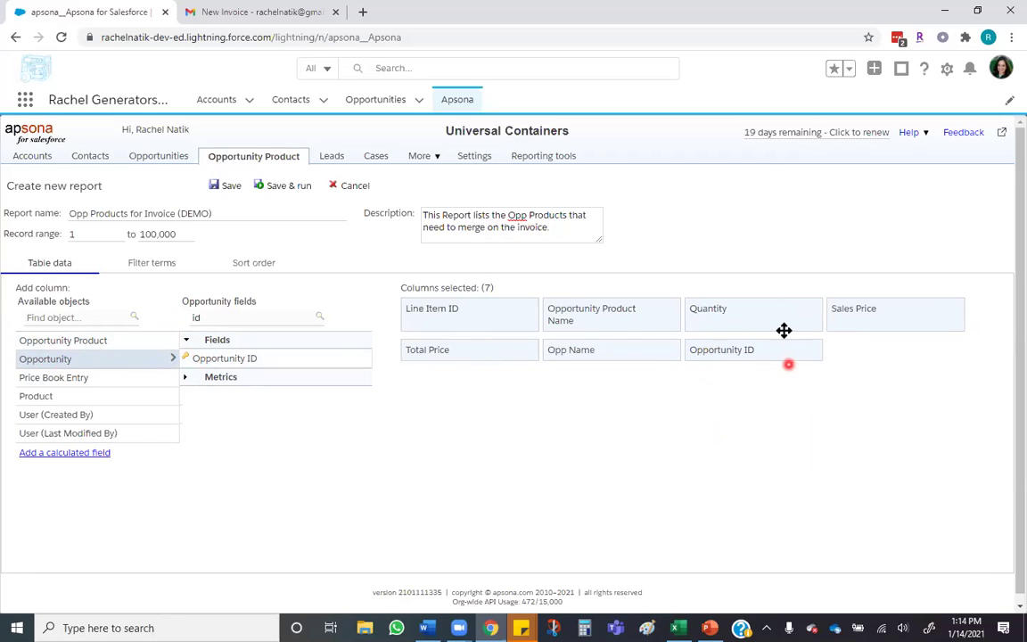
mouse_move(772, 356)
Add a filter term requiring the Opportunity's Close Date to equal This month for the product report
click(142, 265)
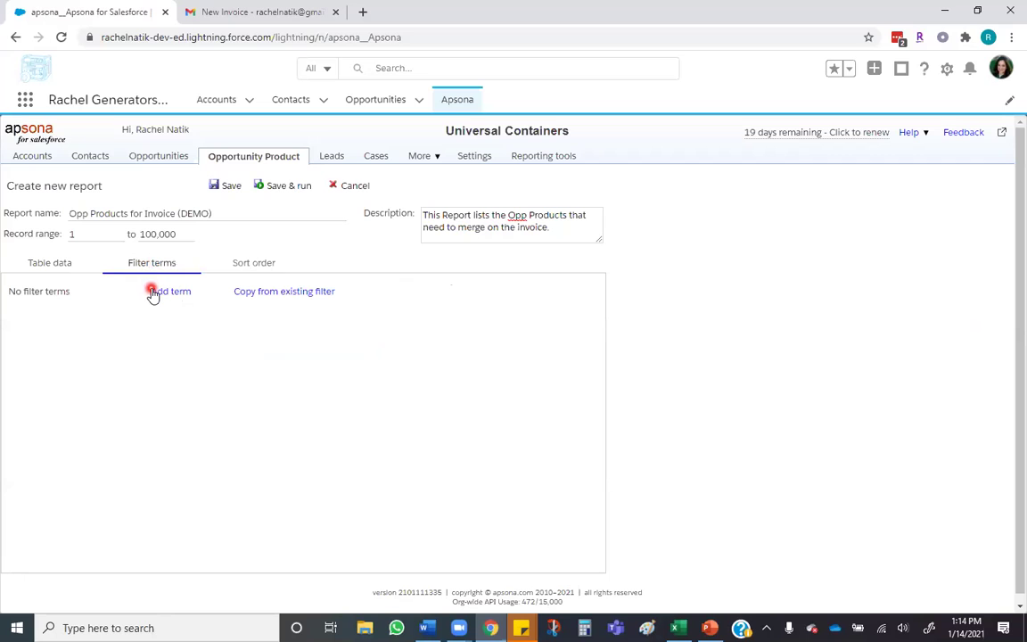
click(150, 291)
click(148, 320)
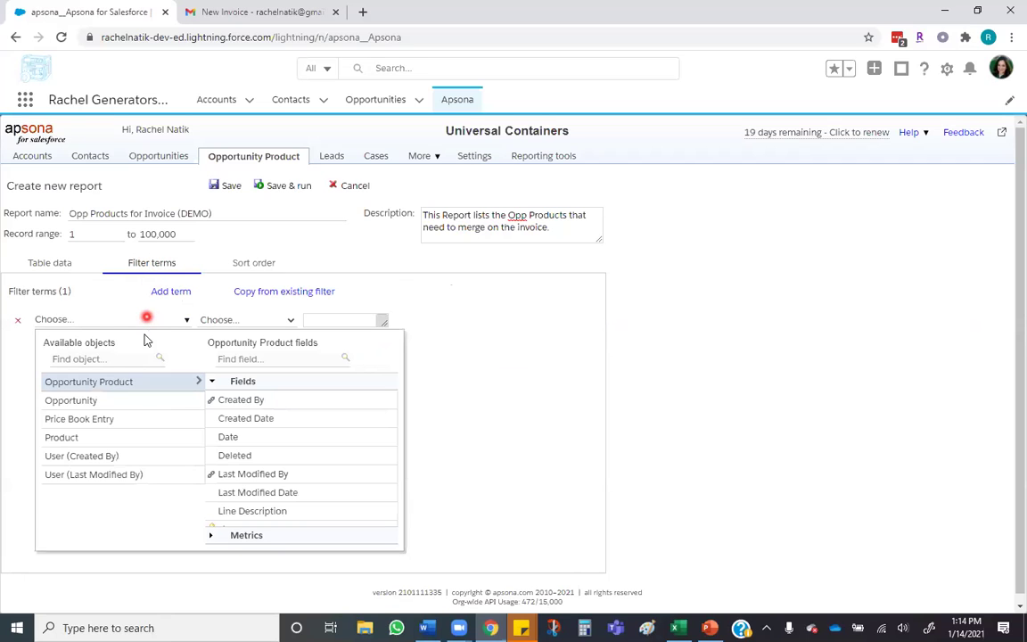
click(124, 401)
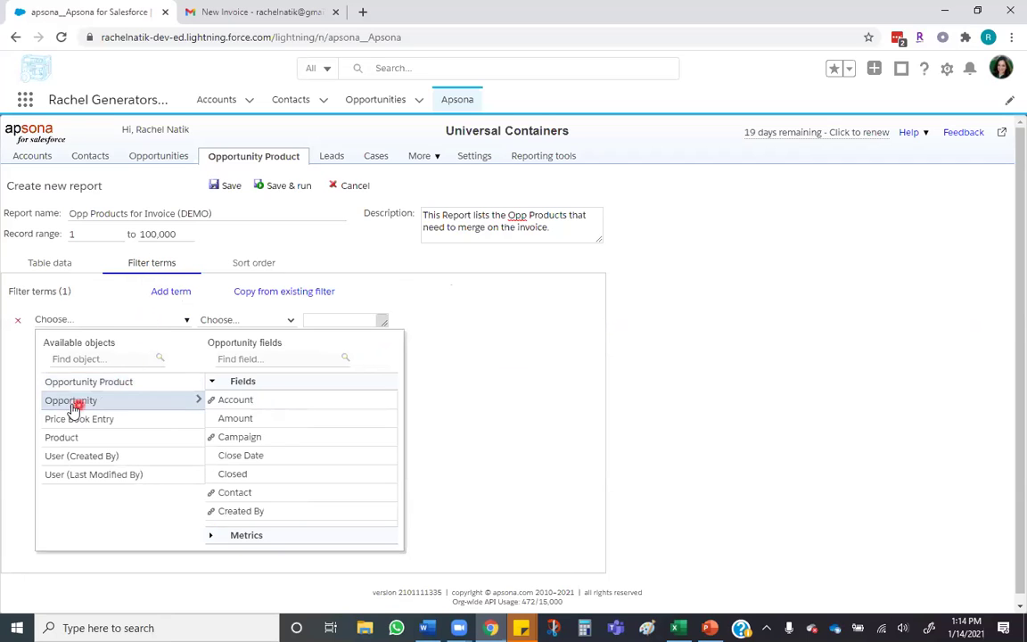
click(239, 456)
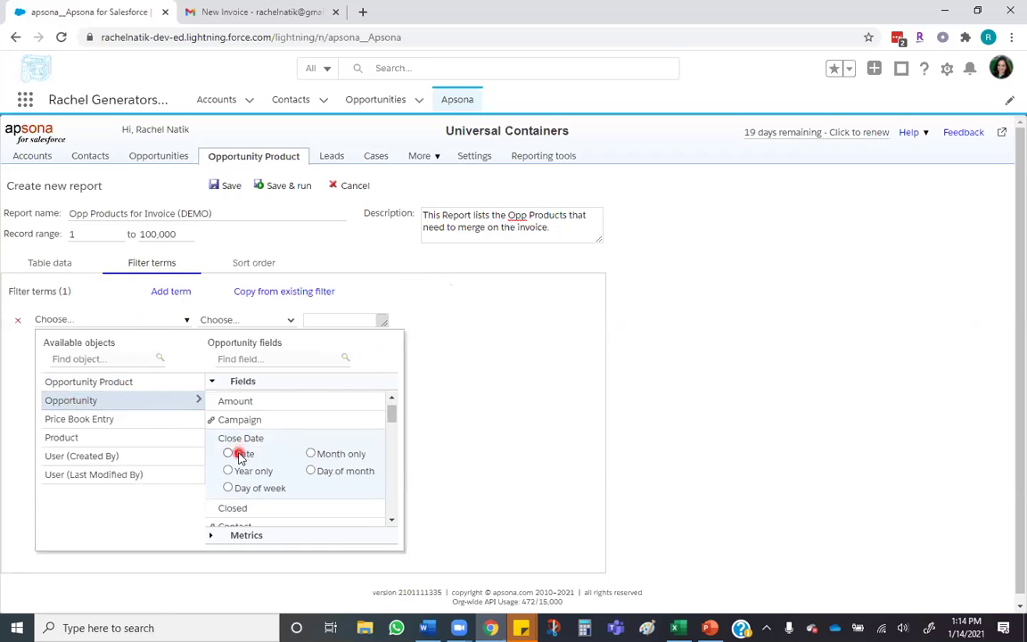
click(239, 441)
click(258, 321)
click(239, 360)
click(325, 320)
scroll(326, 361, down, 2)
click(329, 390)
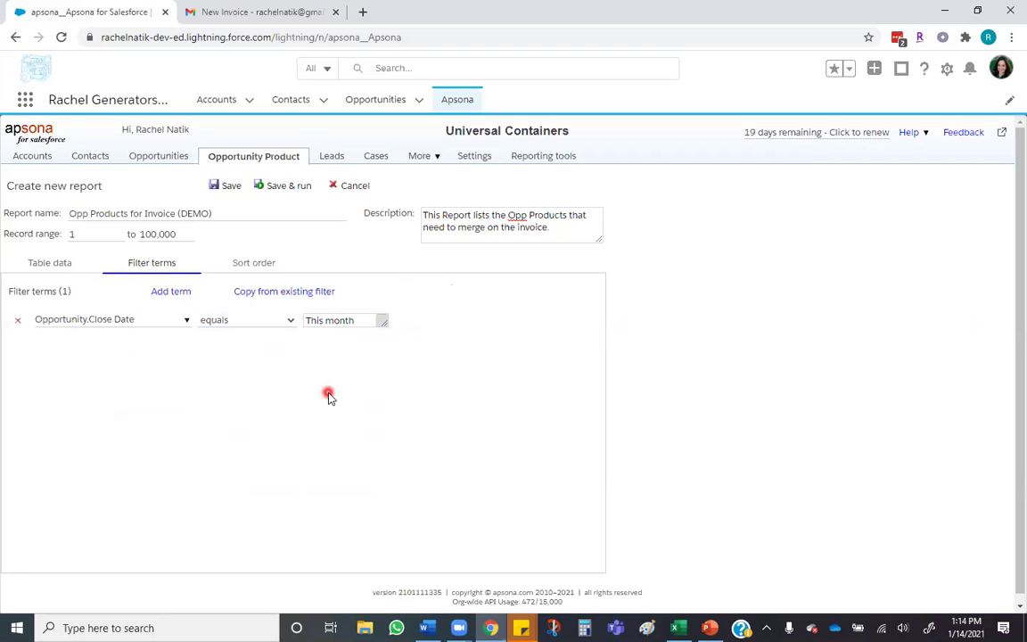
Sort the report first by Opp Name and second by Opportunity Product Name in ascending order
click(242, 266)
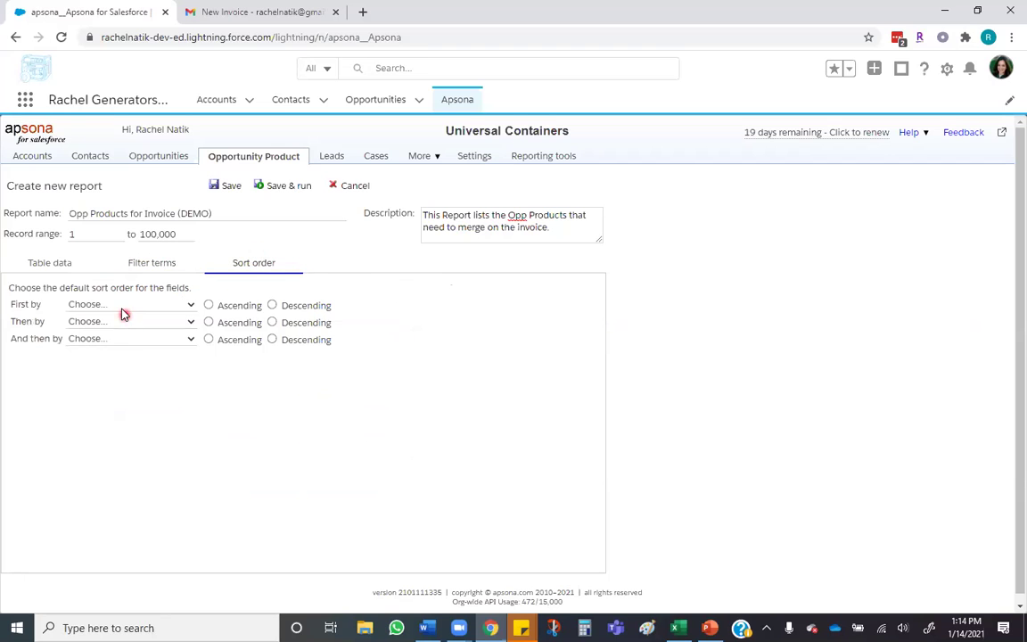
click(123, 304)
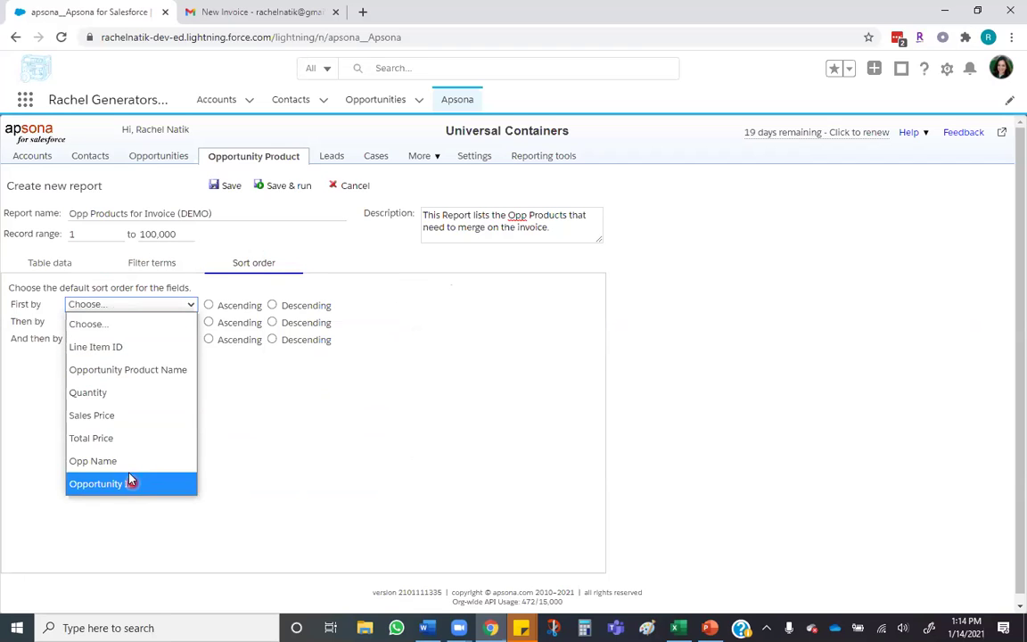
click(93, 461)
click(138, 324)
click(137, 386)
click(209, 321)
Save and run the report, and widen the Opportunity Product Name column to show the full names
click(288, 190)
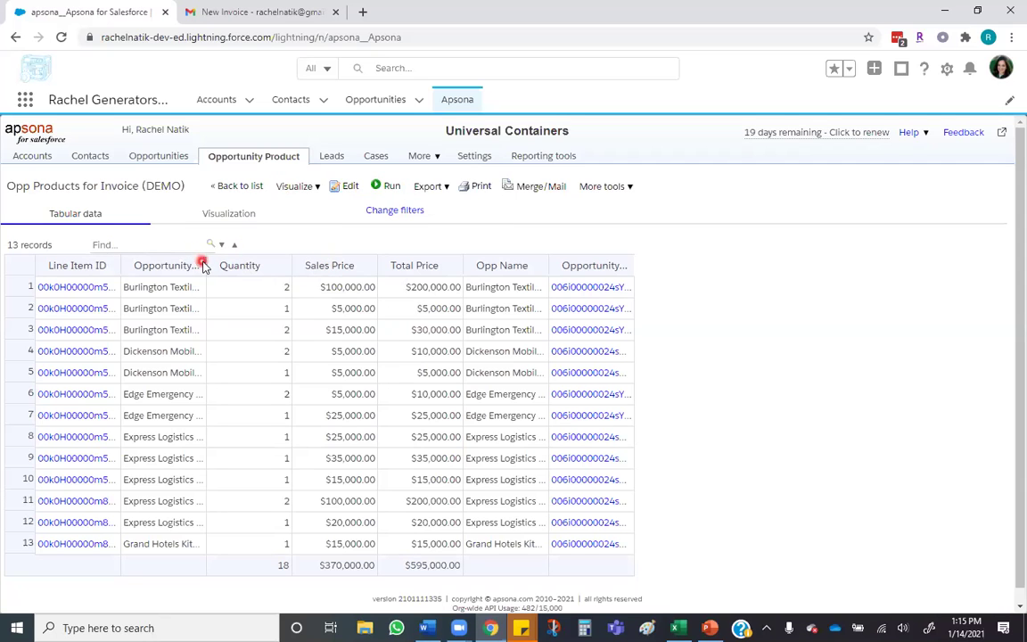
drag(304, 263, 465, 255)
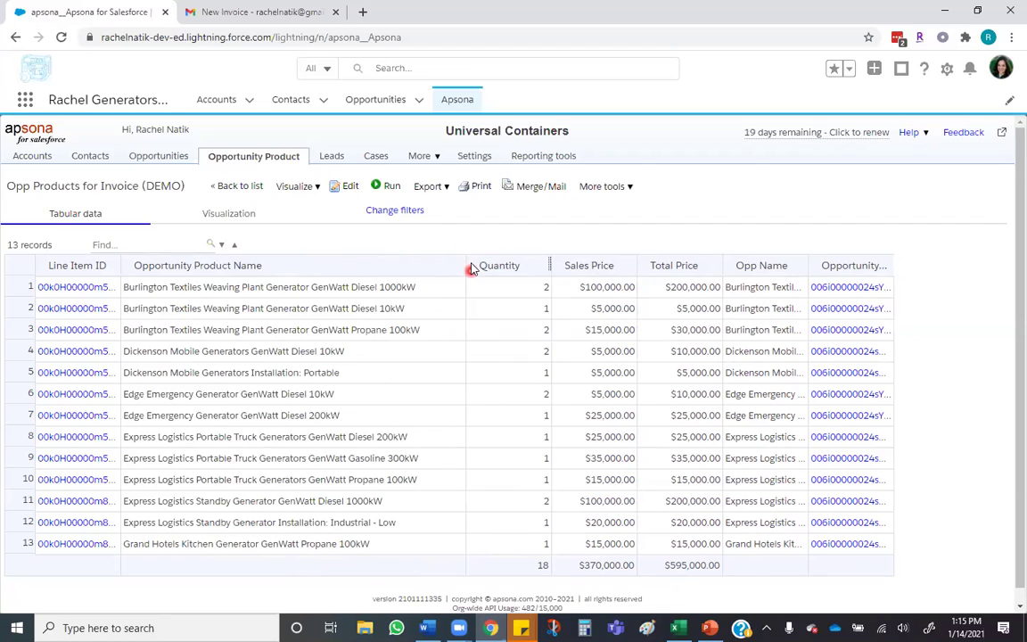
Switch to the Invoice Template document in Word and save a copy of it as "Invoice Template (DEMO)"
click(425, 627)
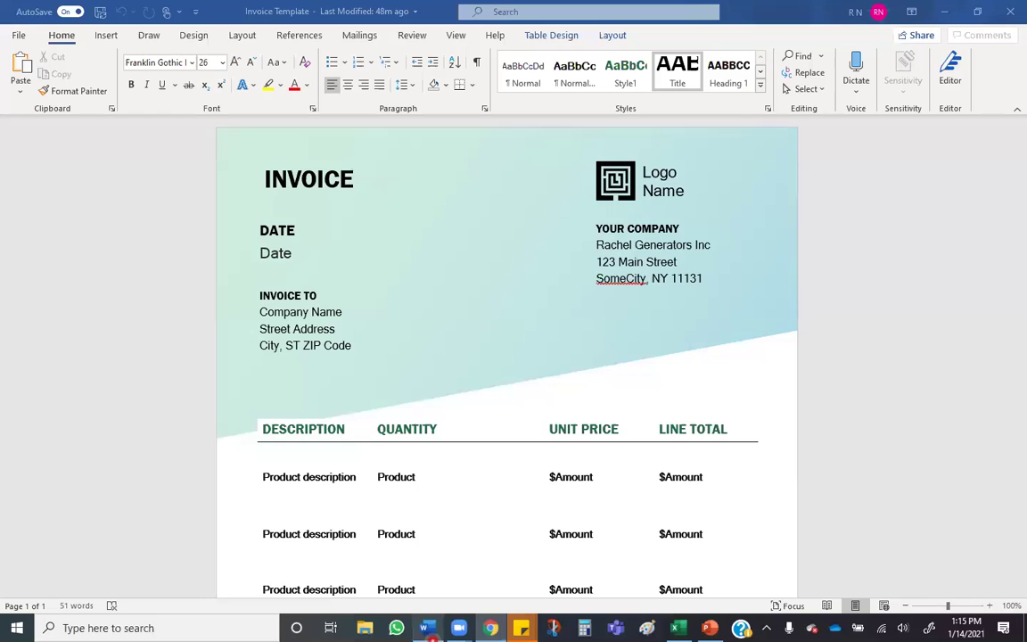
click(327, 407)
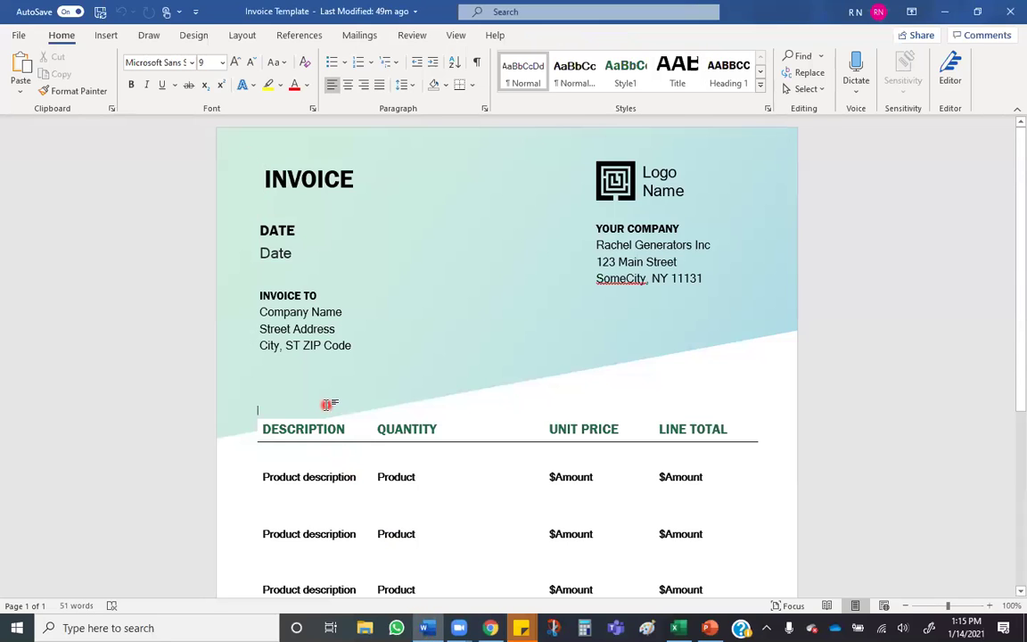
scroll(327, 397, down, 1)
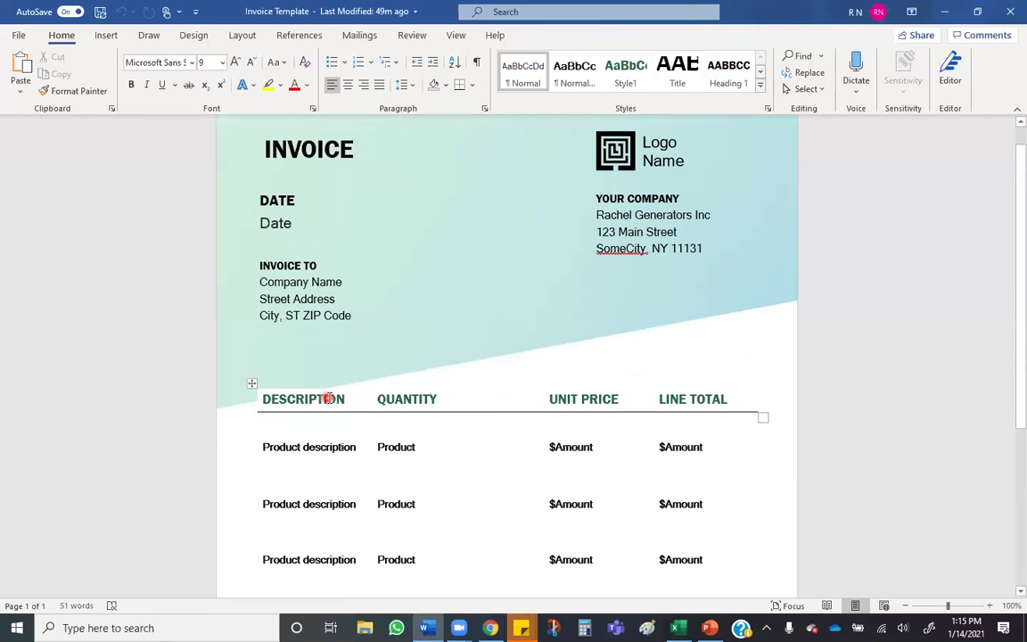
scroll(327, 398, up, 1)
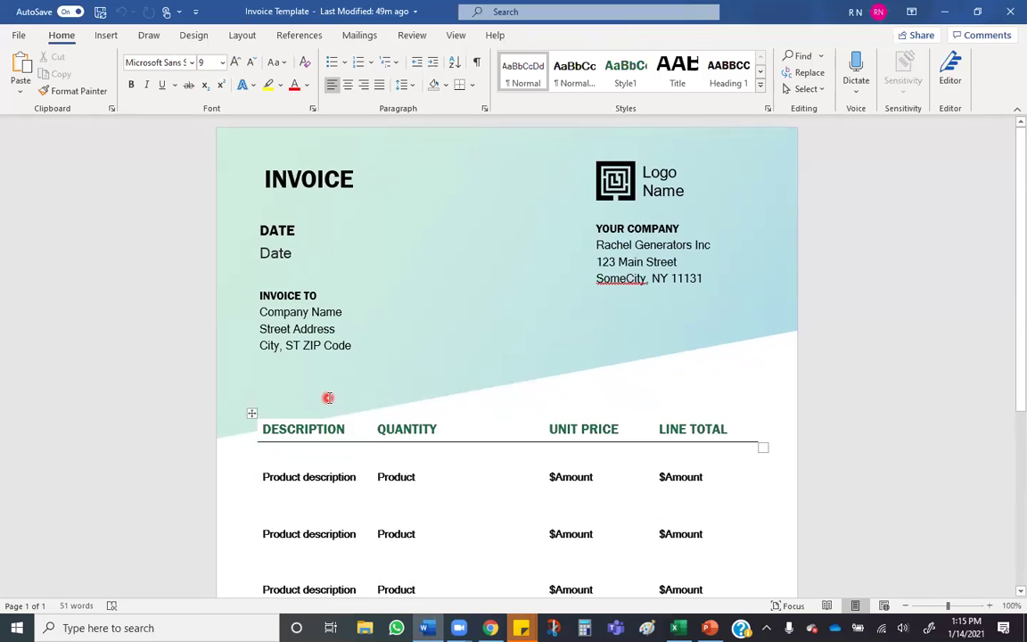
click(12, 33)
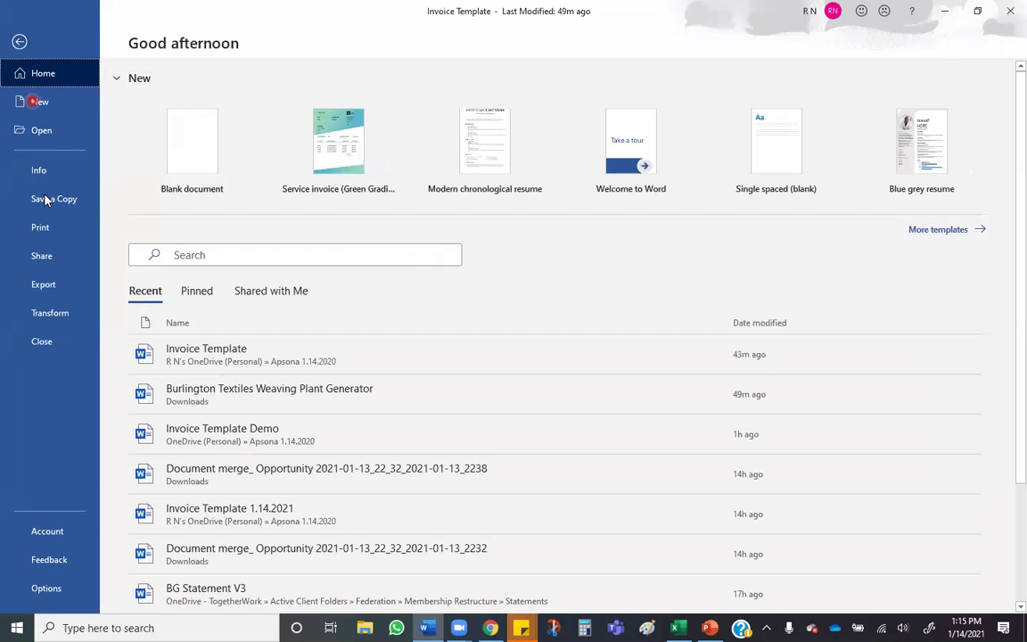
click(43, 196)
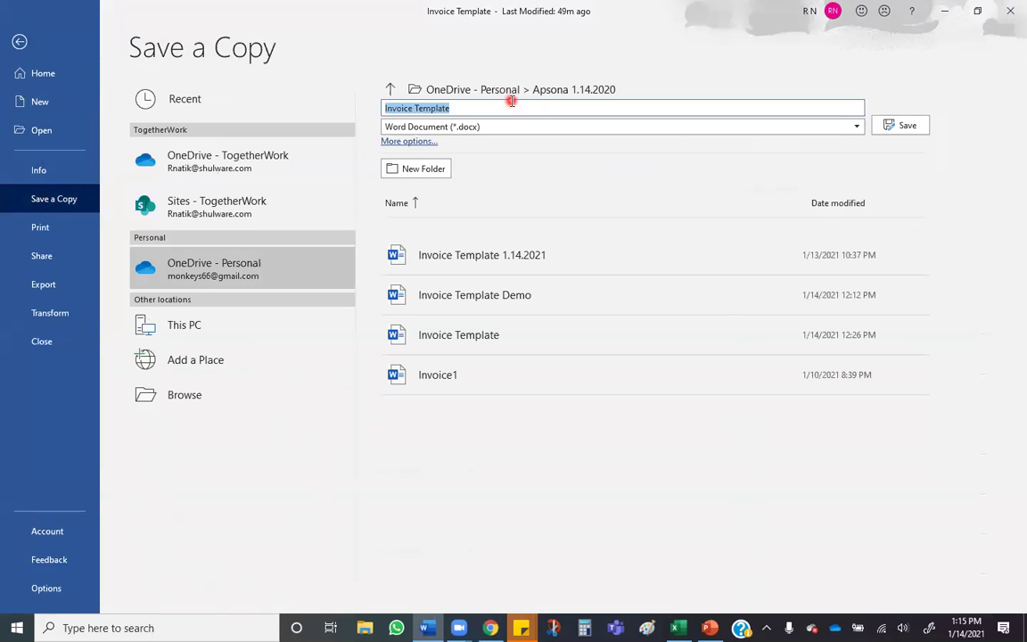
click(511, 100)
text((DEMO)
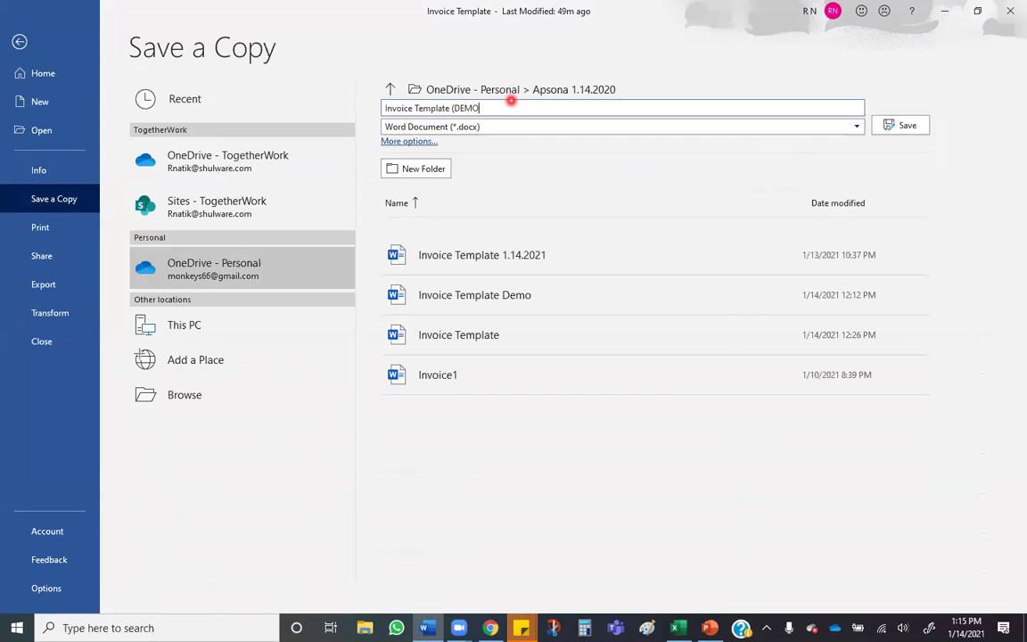
text())
triple_click(511, 101)
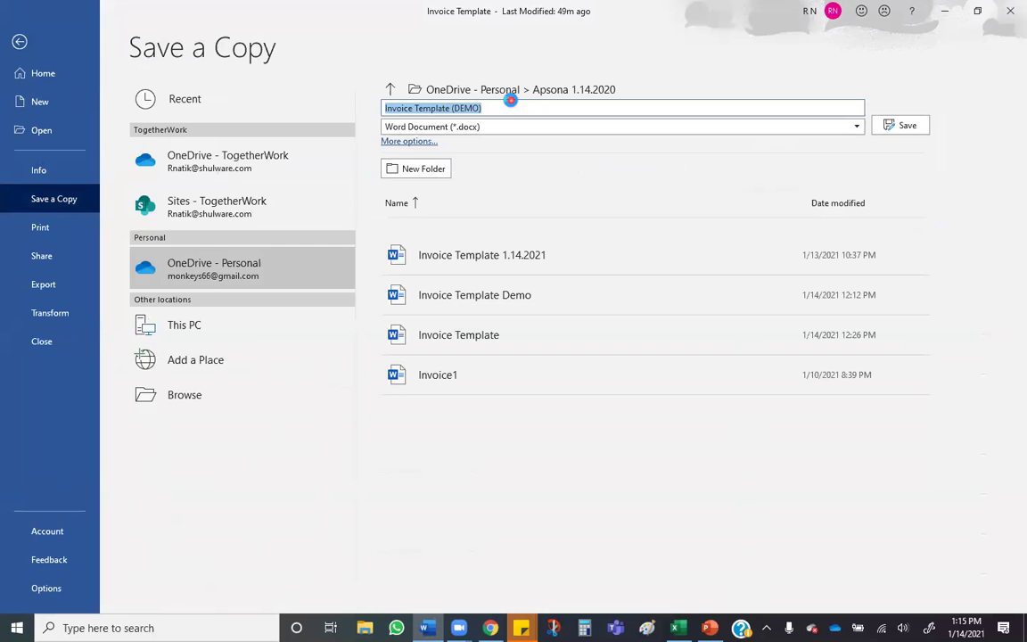
key(Return)
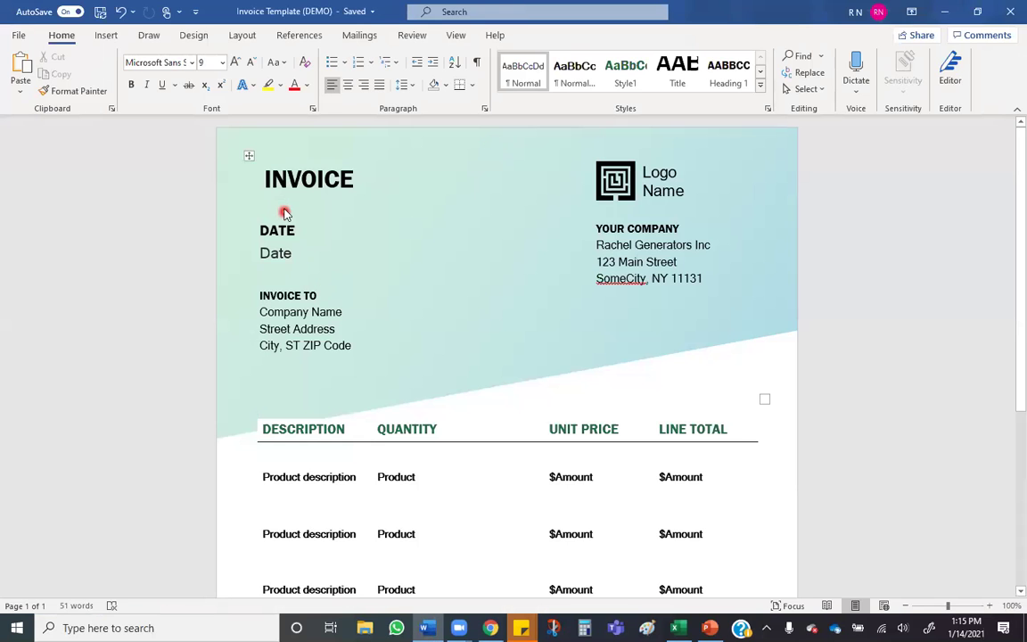
scroll(287, 187, down, 1)
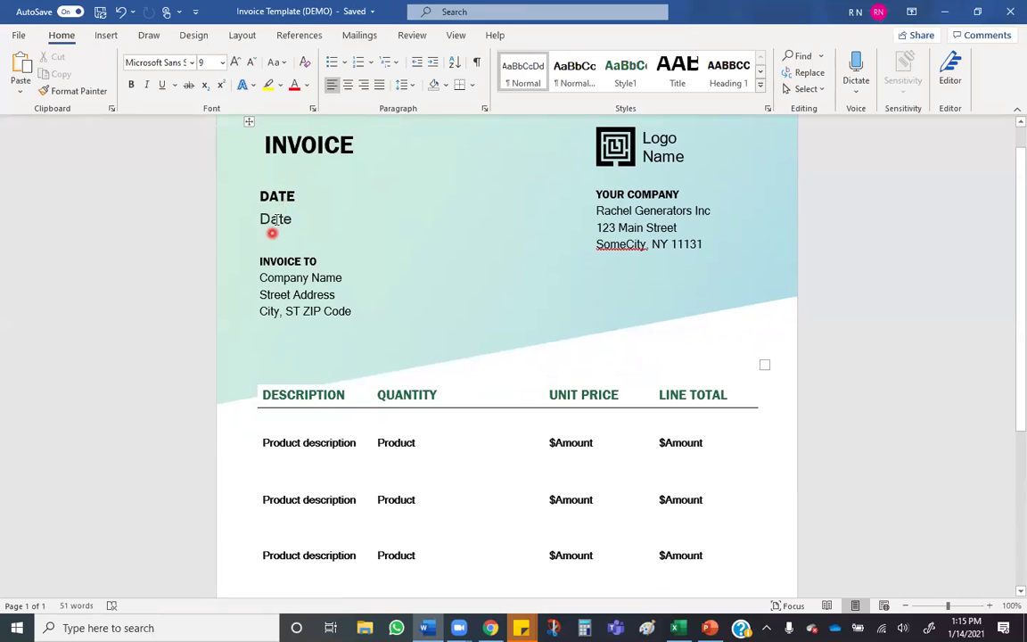
click(262, 221)
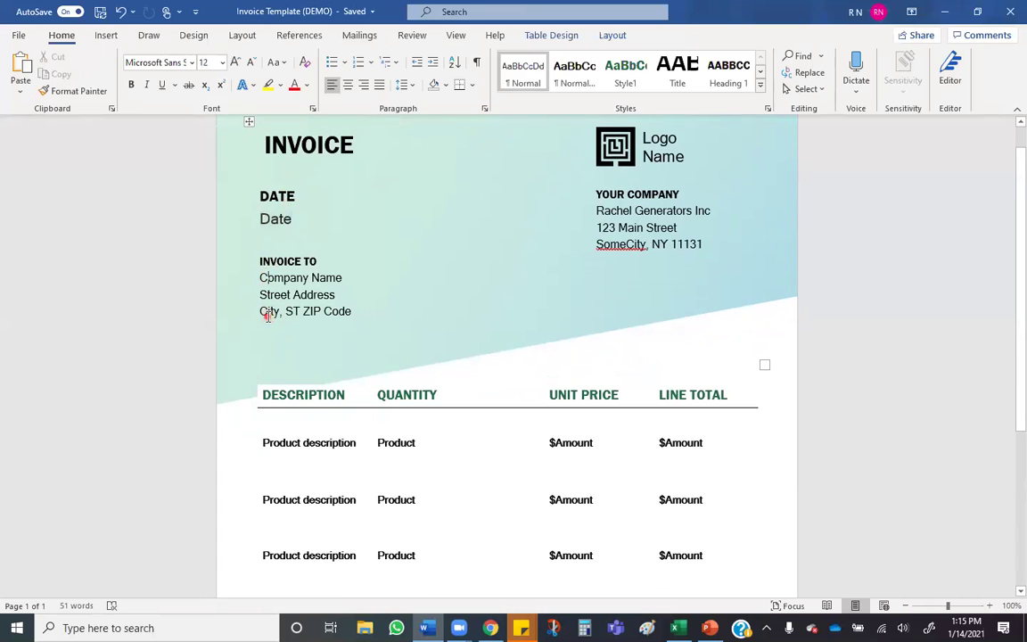
drag(265, 312, 381, 310)
scroll(387, 285, down, 2)
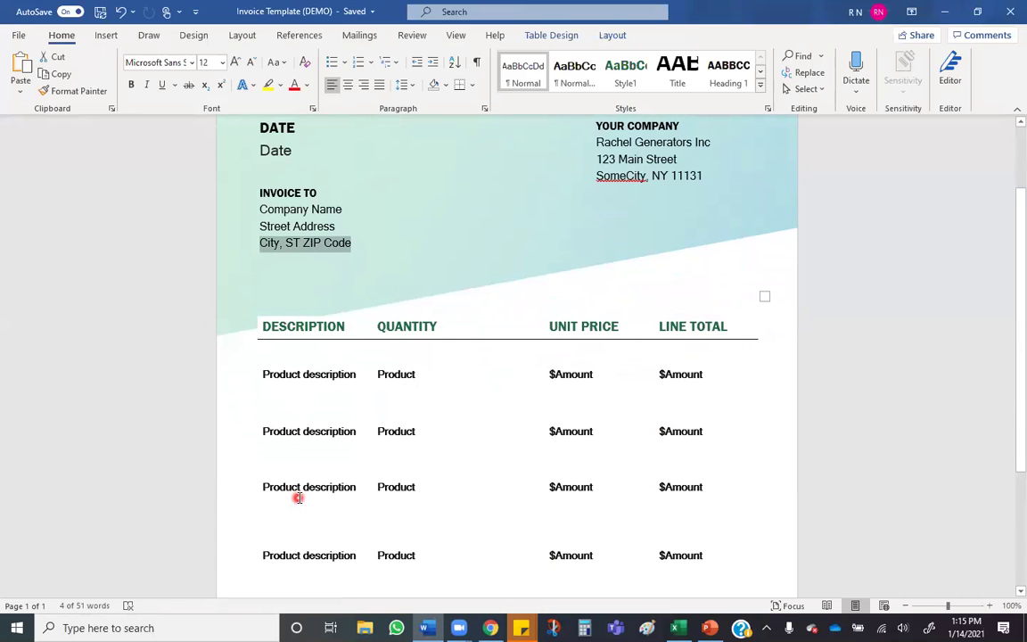
scroll(301, 494, up, 3)
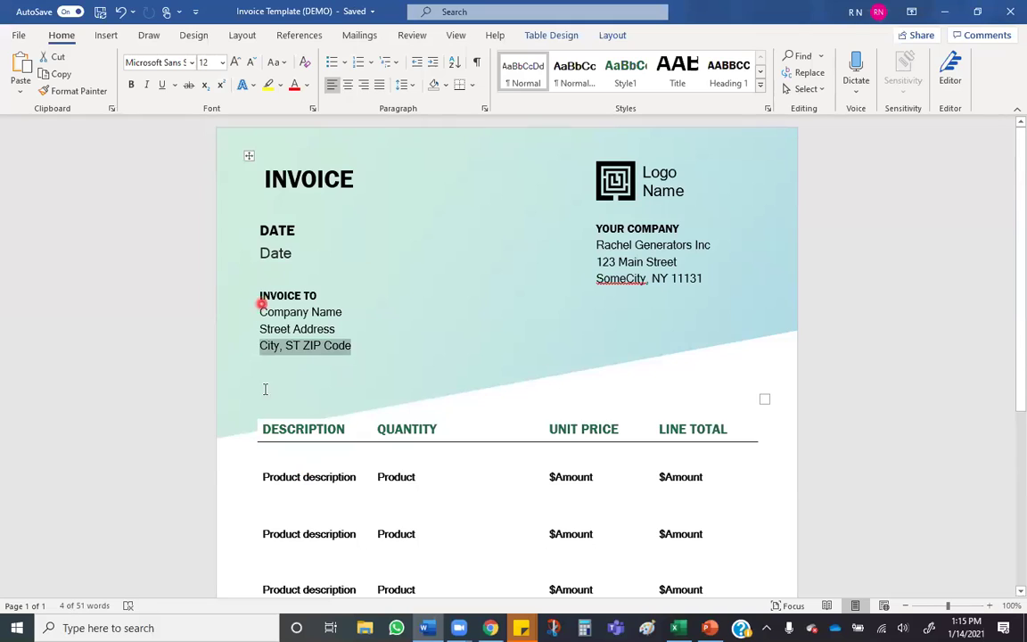
Replace the date placeholder under the DATE heading with a MergeField named "Date"
click(276, 253)
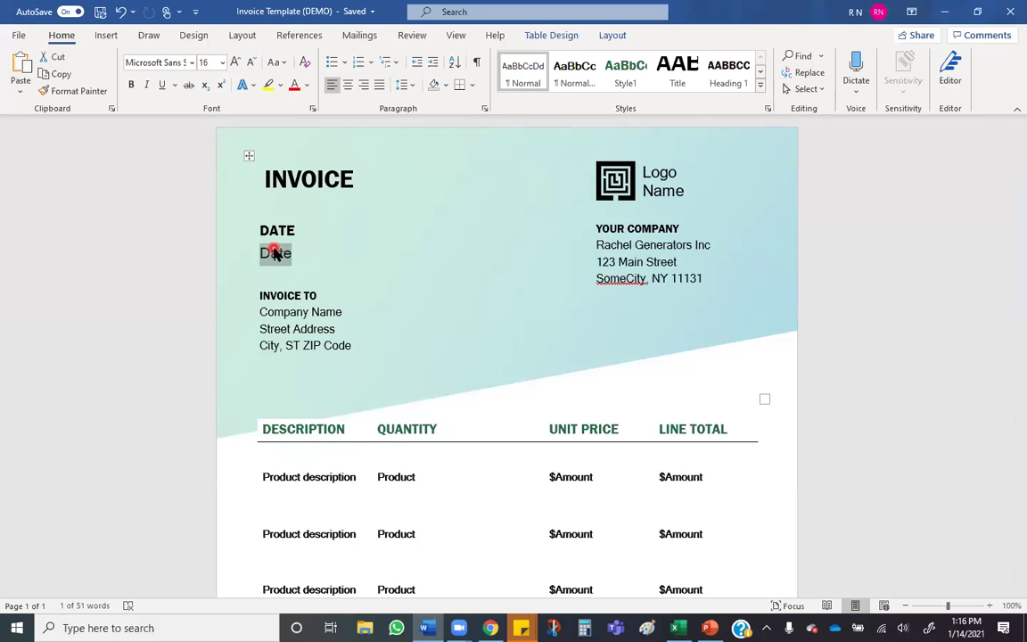
click(100, 34)
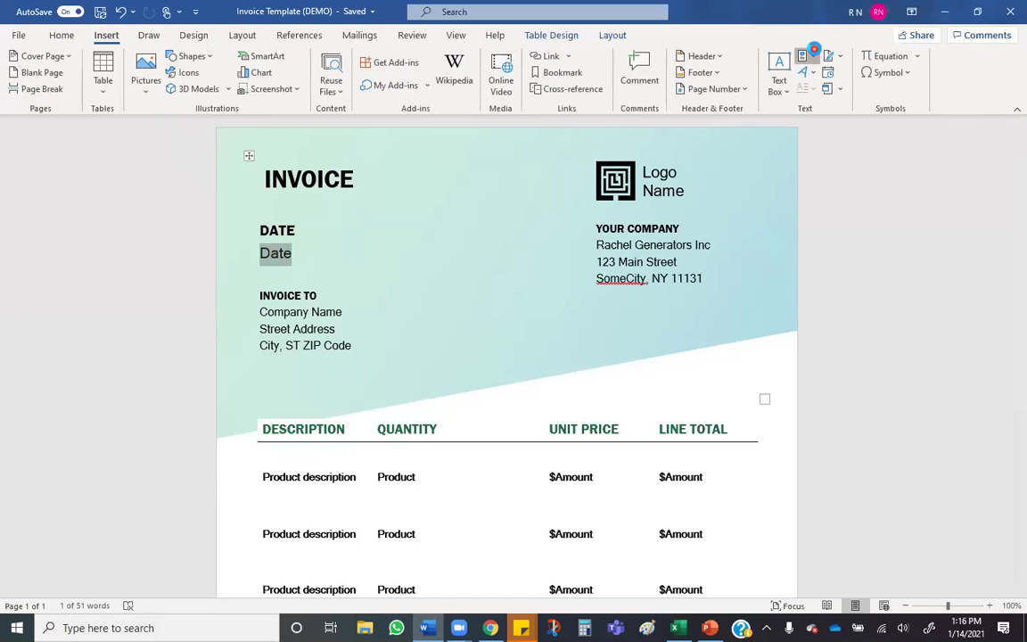
click(814, 53)
click(829, 112)
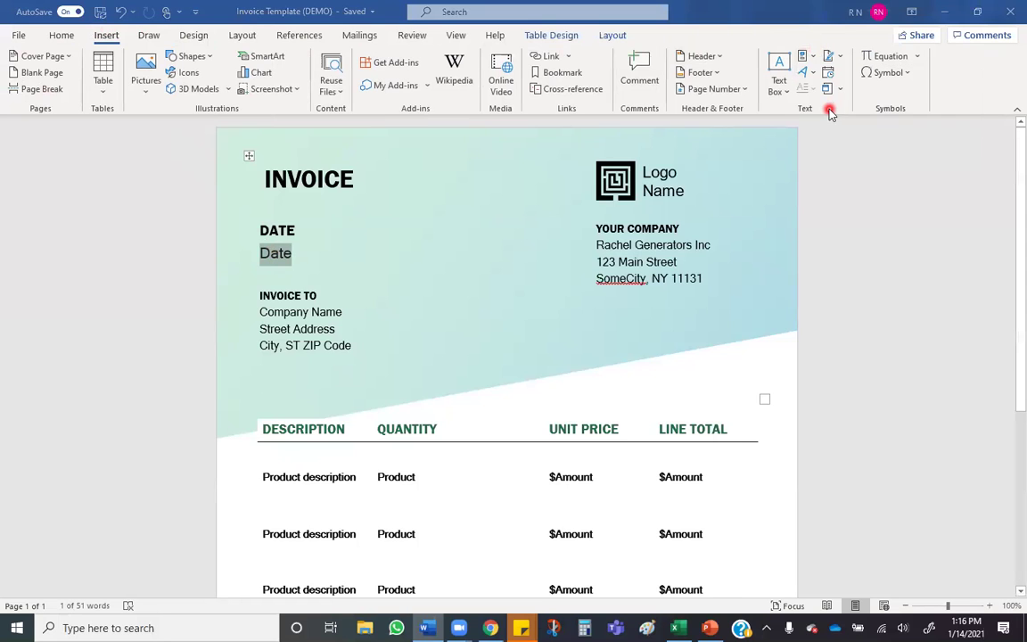
scroll(305, 414, down, 7)
scroll(305, 415, down, 4)
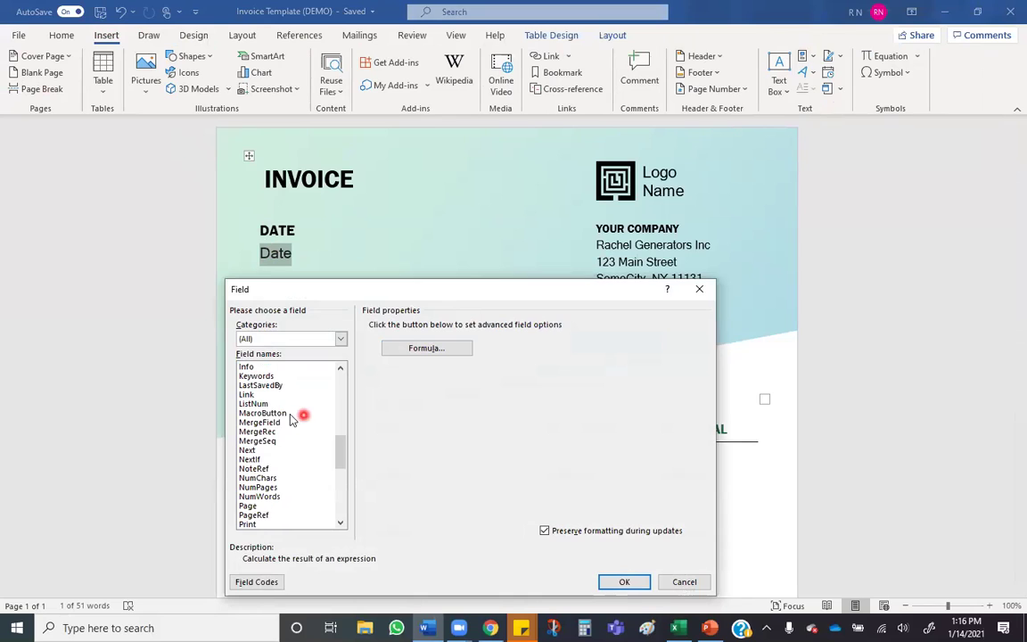
click(295, 422)
click(401, 337)
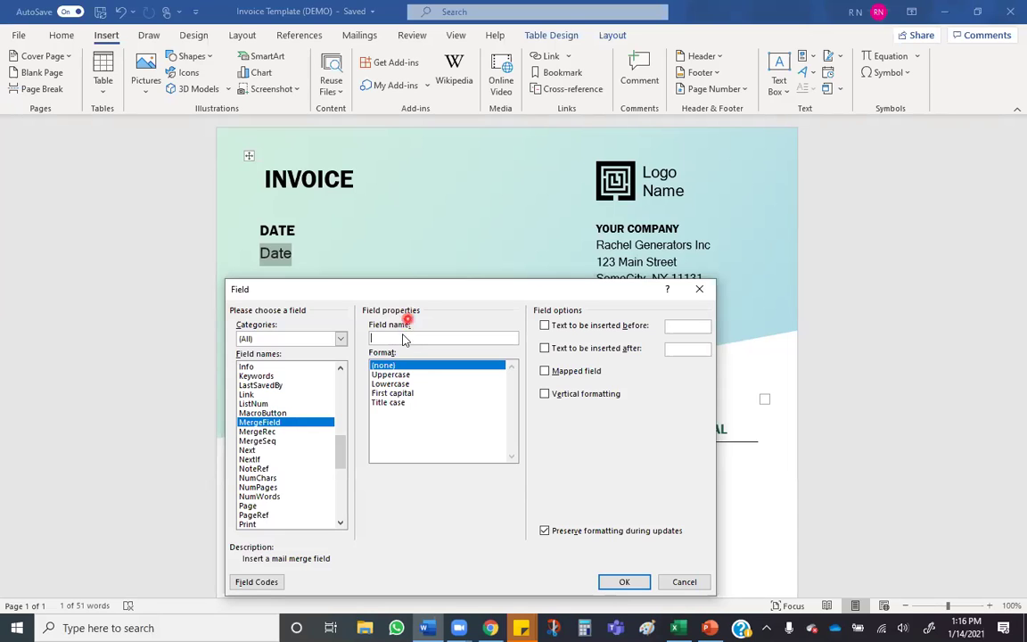
drag(413, 287, 421, 161)
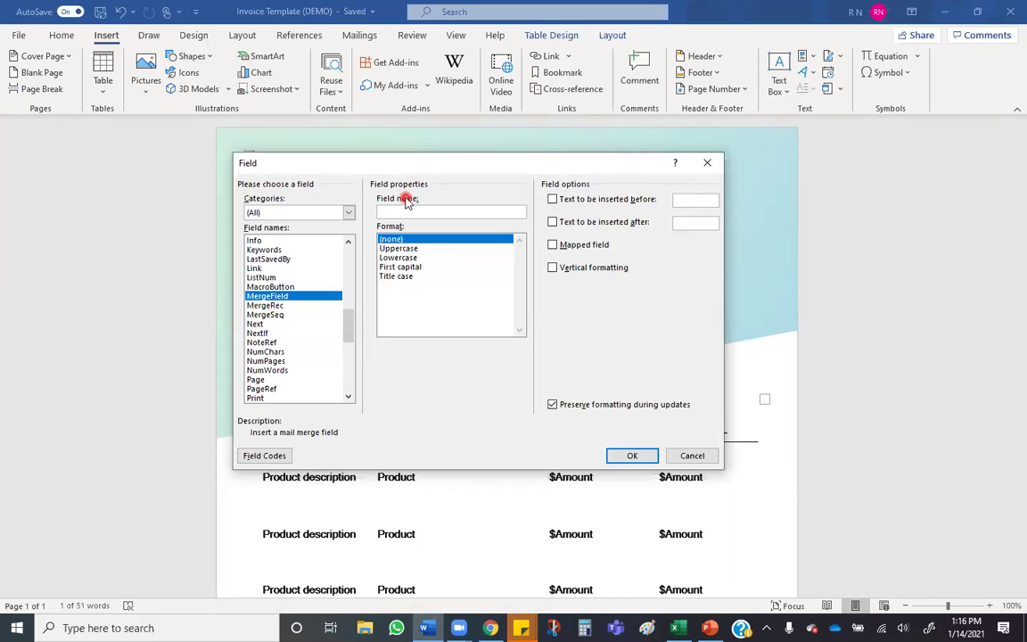
text(Date)
key(Return)
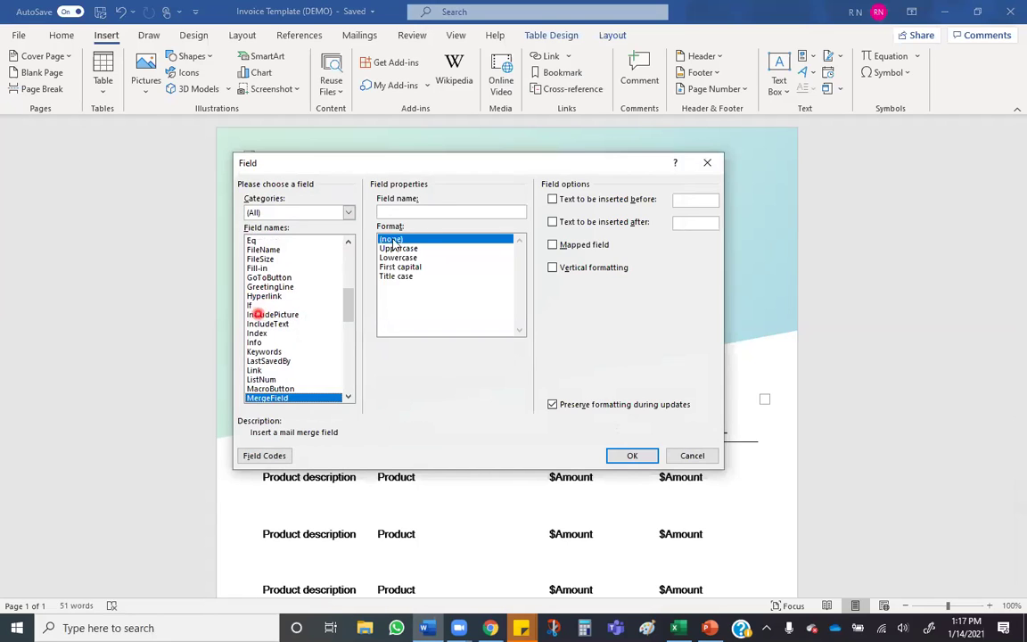
Insert a "CompanyName" merge field under INVOICE TO and delete the leftover Company Name placeholder text
click(422, 211)
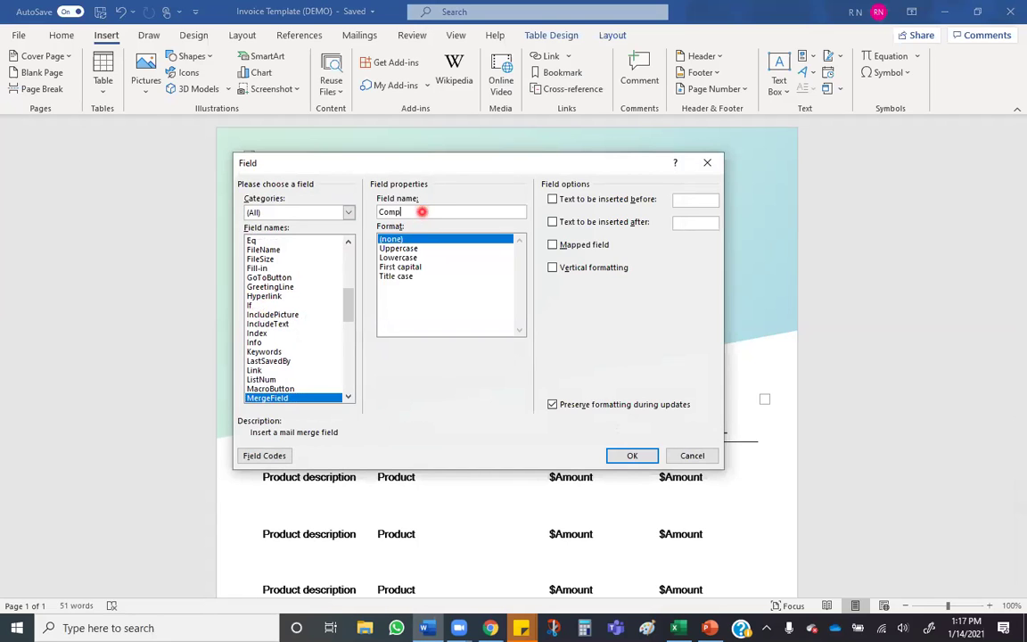
key(Return)
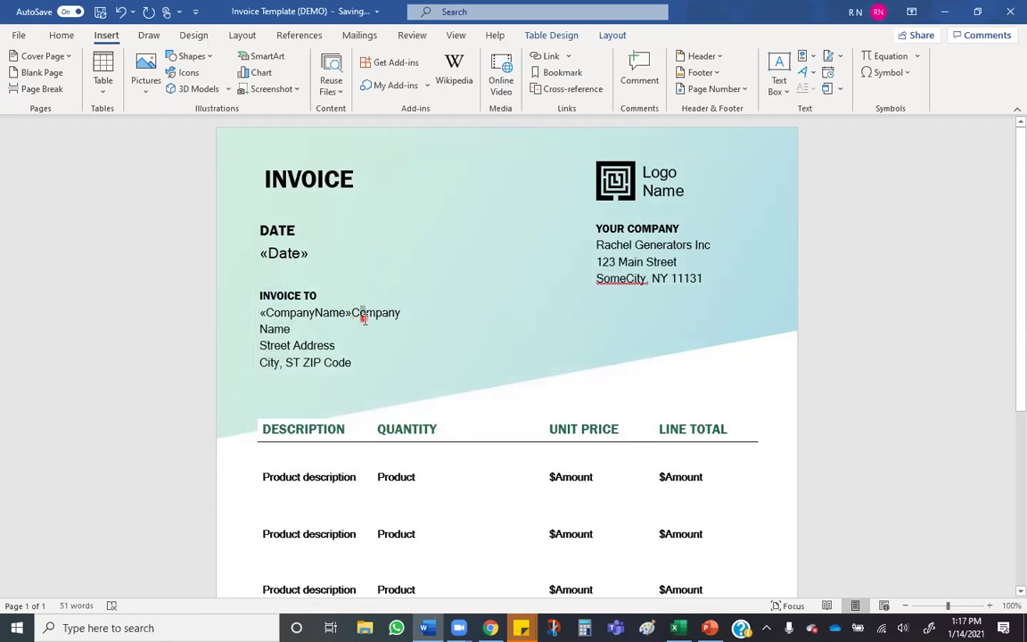
drag(350, 313, 362, 328)
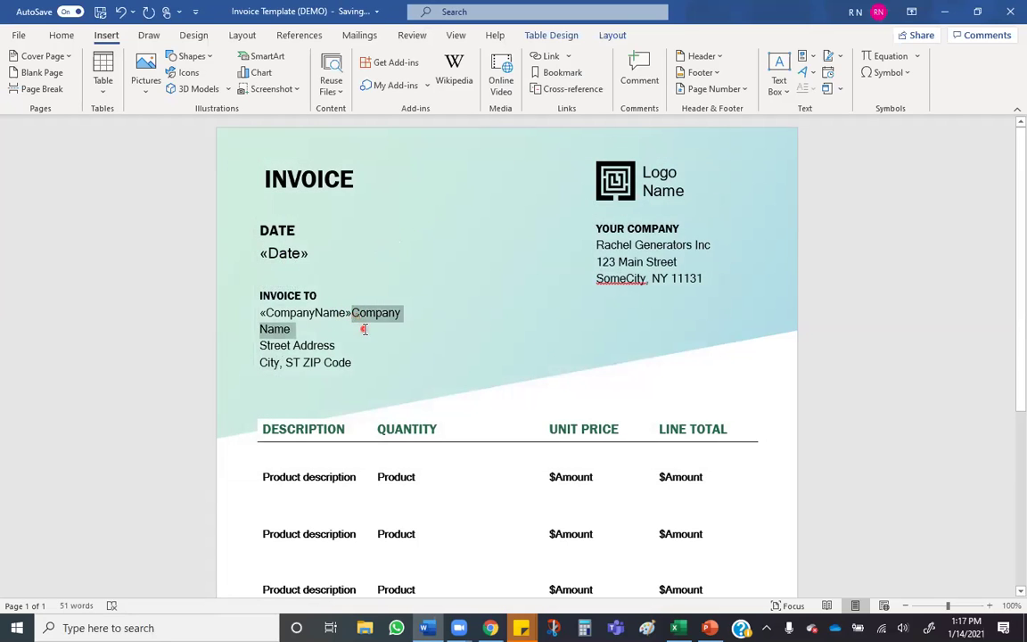
key(Delete)
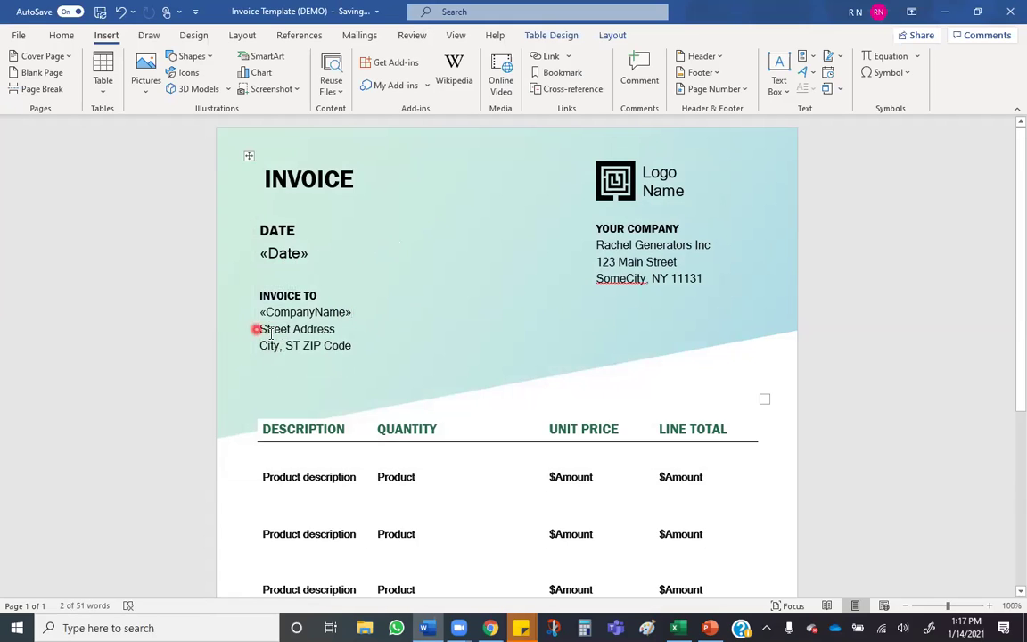
Replace the Street Address placeholder with a merge field named "Street"
drag(262, 328, 410, 324)
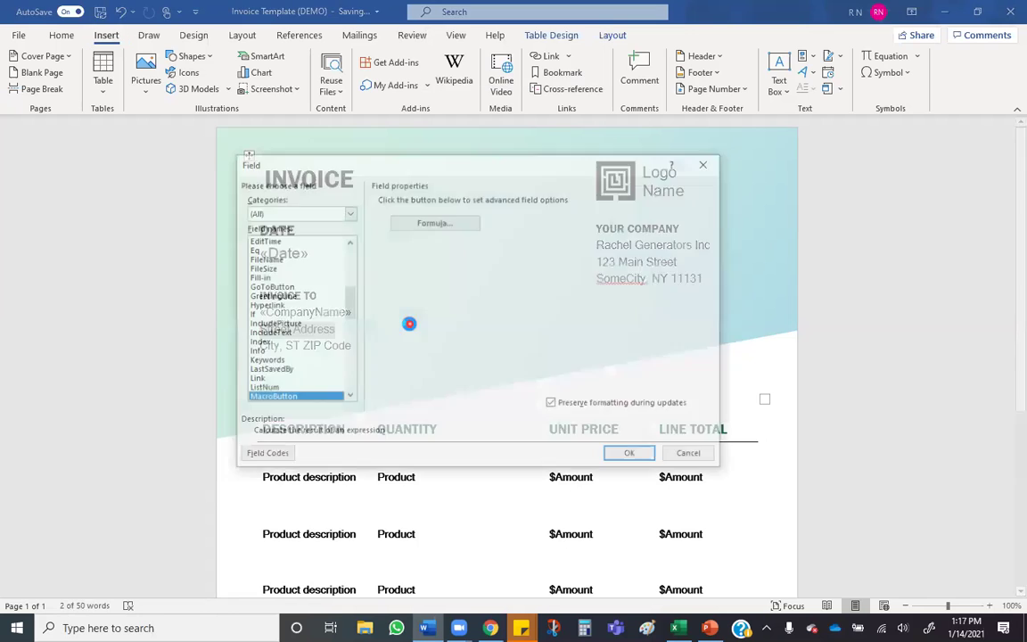
key(alt+n)
key(q)
key(f)
click(429, 211)
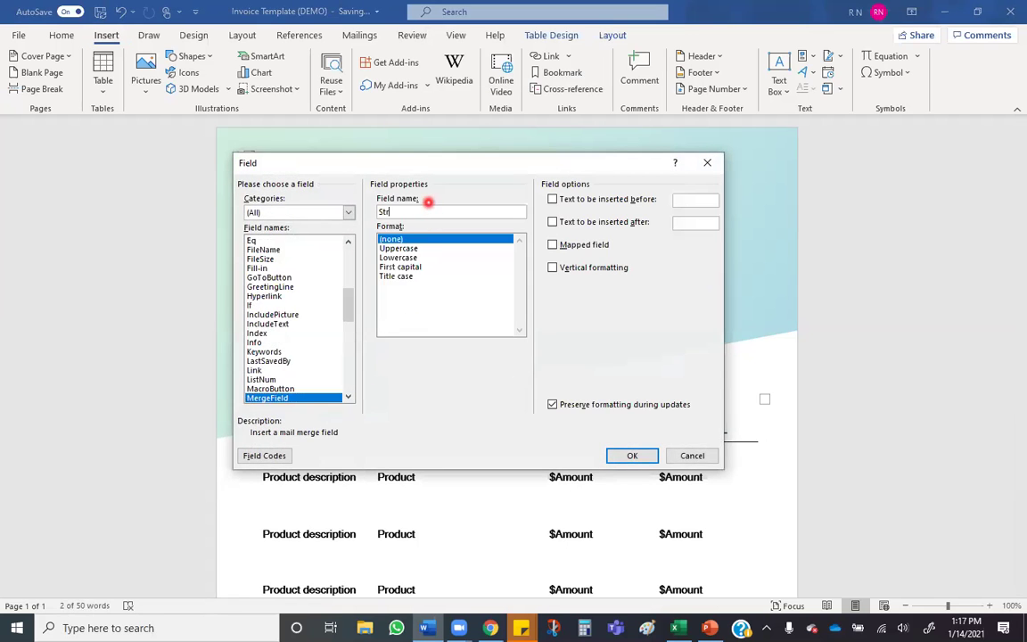
key(Return)
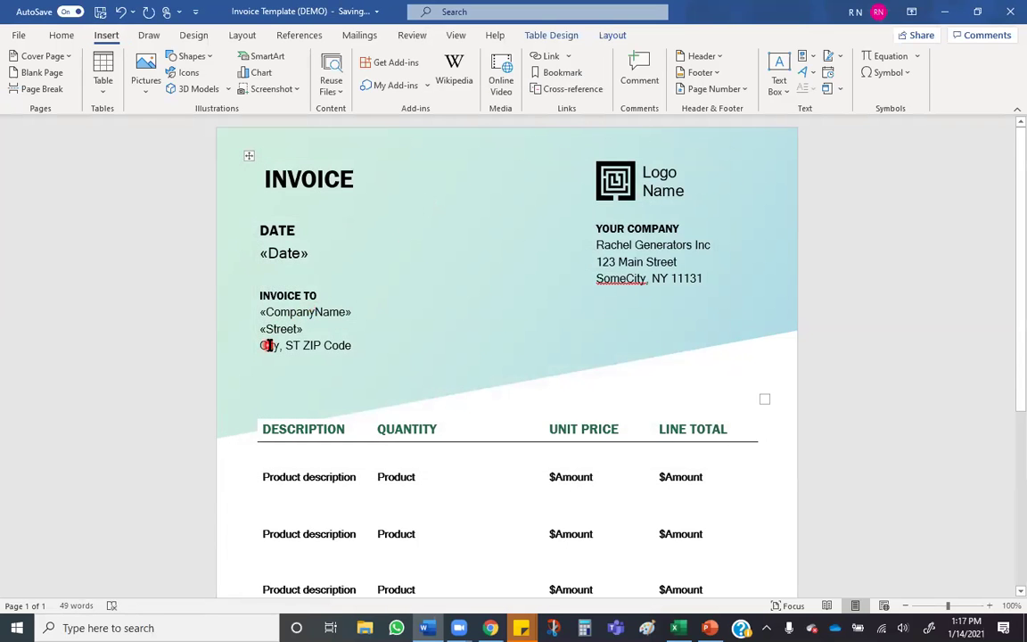
Insert a "City" merge field followed by a comma on a new line below the Street field
key(Return)
key(alt+n)
key(q)
key(f)
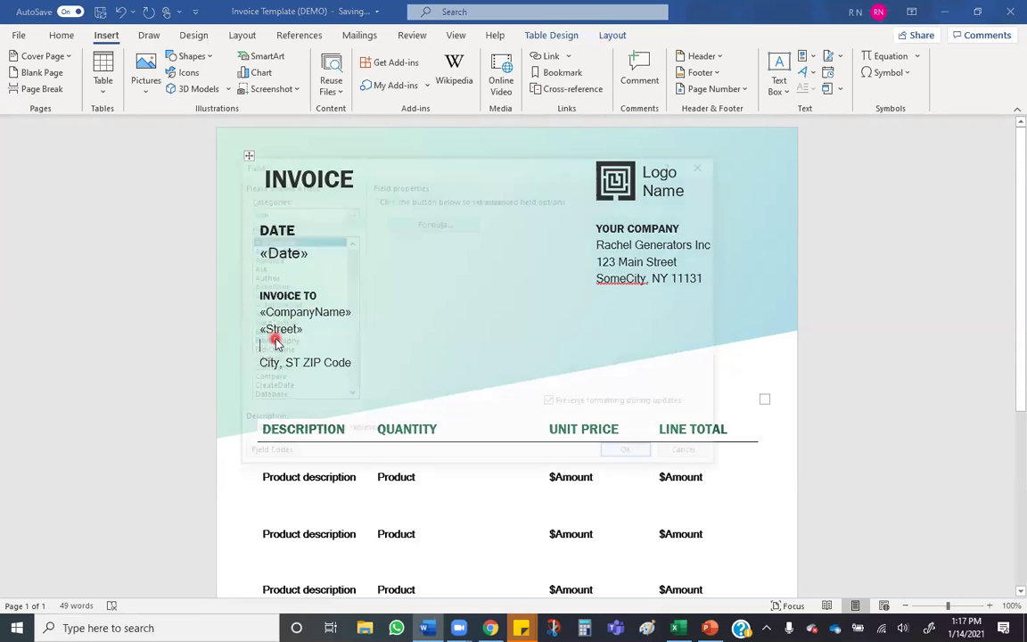
click(419, 214)
text(City)
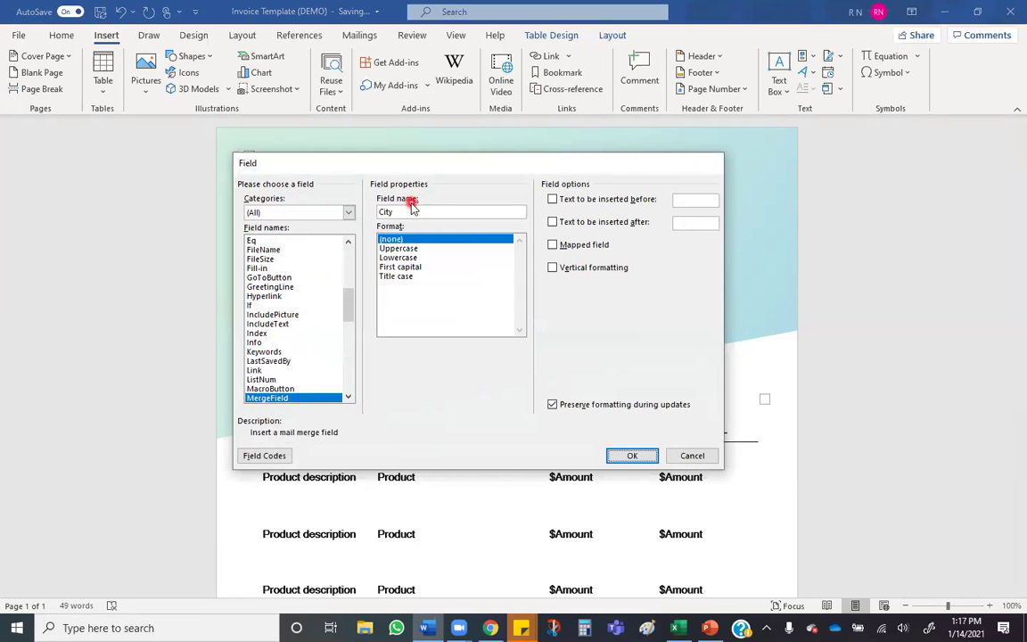
key(Return)
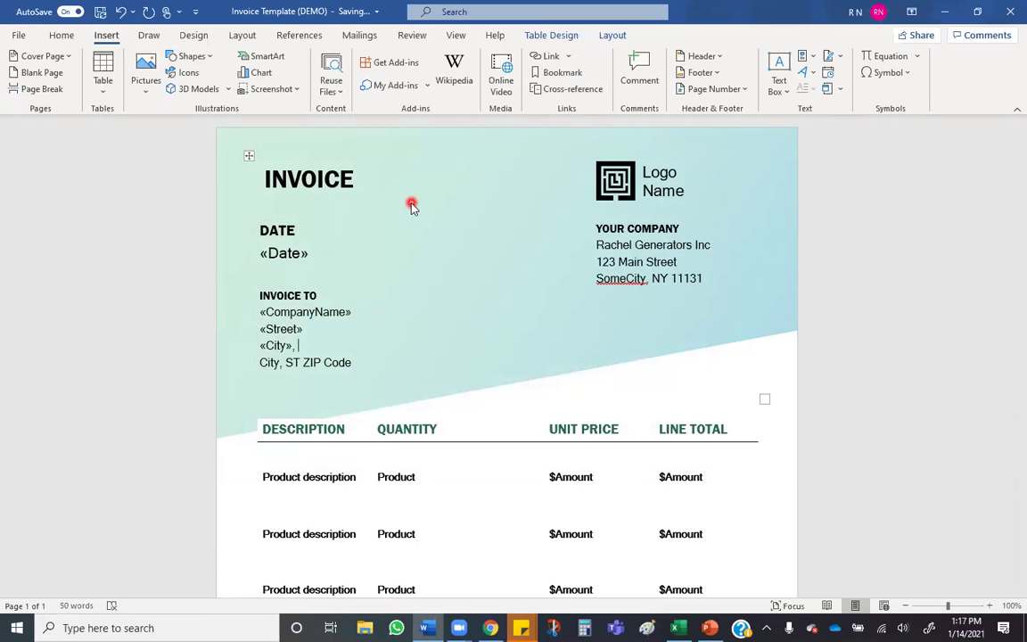
Insert a "State" merge field after the City field and its comma
key(alt+n)
key(q)
key(f)
click(402, 212)
text(State)
key(Return)
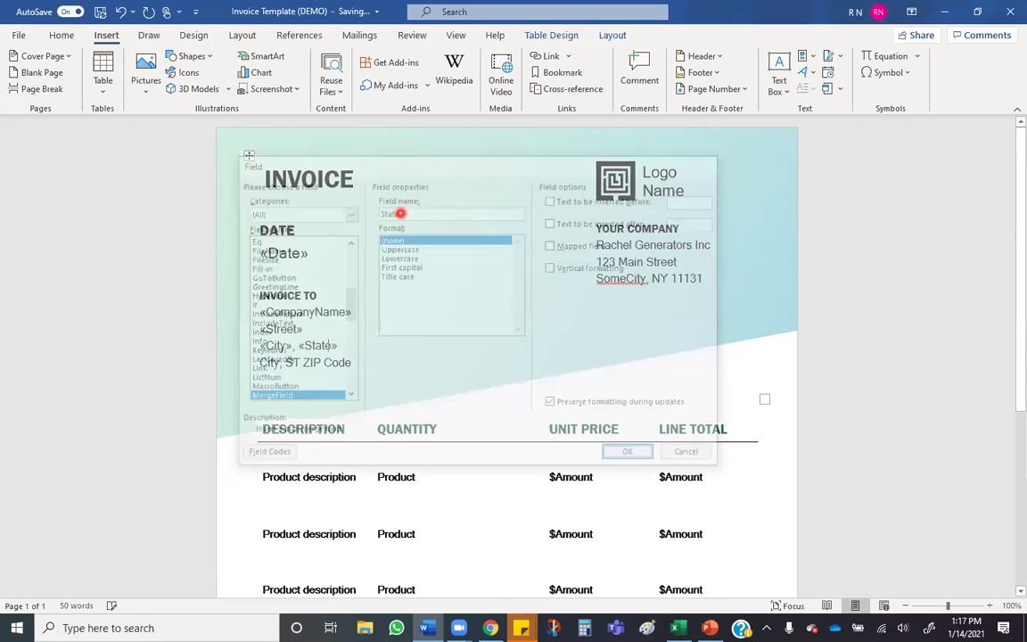
Insert a "ZIp" merge field after the State field and delete the leftover "City, ST ZIP Code" placeholder line
key(alt+i)
key(q)
key(f)
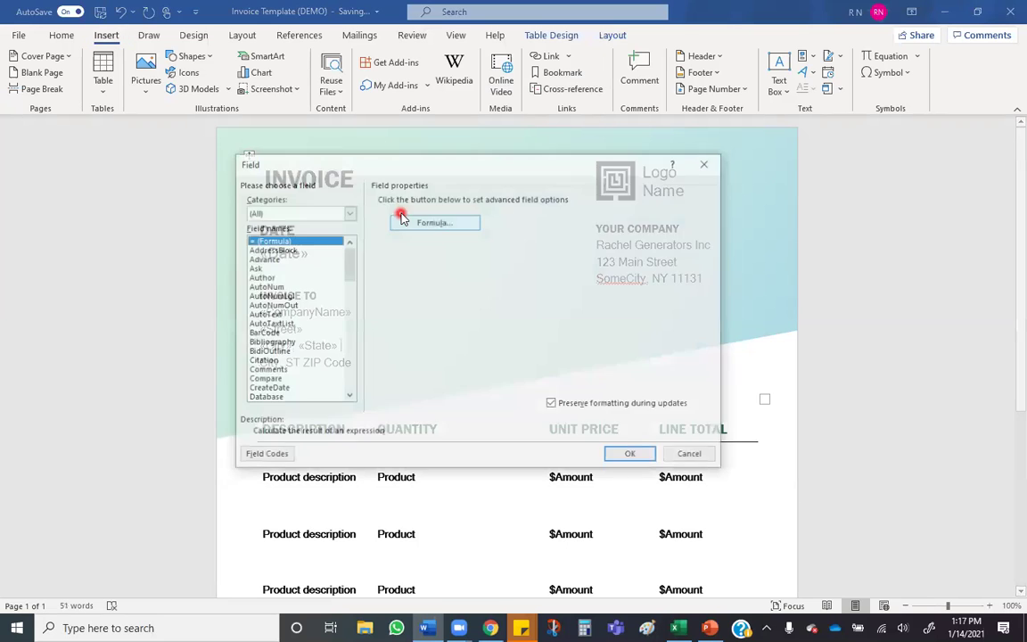
click(397, 211)
text(Zip)
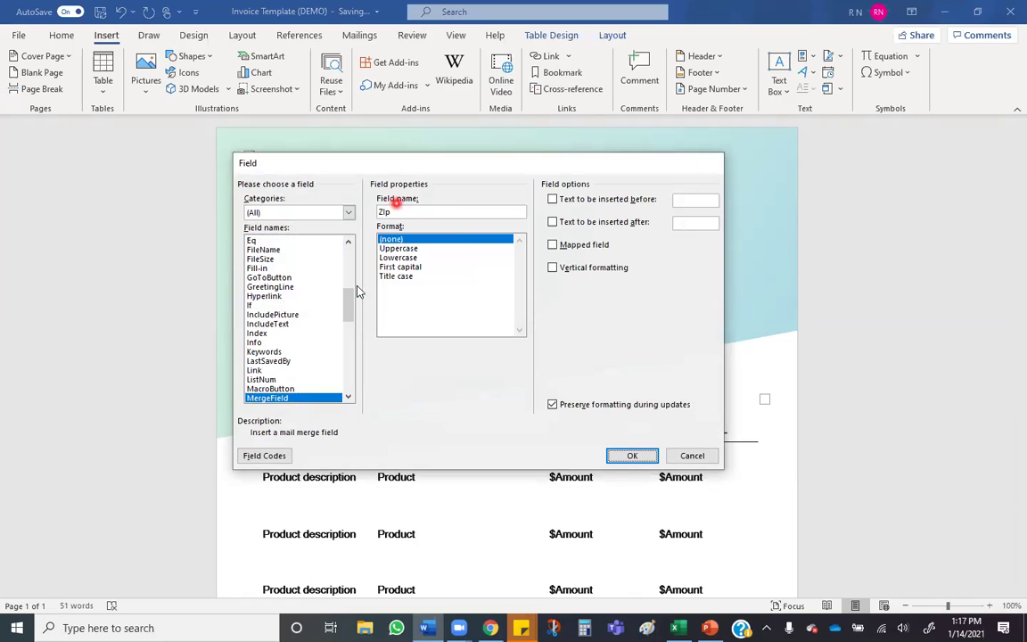
key(Return)
drag(350, 365, 251, 367)
key(Delete)
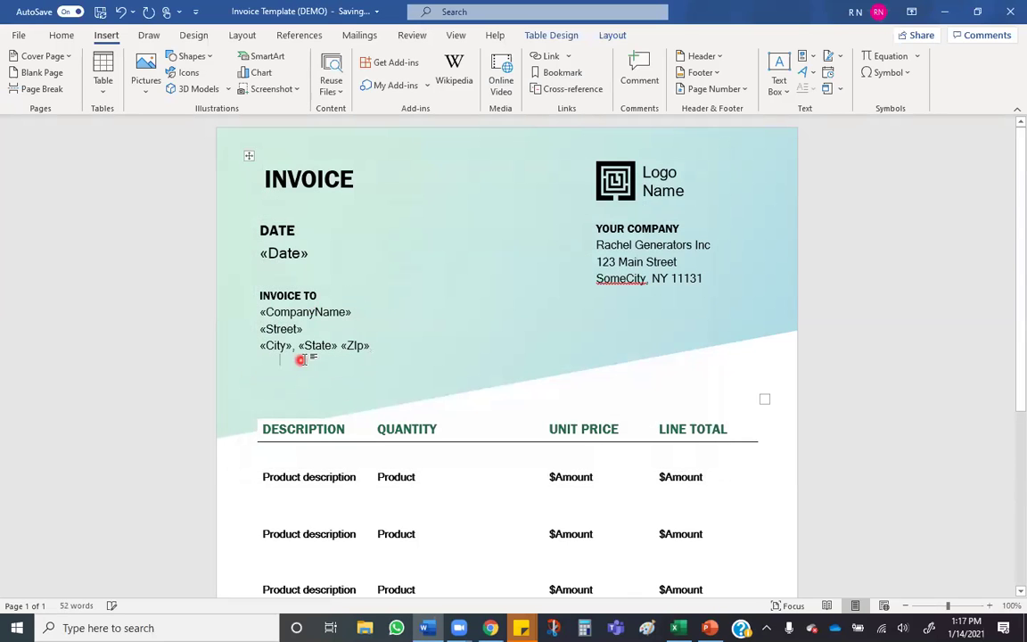
Replace the placeholder logo graphic above YOUR COMPANY with the generator picture
click(622, 187)
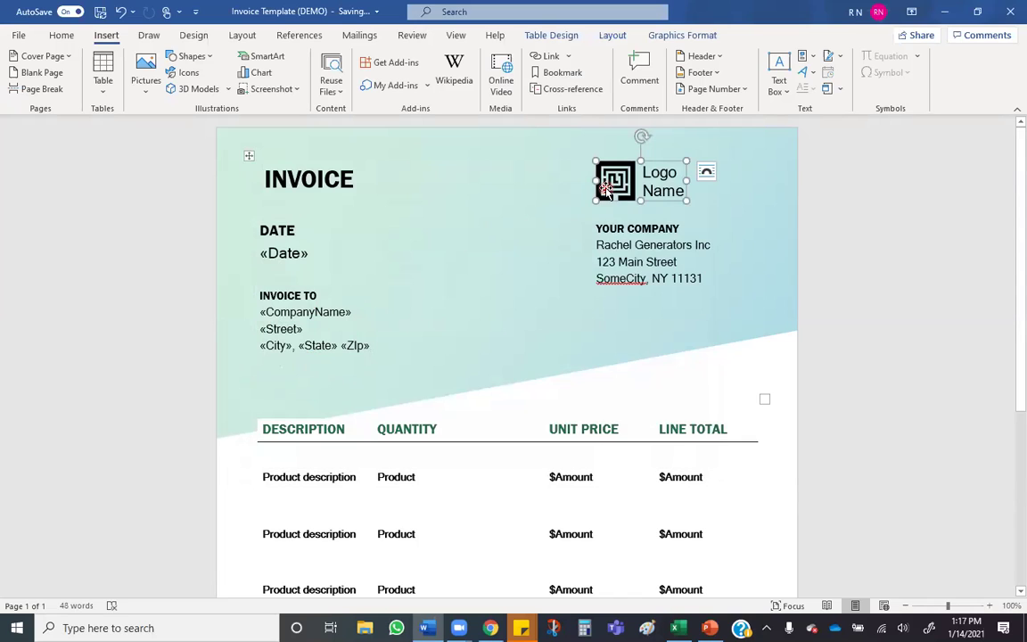
right_click(608, 187)
mouse_move(634, 317)
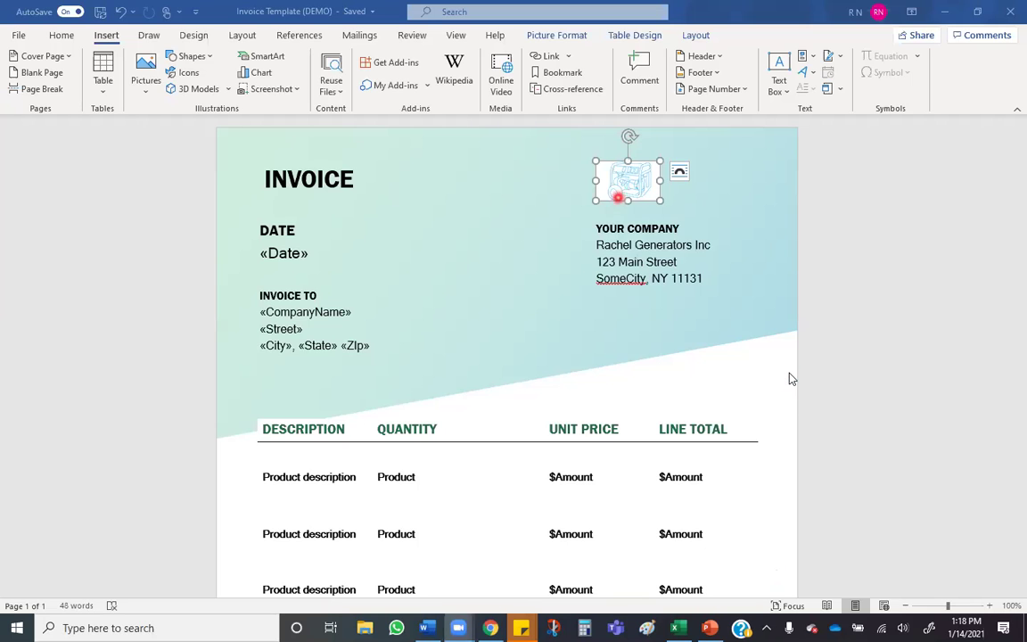
scroll(410, 325, down, 3)
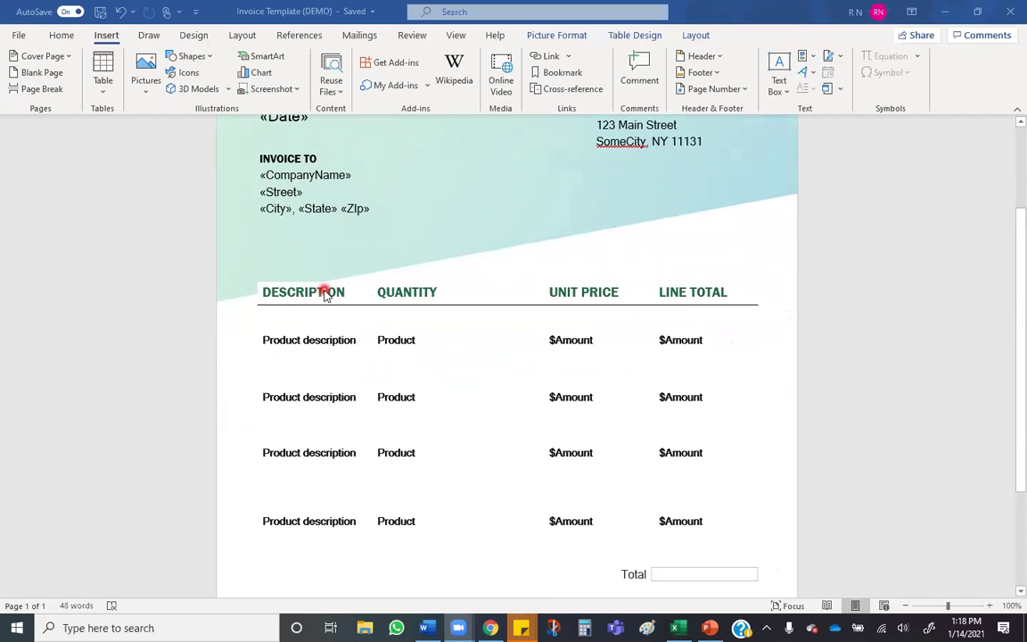
click(266, 341)
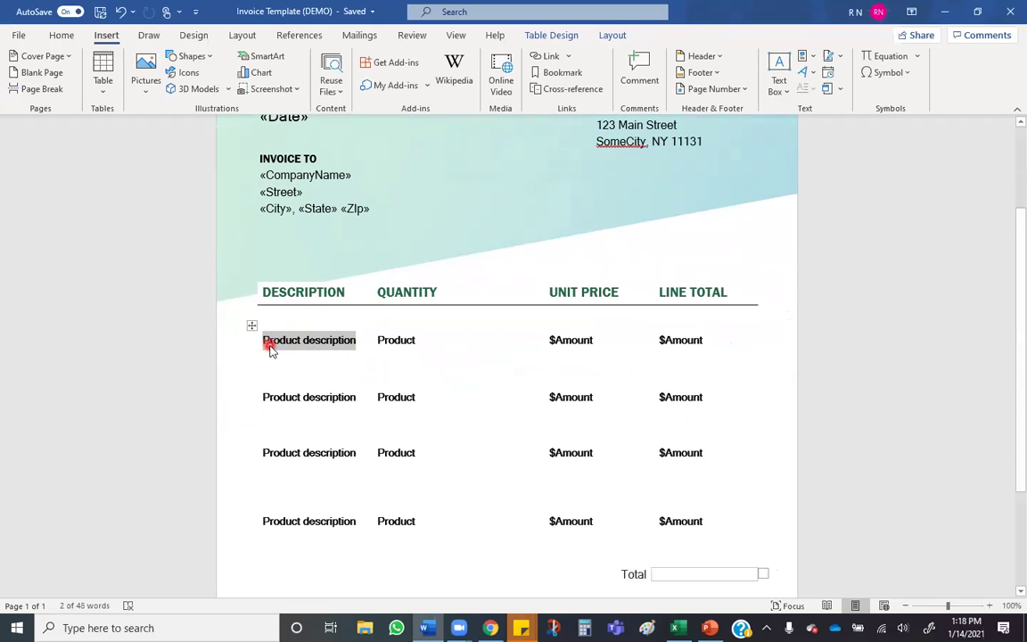
click(273, 350)
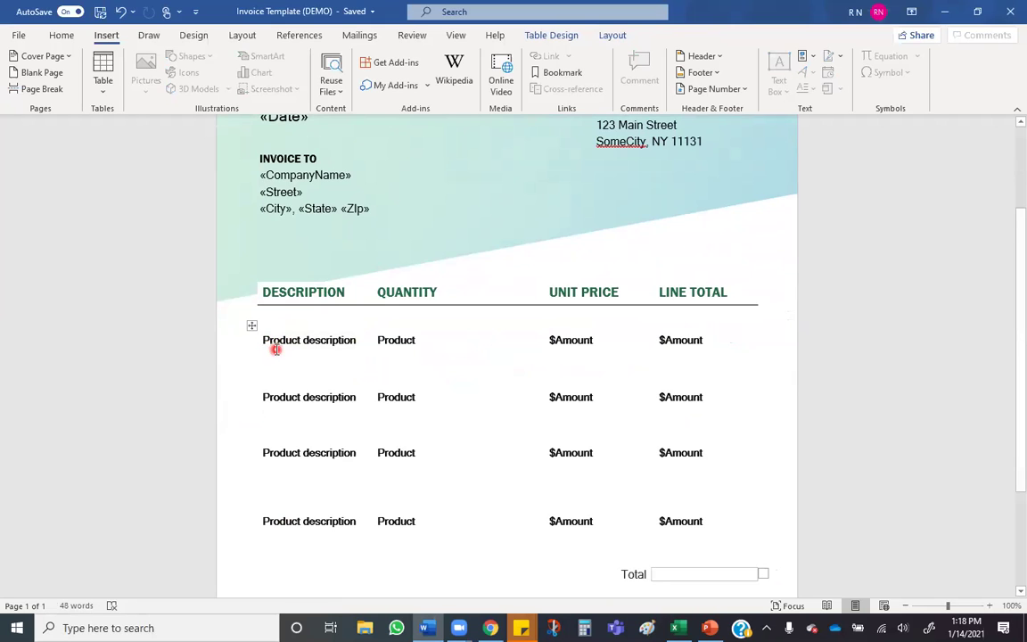
text(as)
key(ctrl+z)
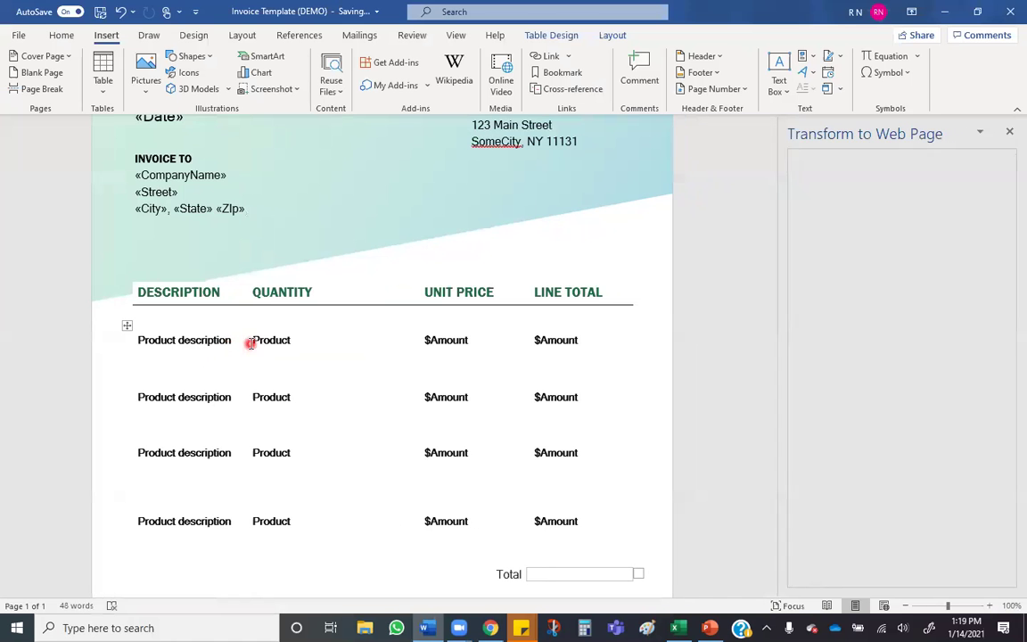
click(1009, 133)
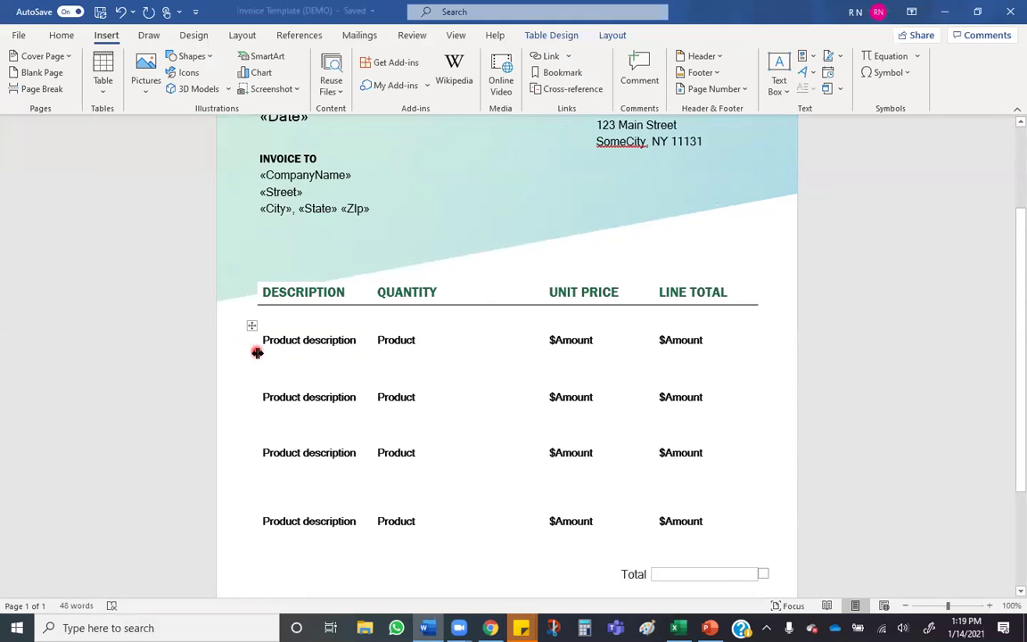
Insert a "TableStart:Items" merge field in front of the first row's product description placeholder
text(mm)
key(ctrl+z)
key(alt+n)
key(q)
key(f)
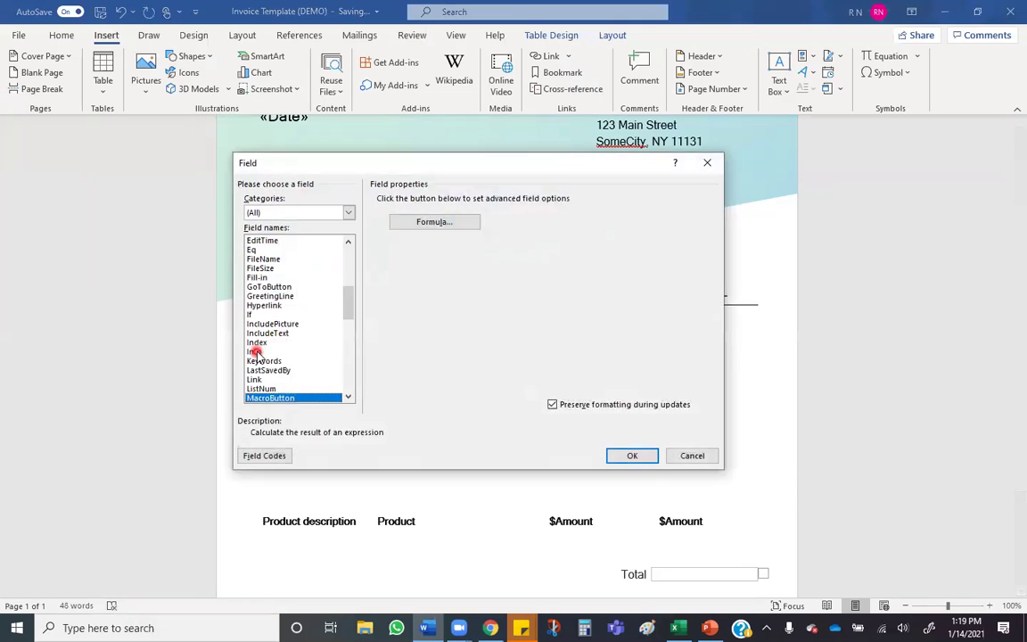
click(408, 213)
text(TableSt)
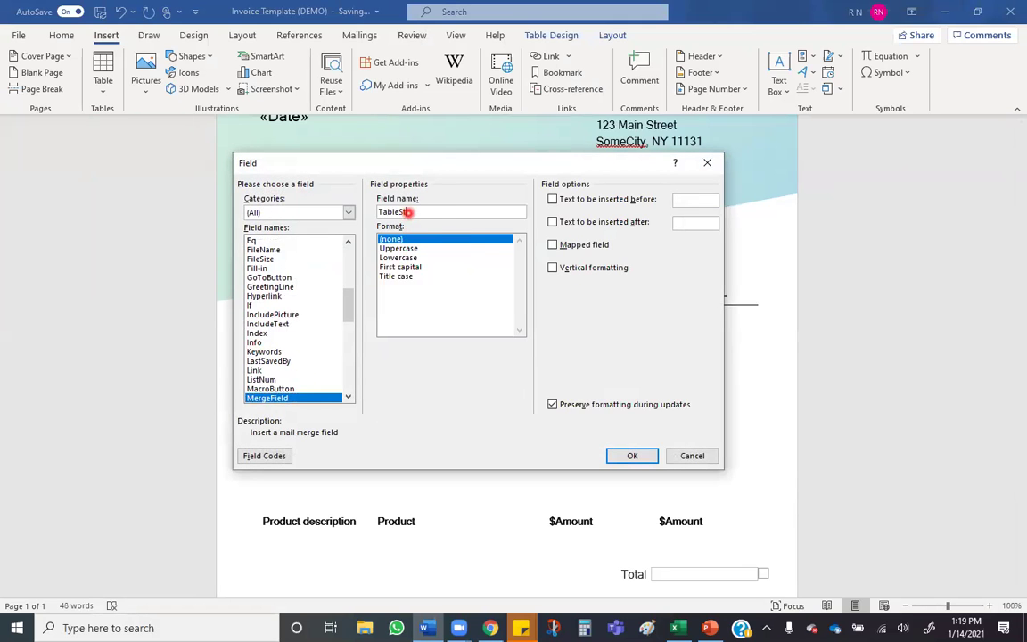
text(art:Items)
key(Return)
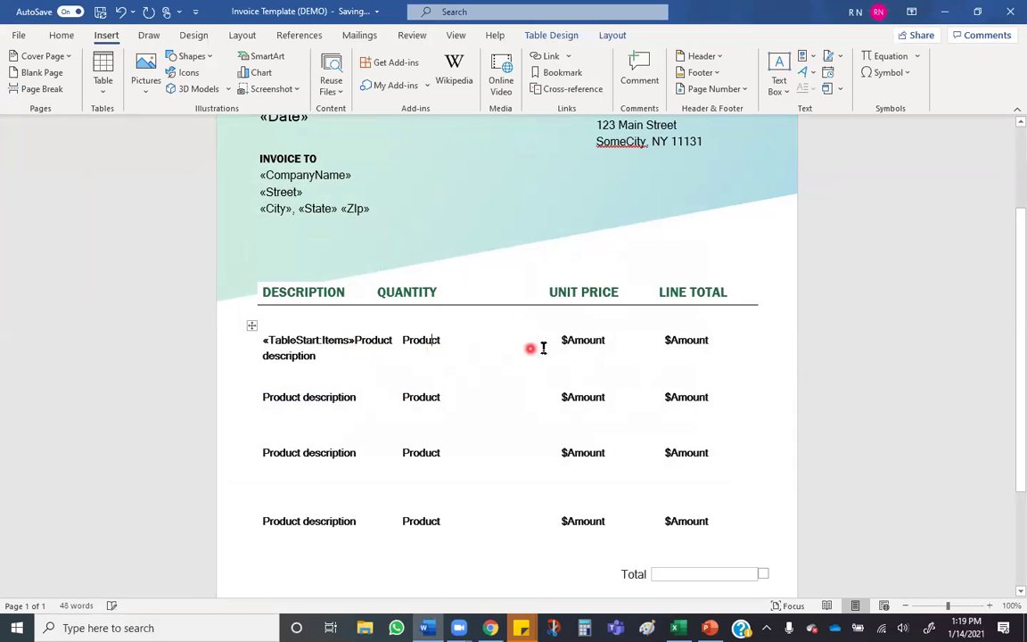
Replace the first row's product description placeholder after the TableStart field with a merge field named "ProName"
click(687, 345)
drag(369, 354, 360, 342)
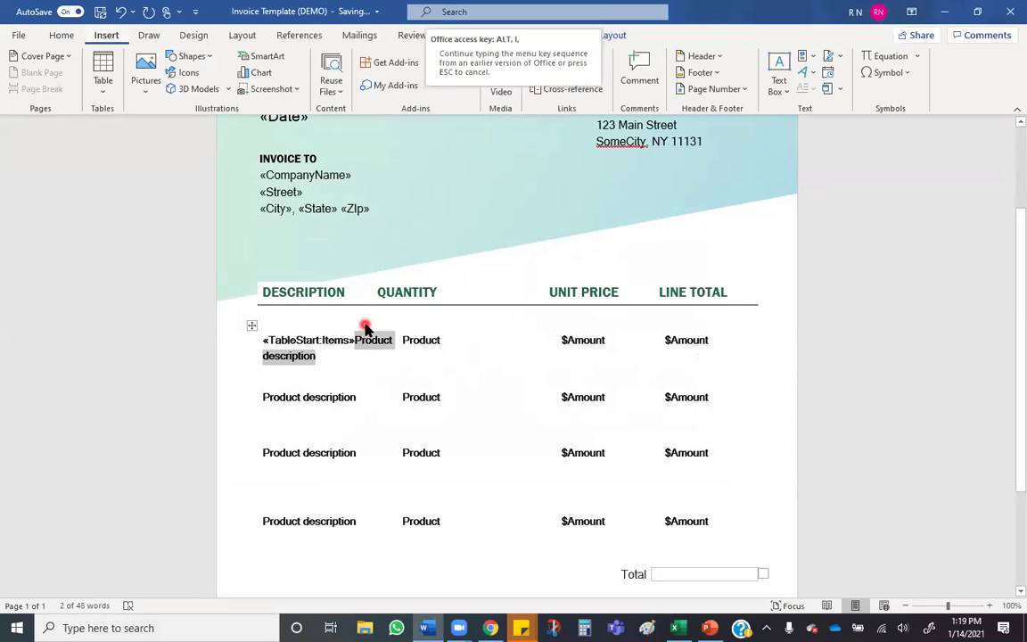
key(alt+n)
key(q)
key(f)
click(496, 212)
text(ProNam)
key(Return)
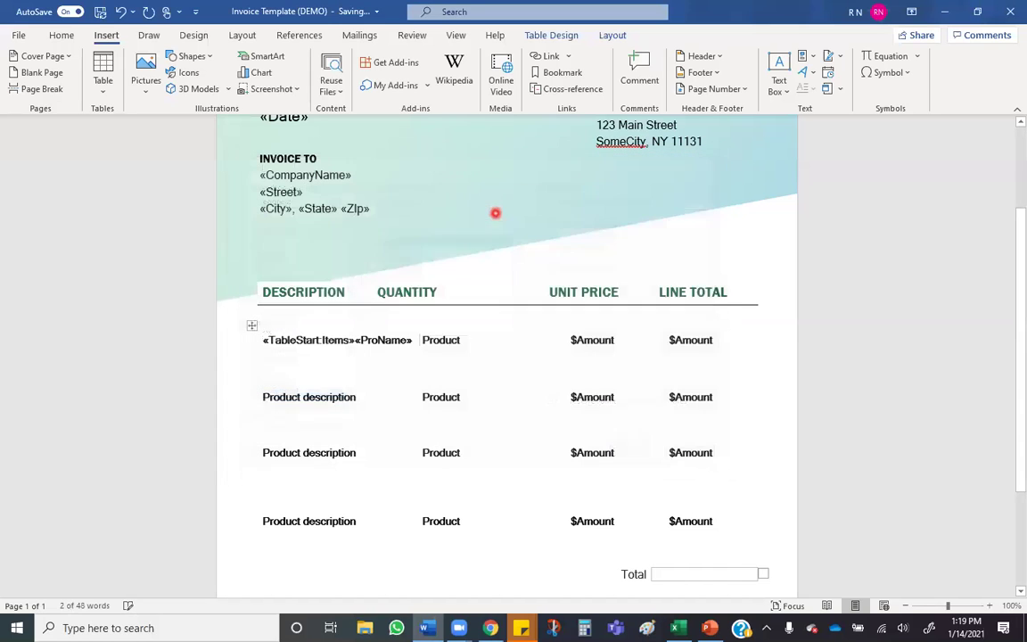
Replace the first row's "Product" placeholder in the Quantity column with a merge field named "Quantity"
double_click(452, 345)
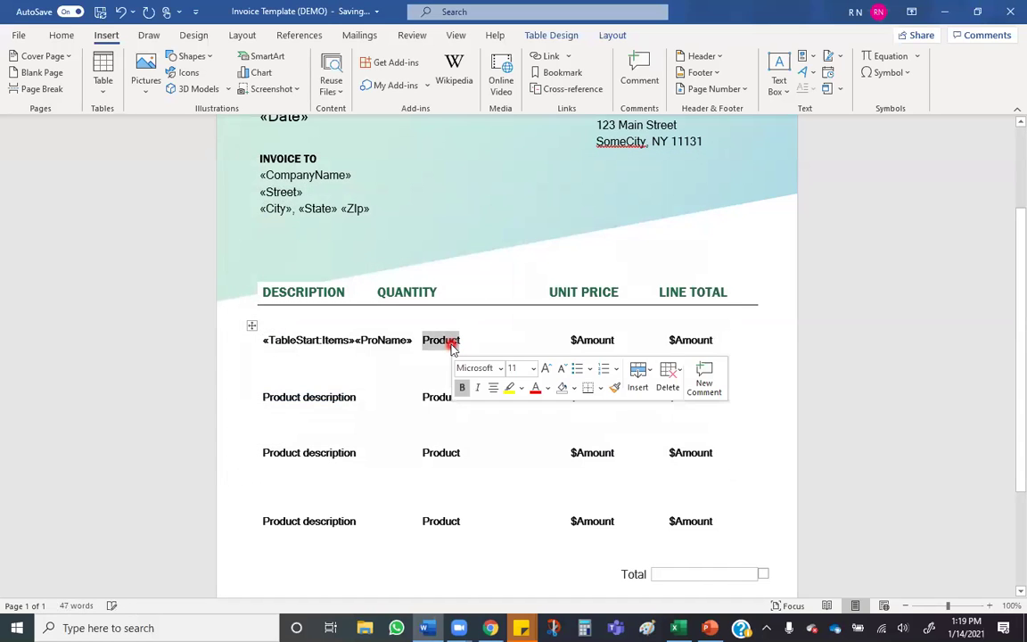
key(alt+i)
key(f)
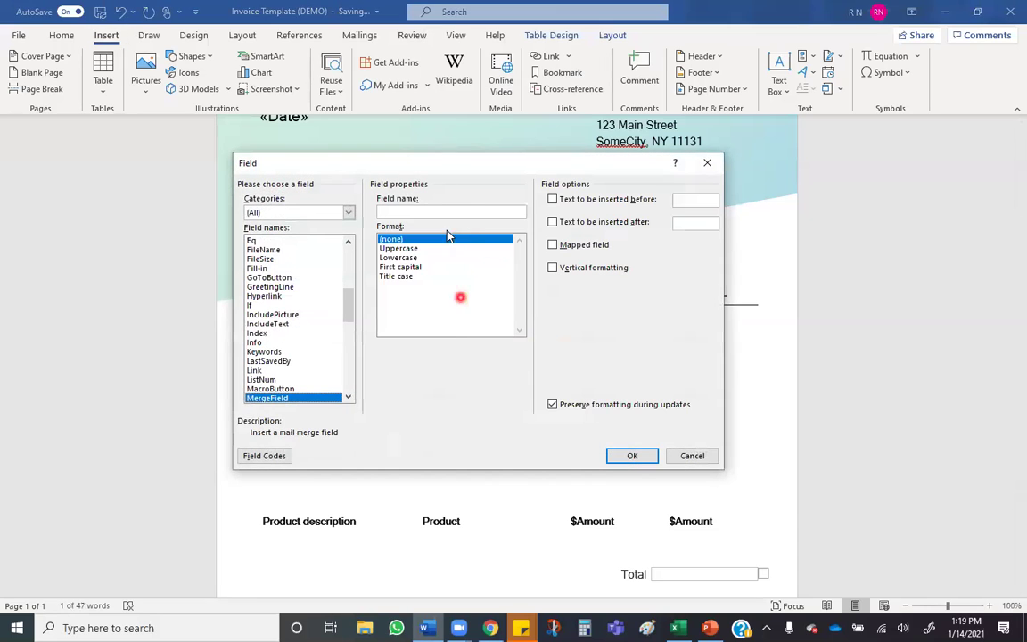
key(q)
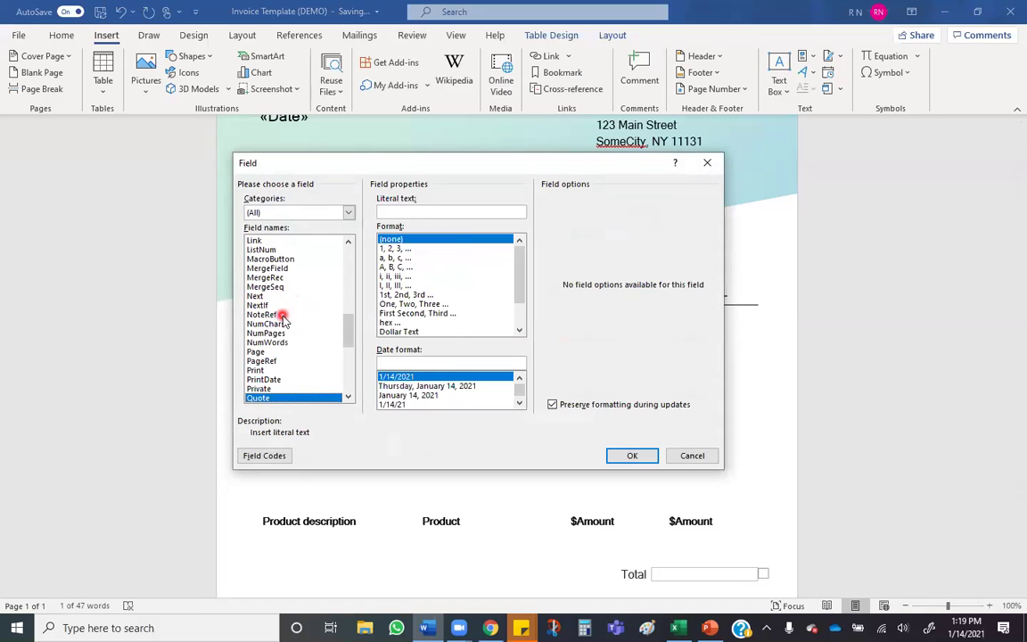
click(267, 267)
click(392, 212)
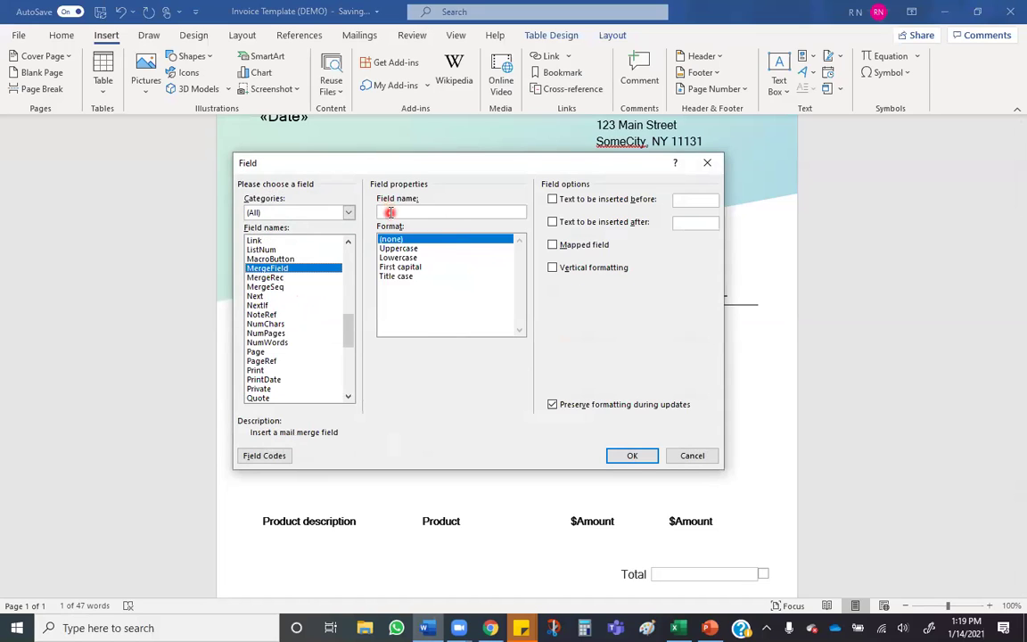
text(Quo)
text(ntity)
key(Return)
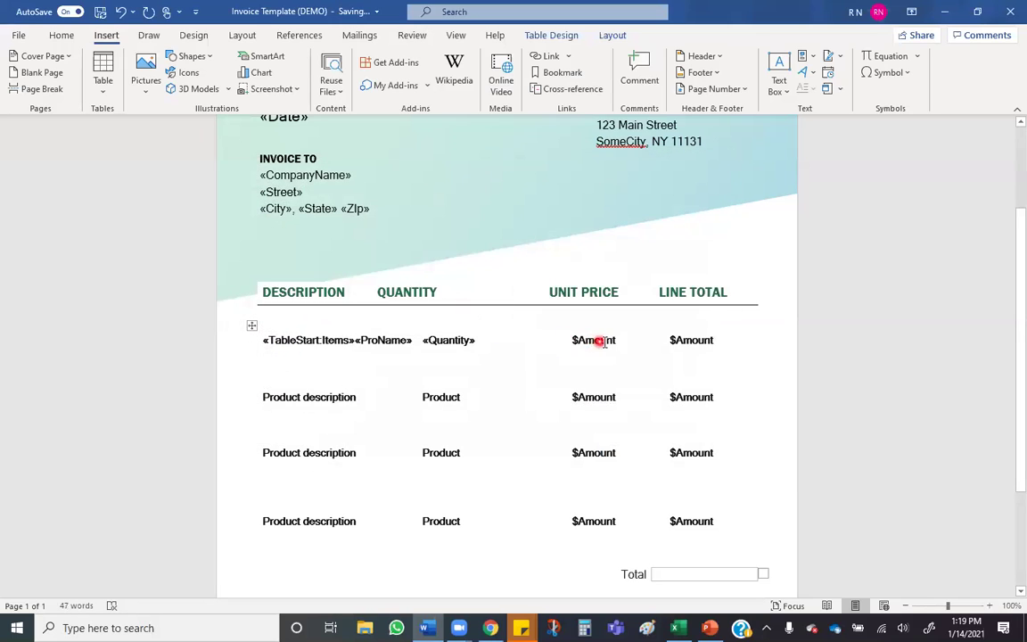
Replace the first row's "$Amount" placeholder under Unit Price with a merge field named "Price"
drag(614, 341, 570, 340)
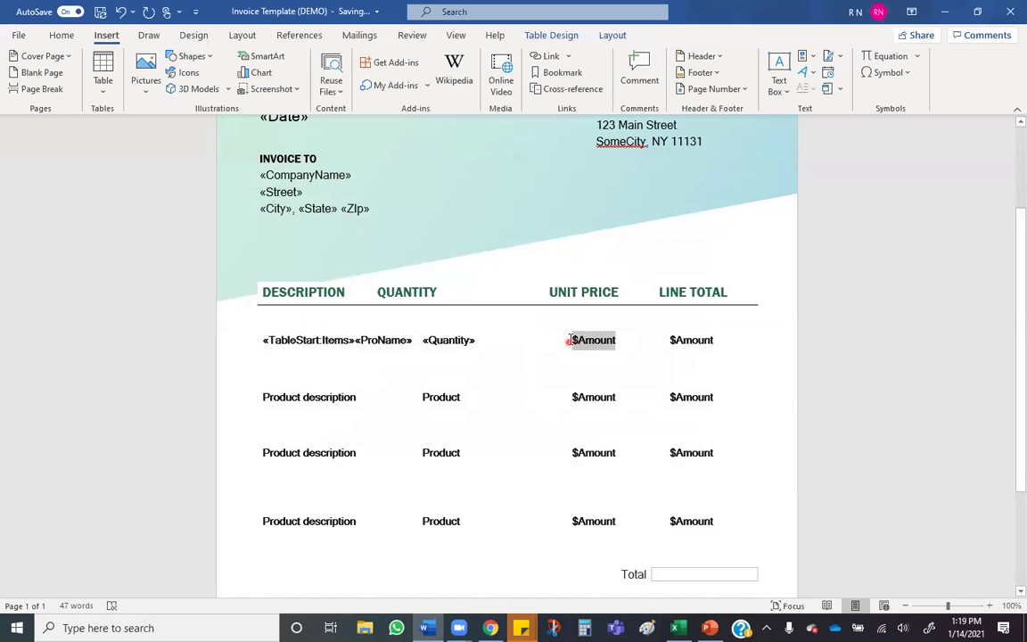
key(alt+n)
key(q)
key(f)
click(436, 209)
text(Price)
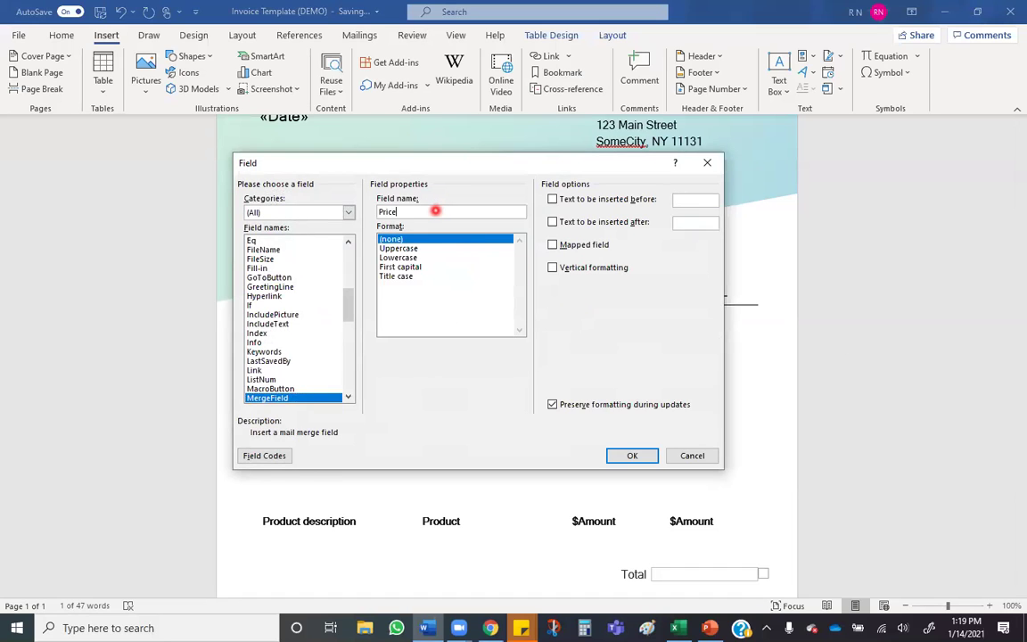
key(Return)
Replace the first row's "$Amount" placeholder under Line Total with a merge field named "Cost"
drag(713, 339, 669, 340)
key(alt+i)
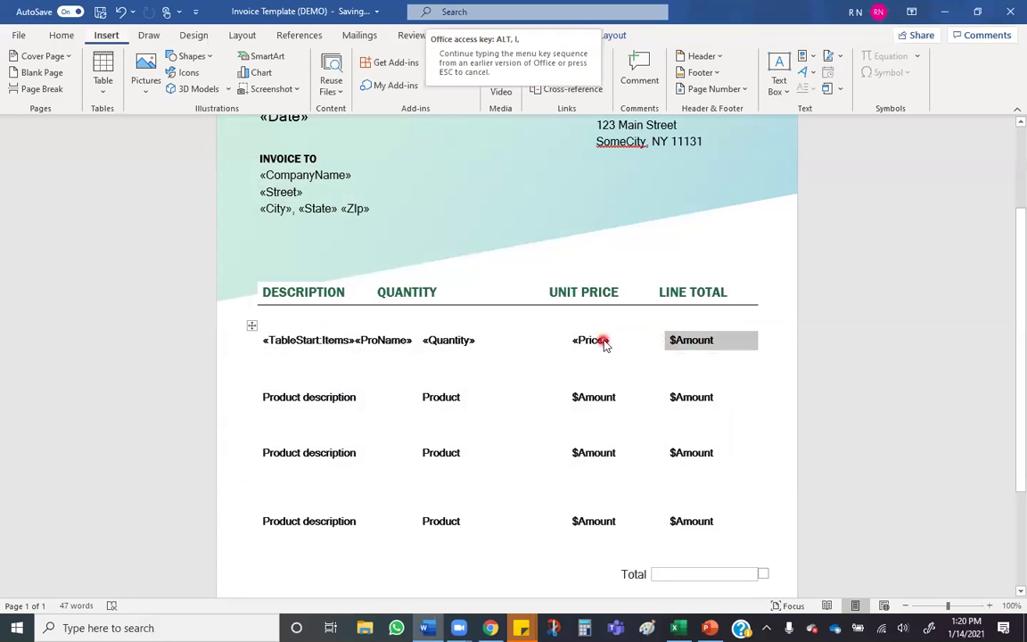
key(BackSpace)
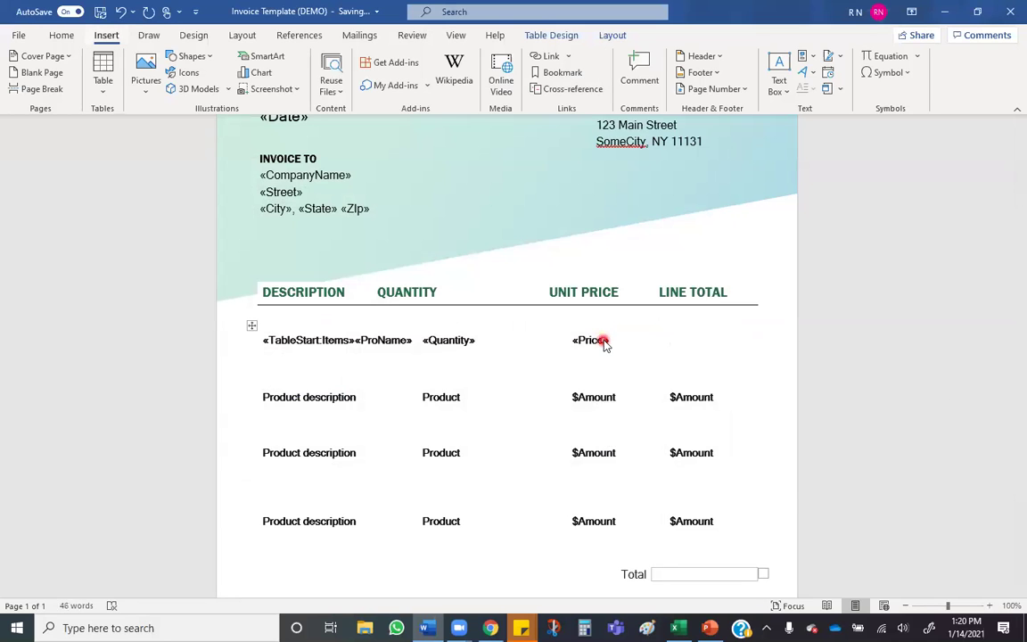
key(alt+i)
key(f)
click(496, 214)
text(Cost)
key(Return)
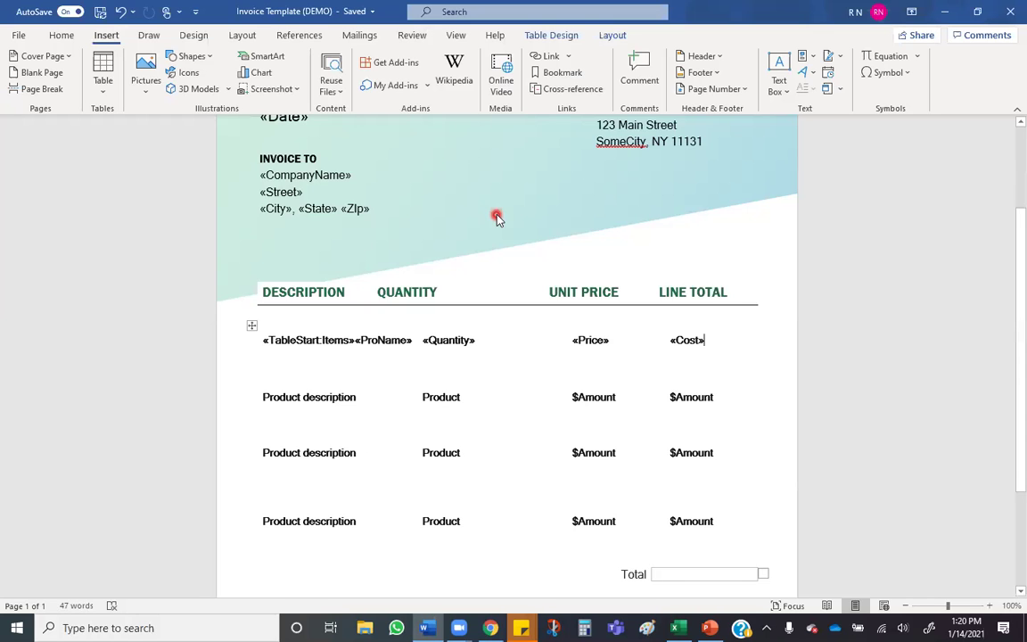
Insert a merge field named "TableEnd" directly after the Cost field in the first item row
key(alt+n)
key(q)
key(f)
click(497, 215)
text(Table)
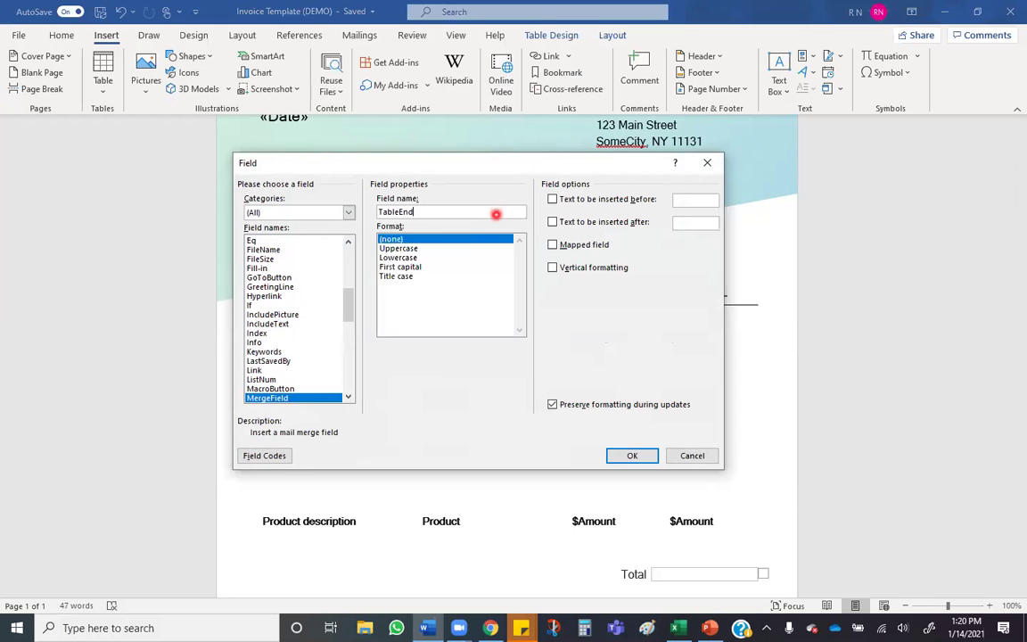
text(End)
key(Return)
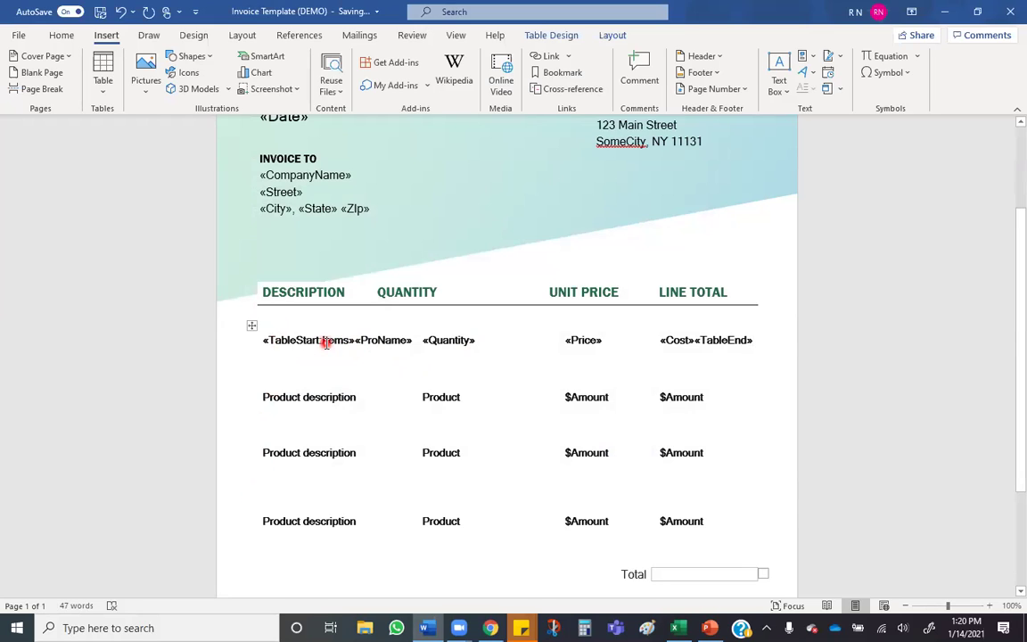
click(381, 343)
click(431, 340)
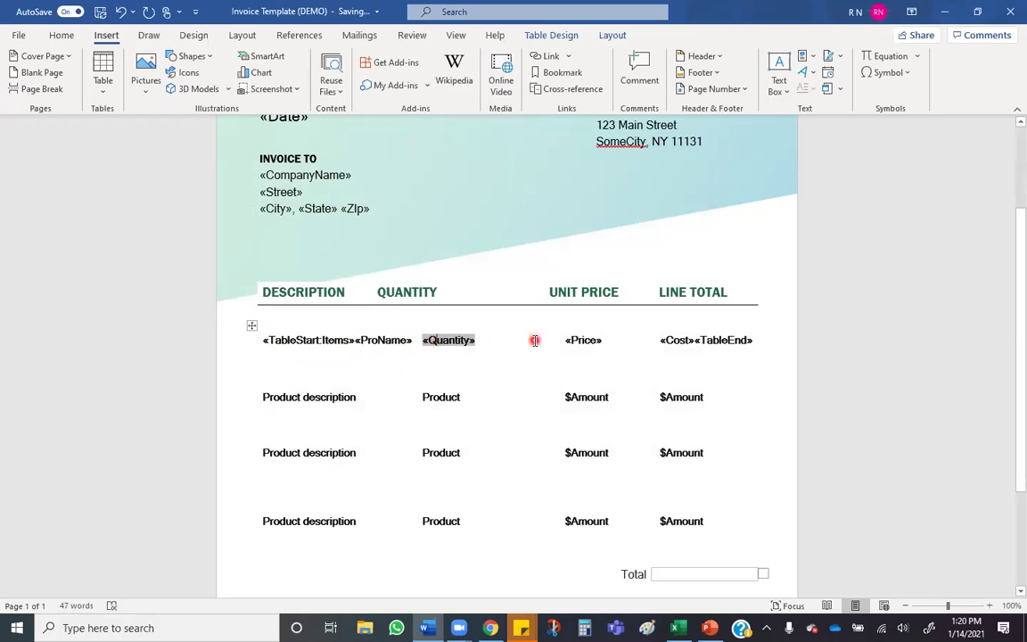
click(590, 339)
click(675, 341)
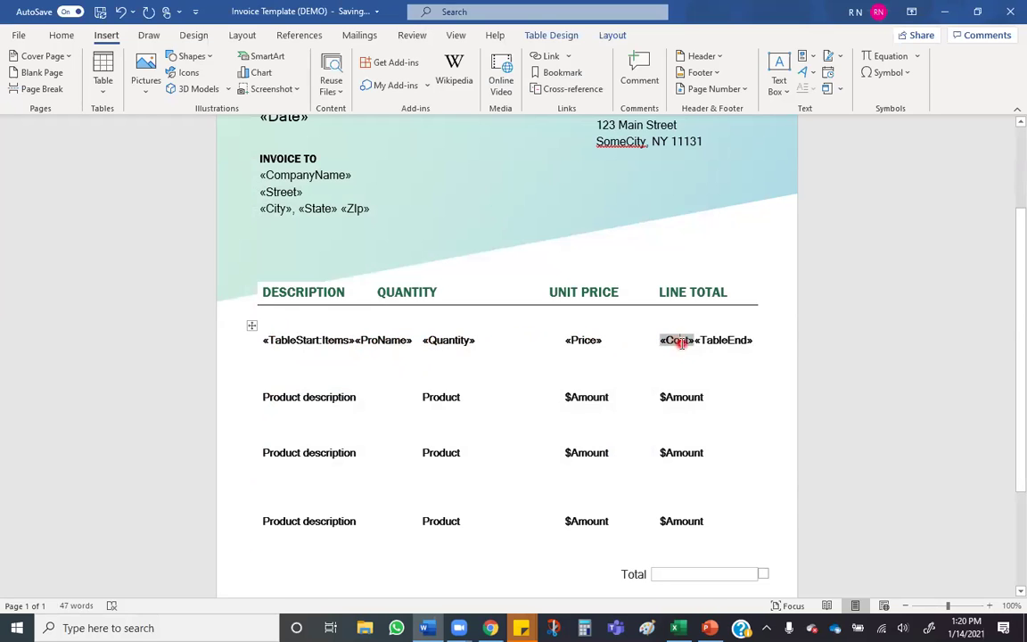
Delete the three leftover placeholder product rows below the merge-field row as entire rows
scroll(711, 408, down, 1)
double_click(709, 487)
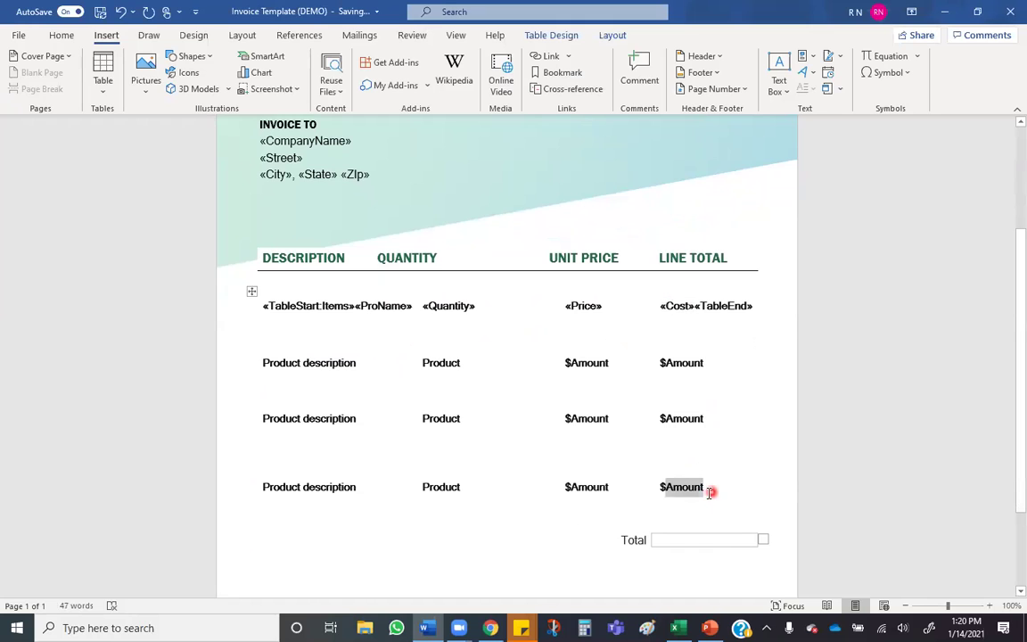
mouse_move(261, 362)
mouse_down()
mouse_move(344, 378)
mouse_move(692, 490)
mouse_up()
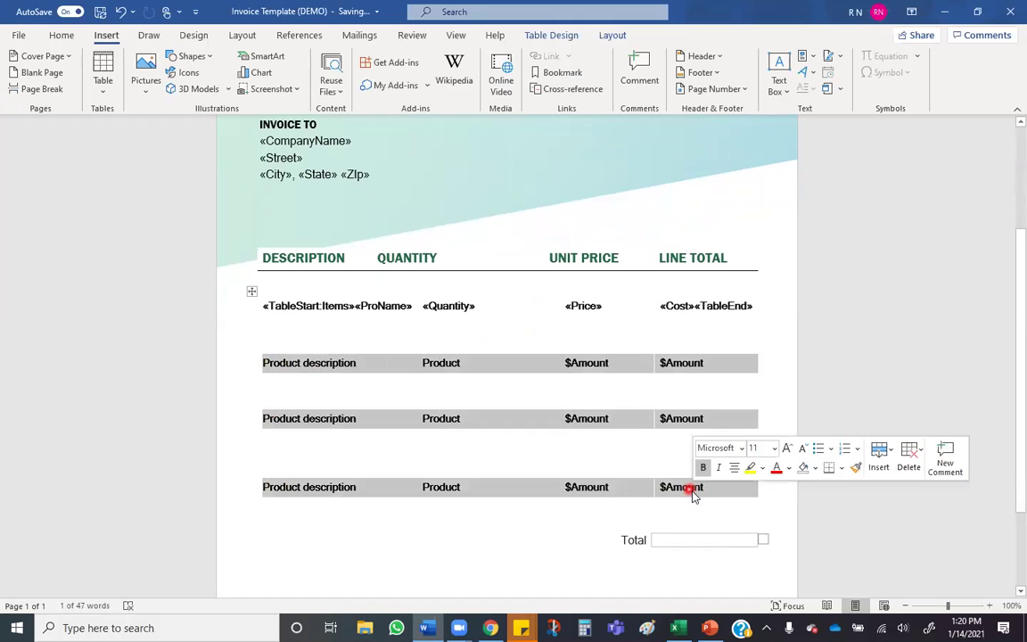
right_click(687, 489)
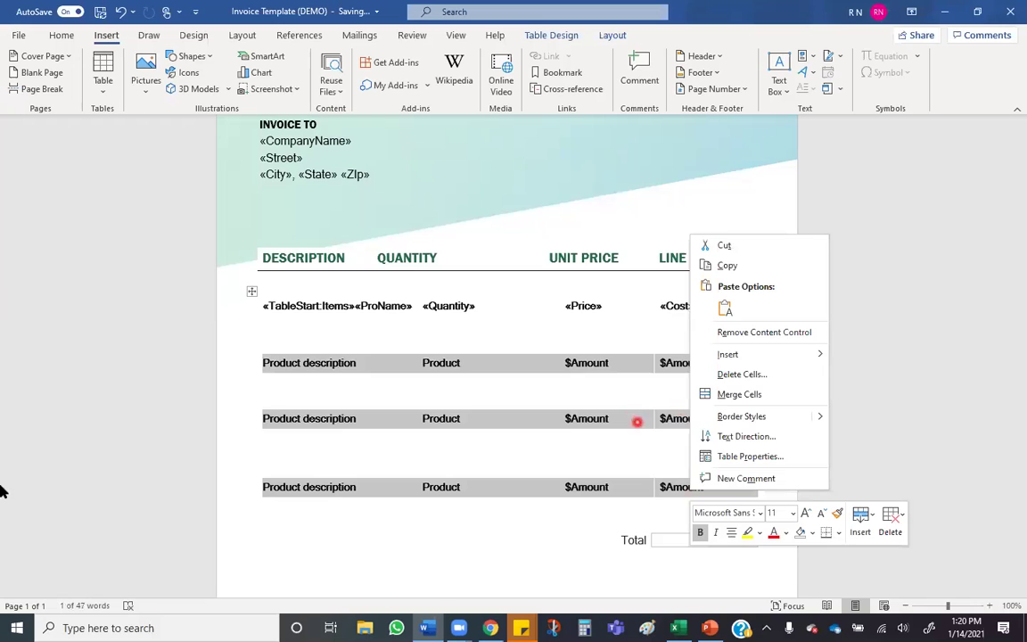
click(711, 376)
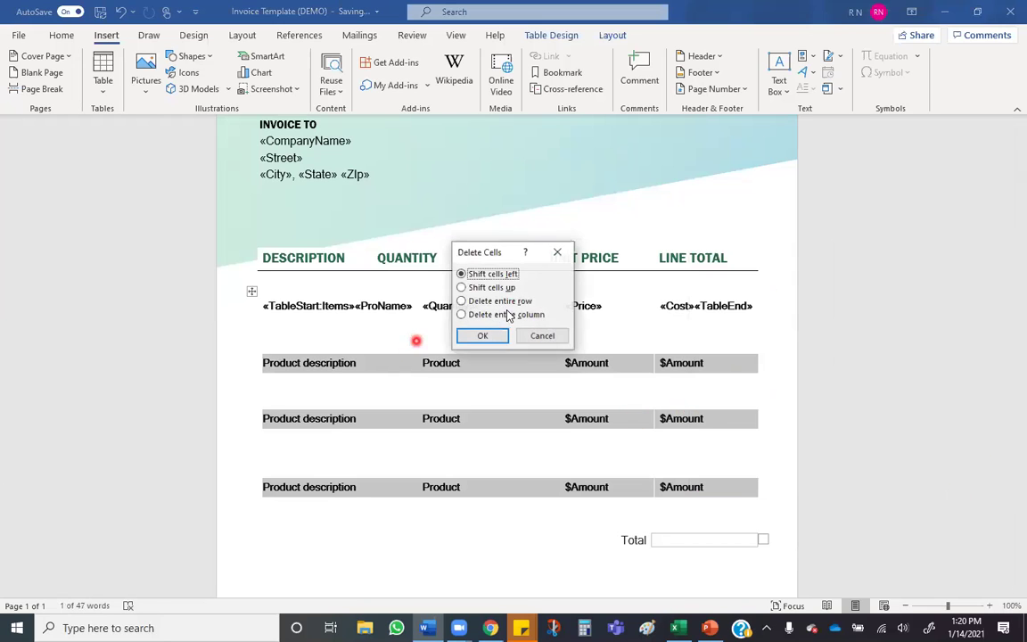
click(518, 301)
click(492, 336)
click(775, 569)
click(814, 375)
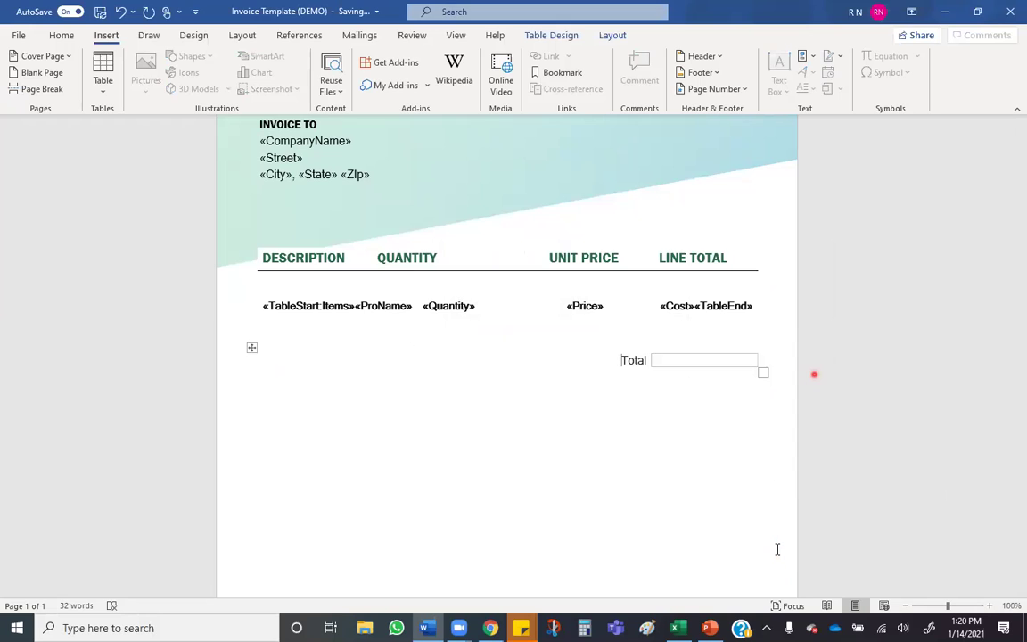
Insert a merge field named "Items:Cost:SUM" in the empty cell beside Total
click(677, 360)
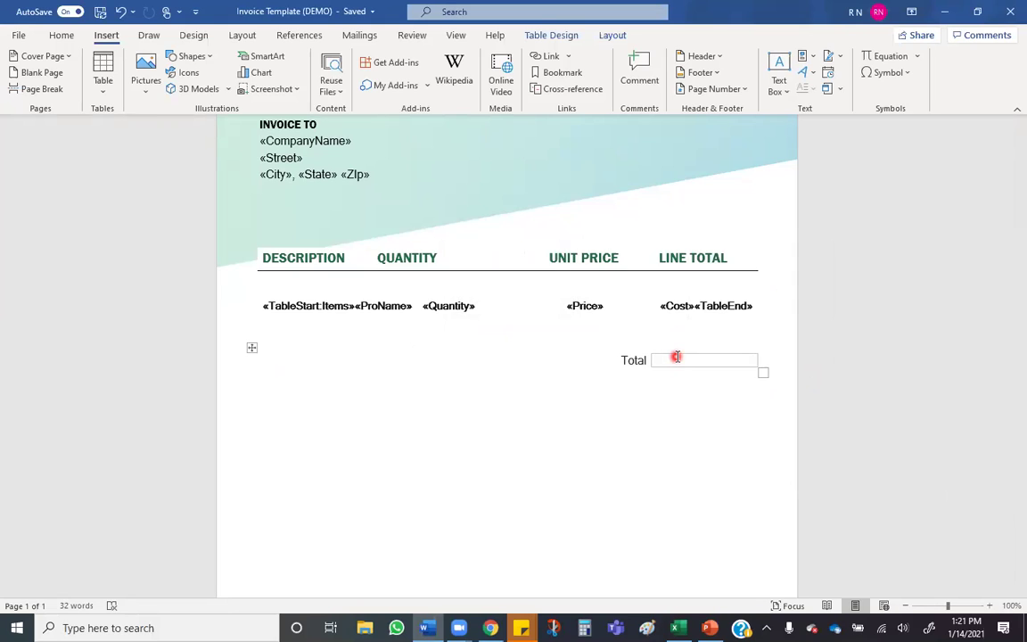
click(676, 356)
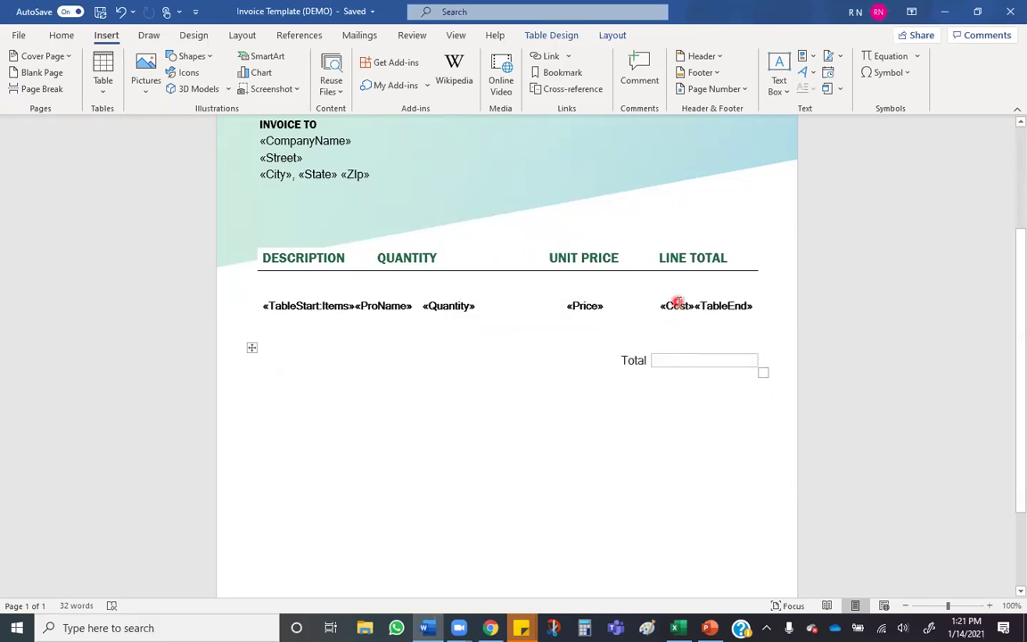
double_click(677, 303)
click(504, 212)
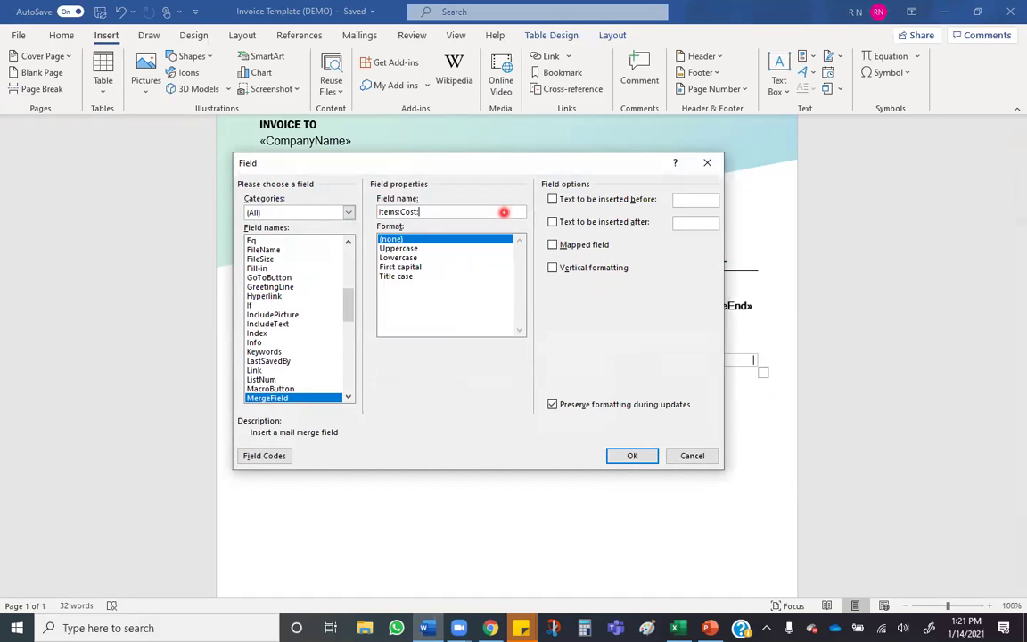
click(514, 166)
drag(514, 166, 524, 360)
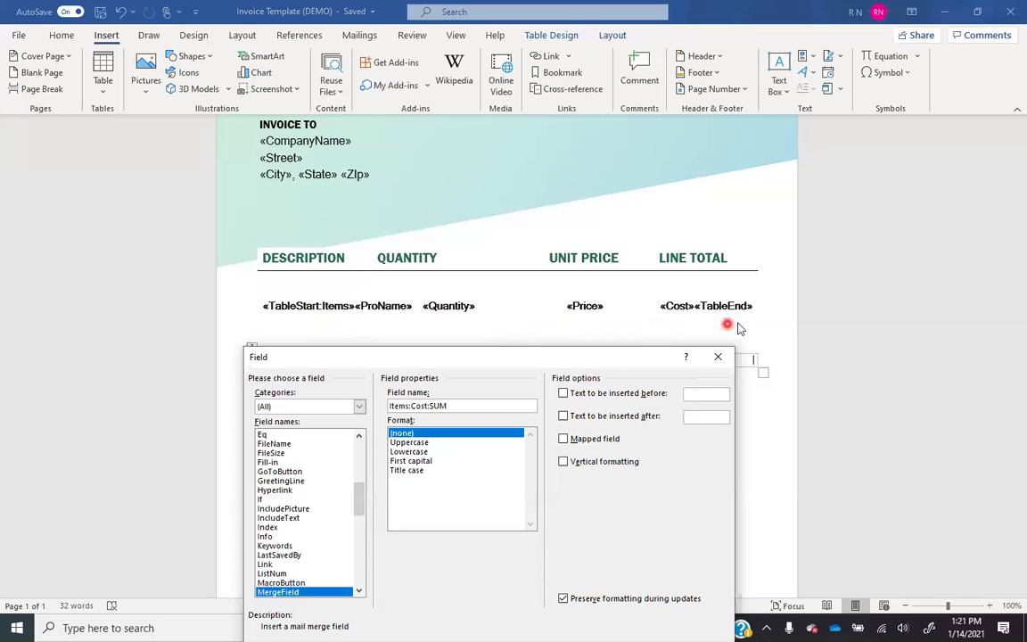
drag(623, 360, 704, 157)
click(504, 230)
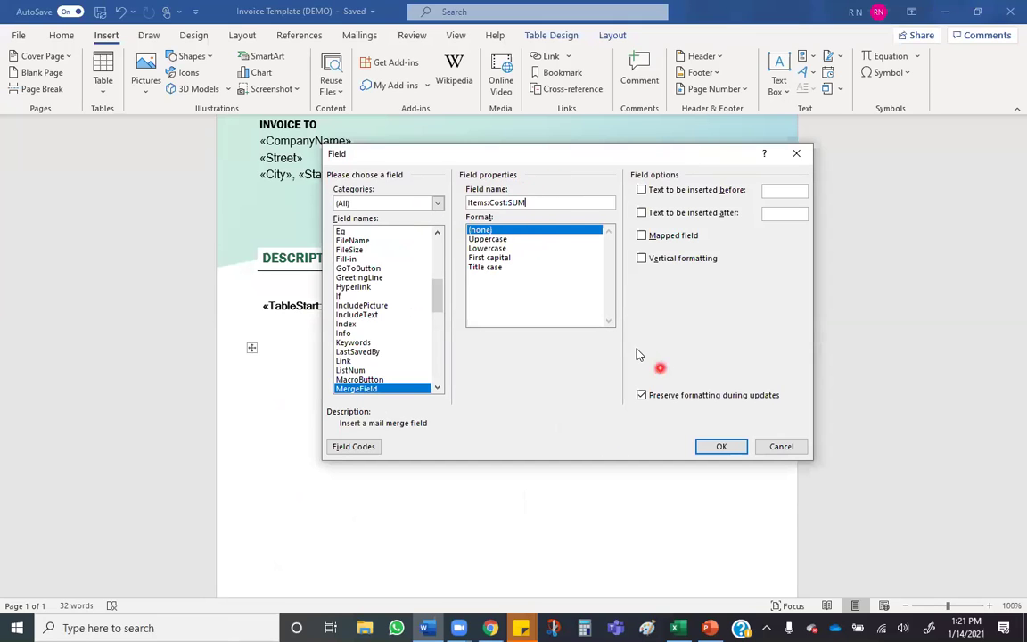
click(708, 447)
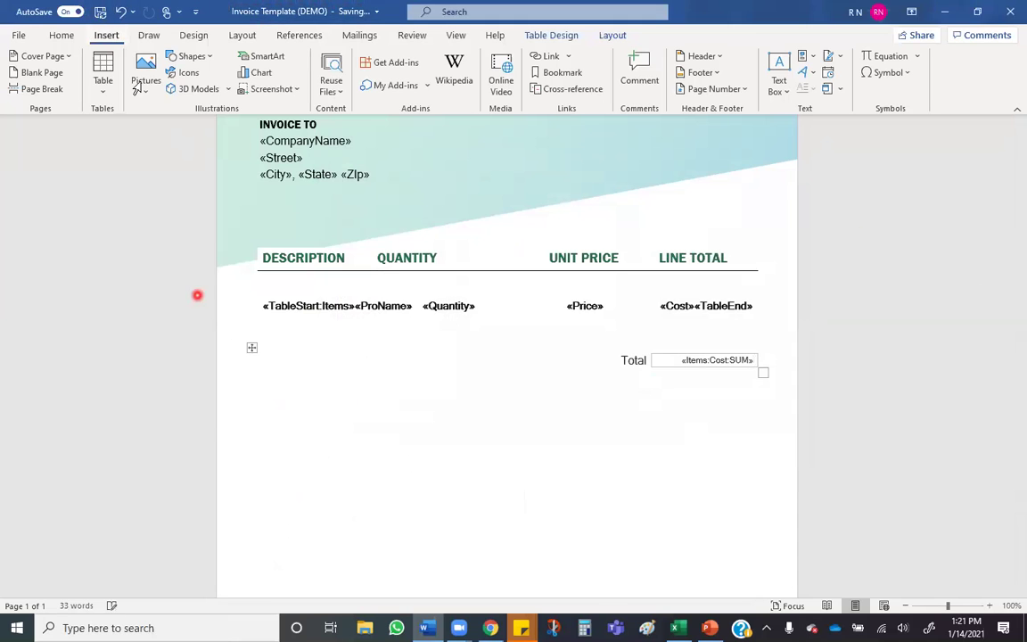
Close the invoice template document and return to the Apsona report in the browser
scroll(257, 417, up, 3)
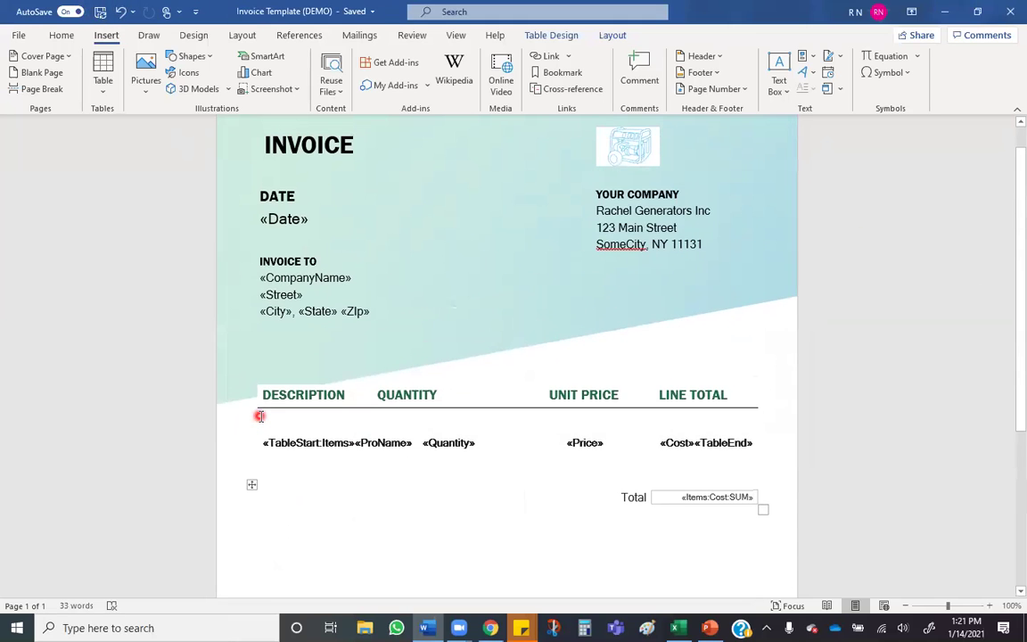
click(1008, 16)
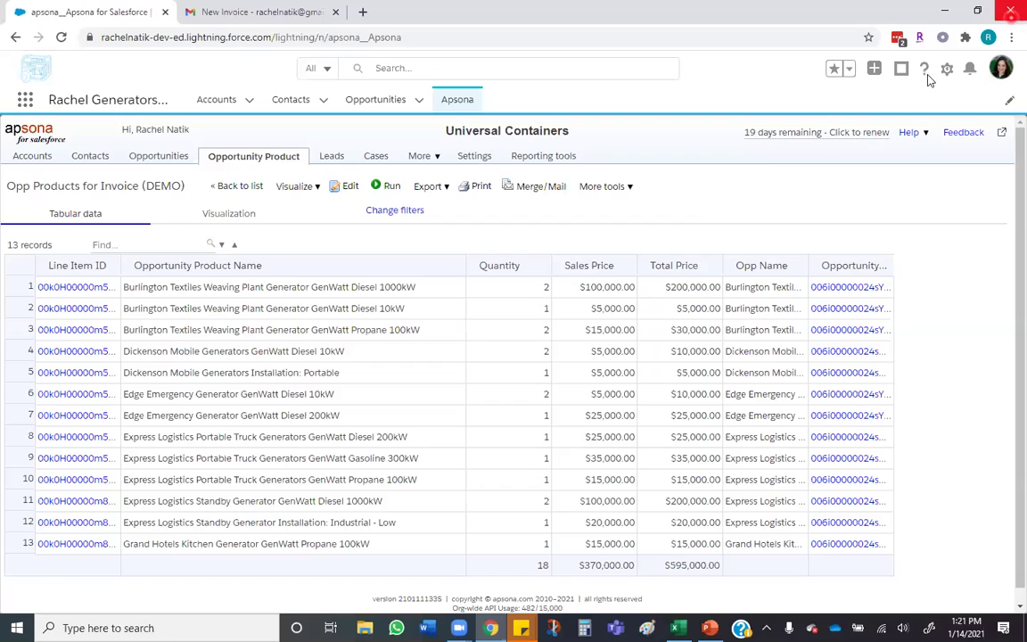
click(709, 196)
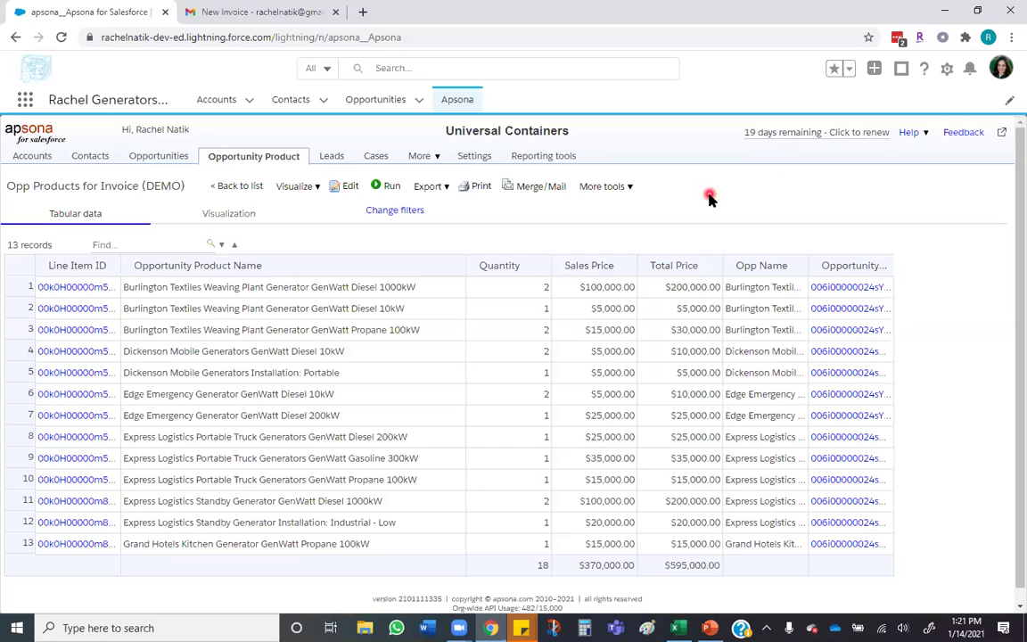
Open the list of all records for Apsona's Document object
click(472, 158)
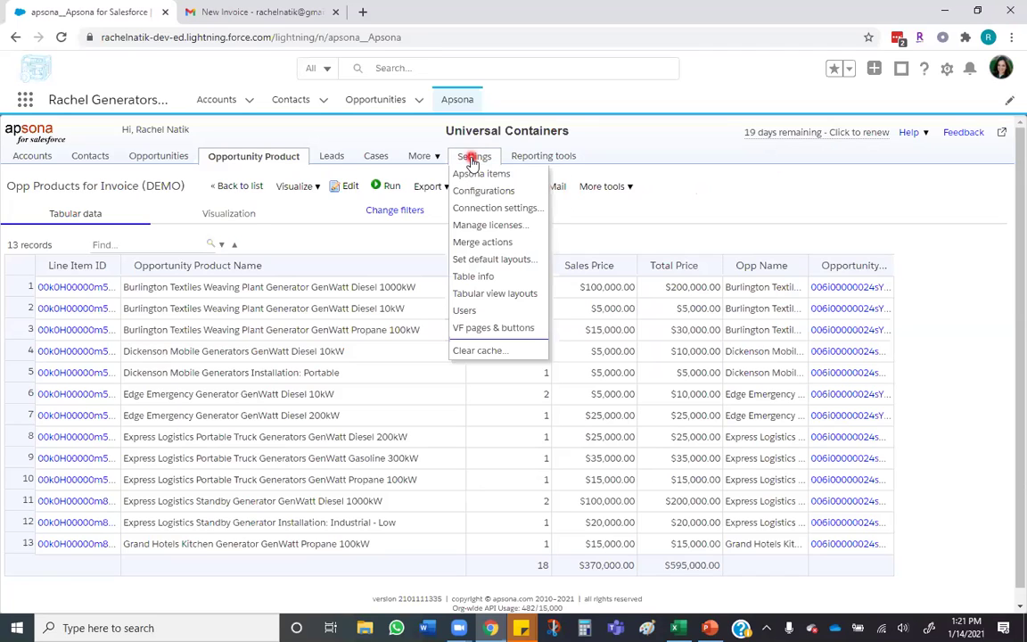
mouse_move(422, 156)
scroll(314, 223, down, 5)
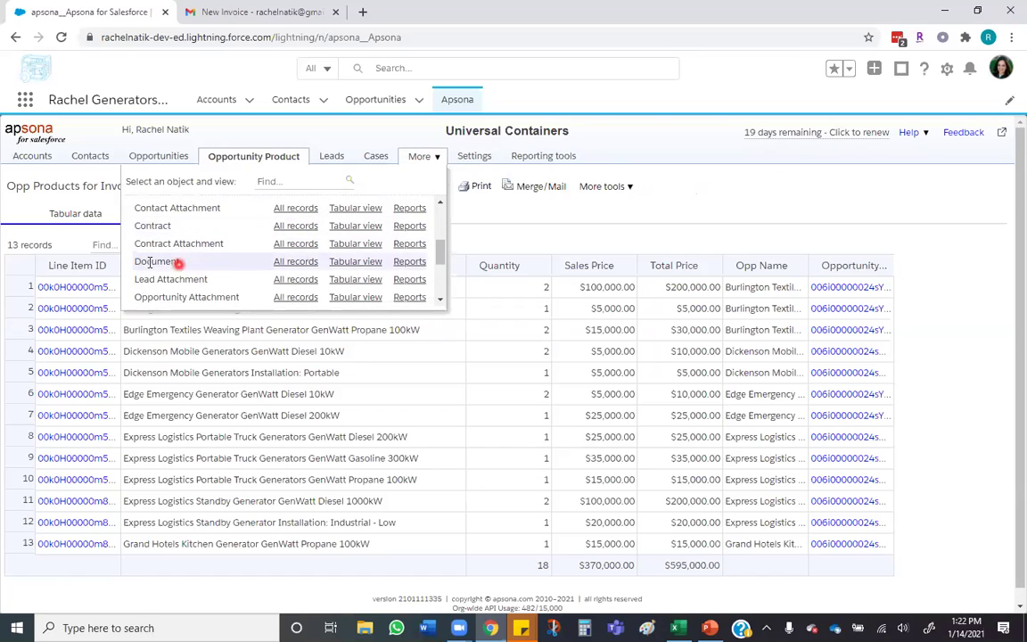
click(295, 264)
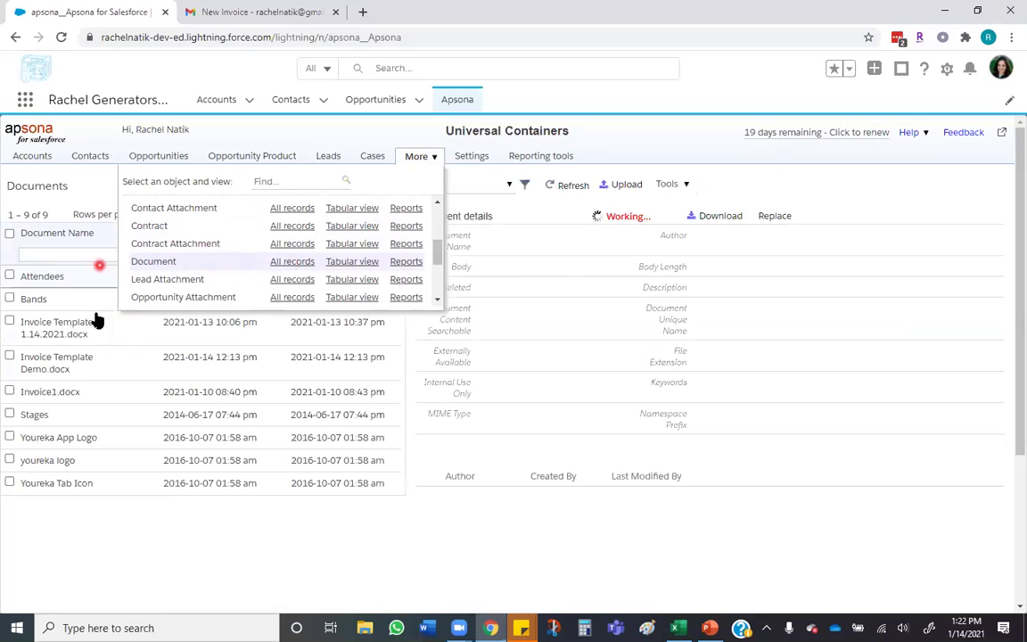
Upload the file "Invoice Template (DEMO)" as a new document into the Invoice Templates folder
click(630, 186)
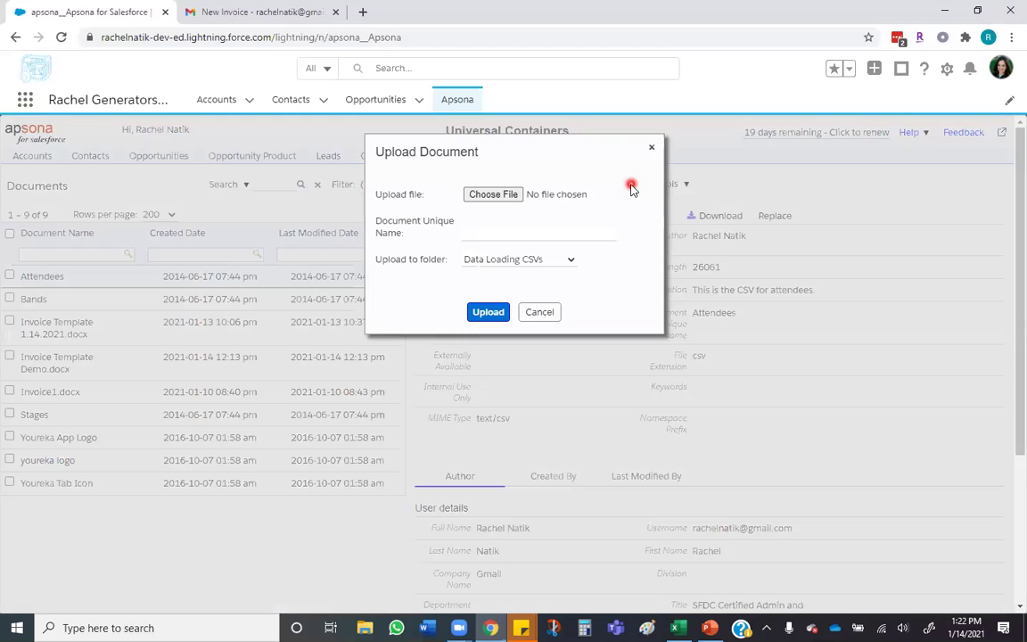
click(508, 192)
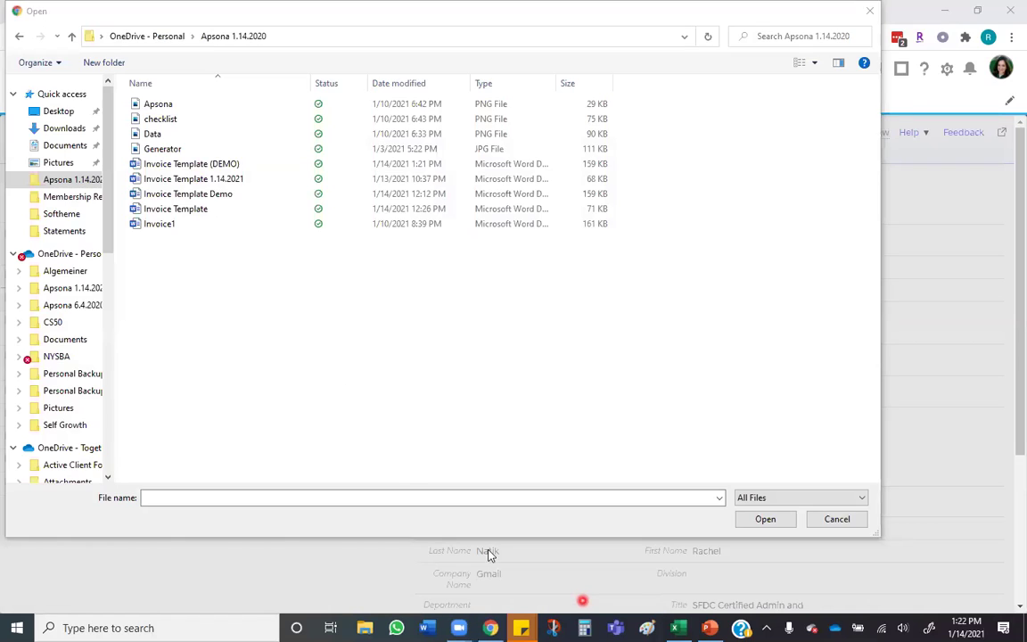
click(187, 163)
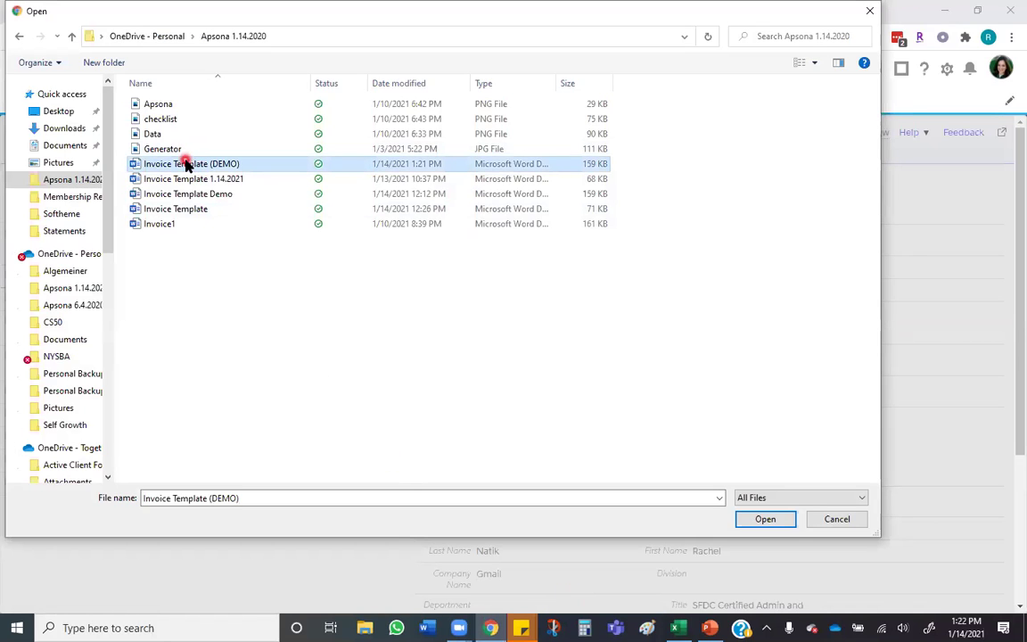
double_click(187, 163)
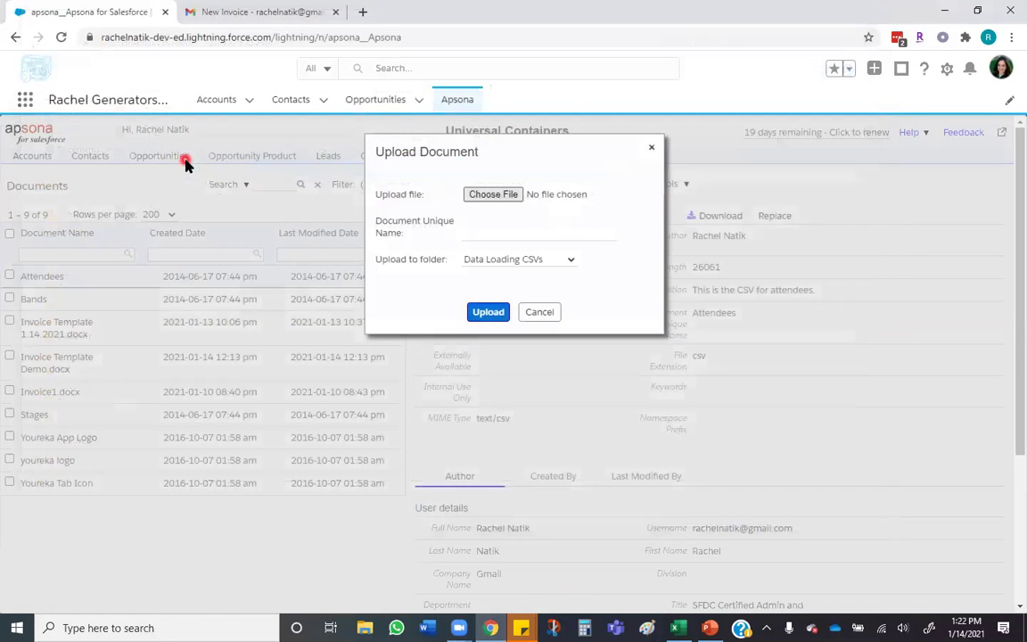
click(500, 260)
click(503, 348)
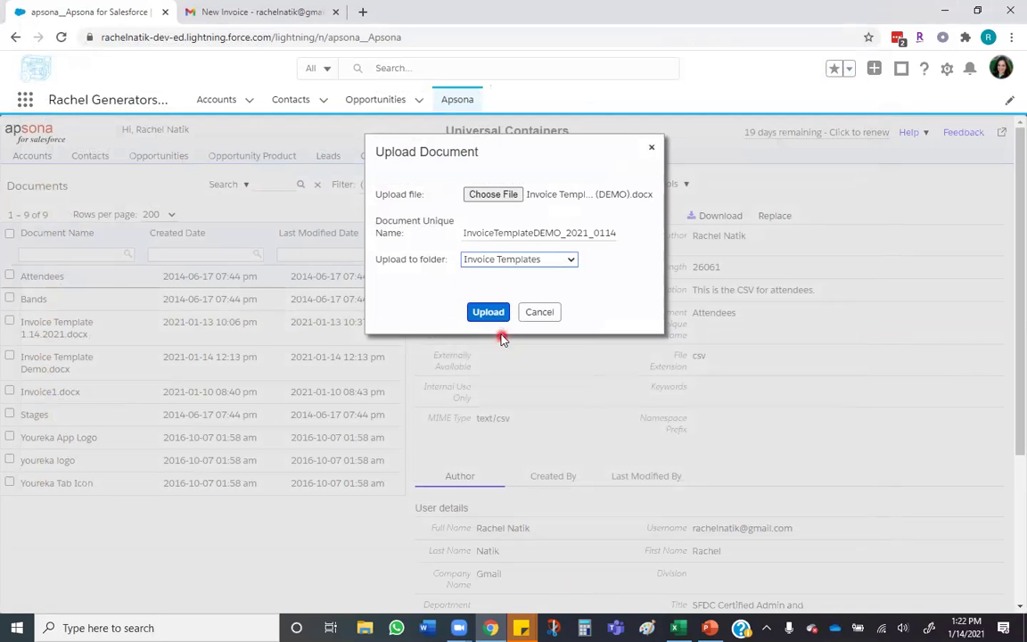
drag(376, 275, 563, 267)
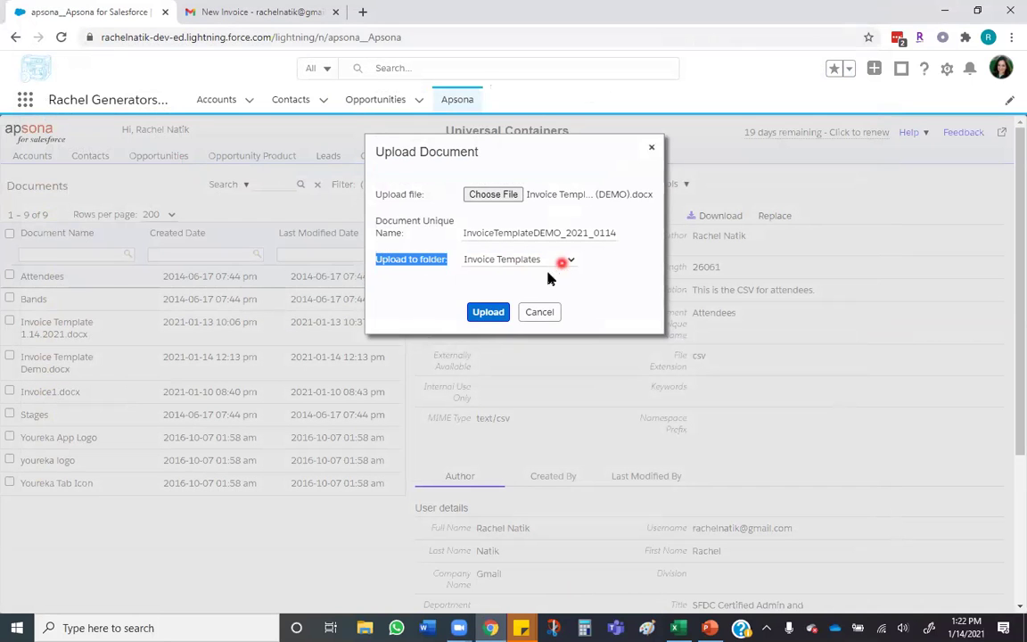
click(480, 311)
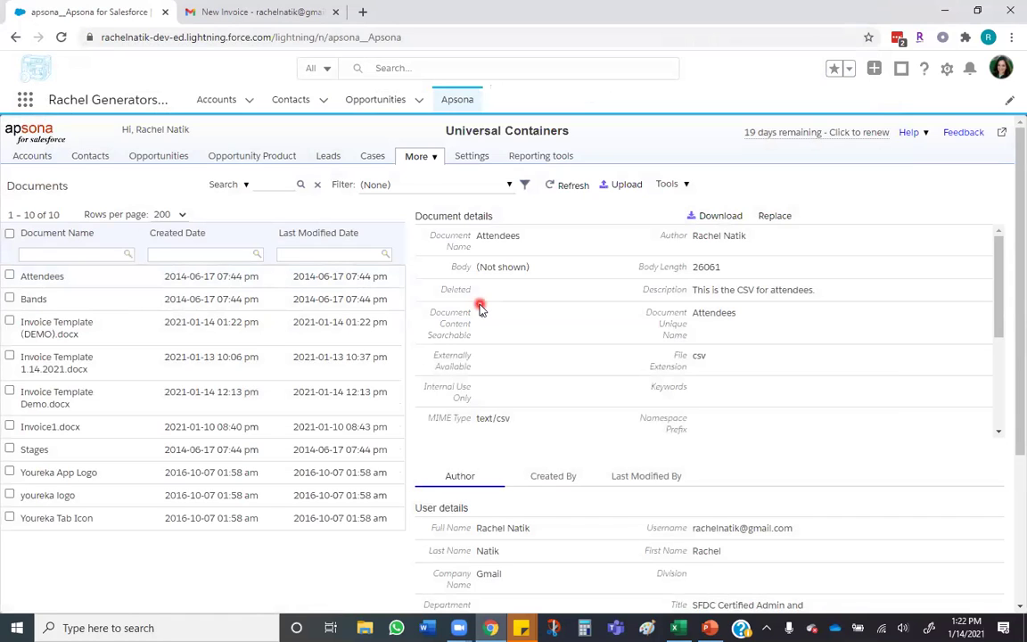
click(480, 308)
Open the Classic Email Templates list in Salesforce Setup
click(945, 71)
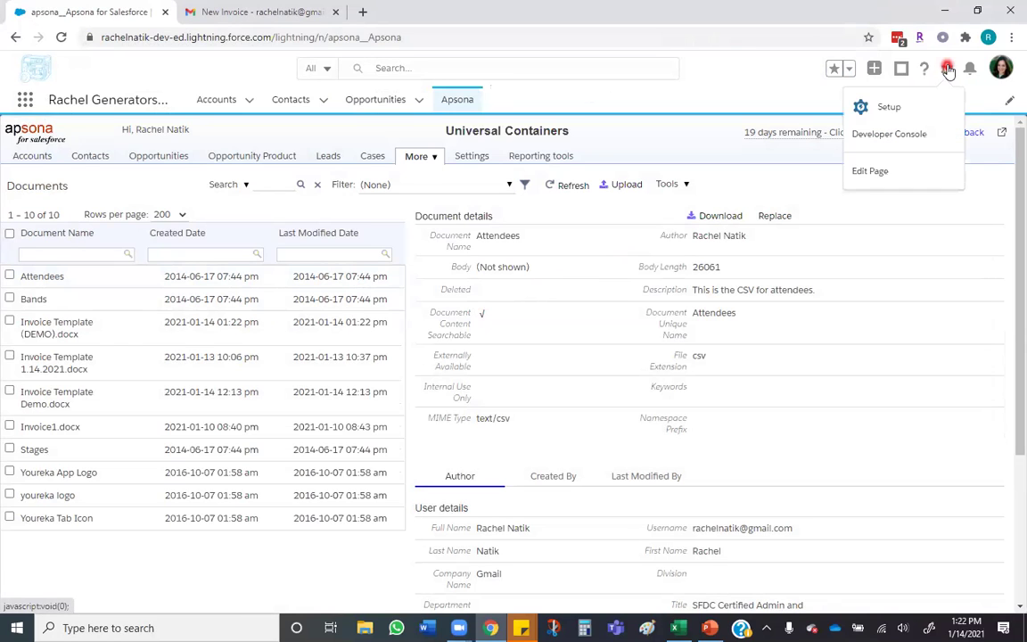
click(889, 106)
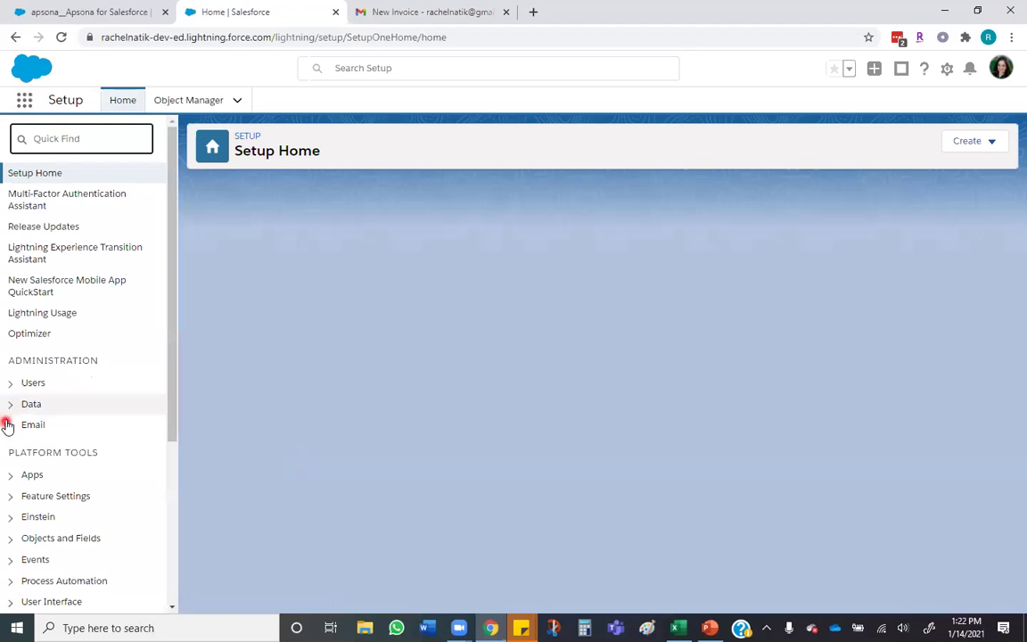
click(9, 425)
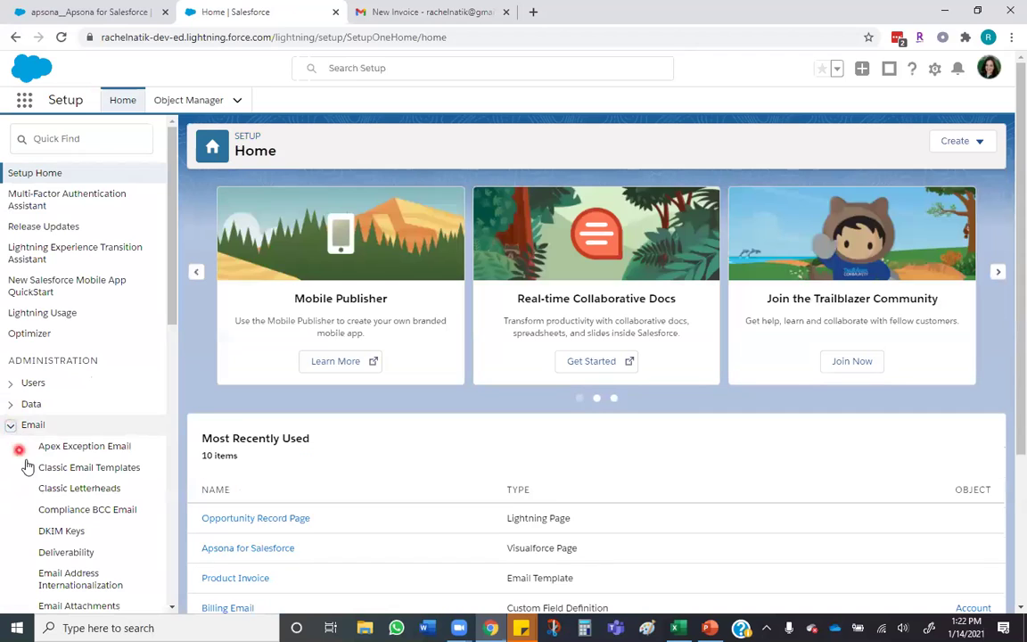
click(70, 467)
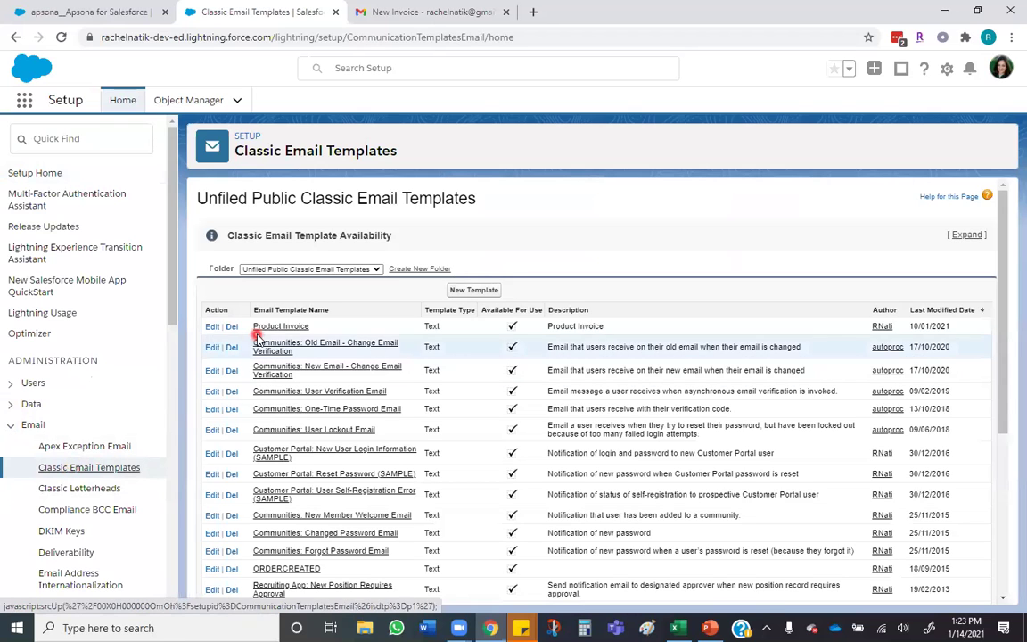
Open the Product Invoice email template and review its details and plain text preview
click(271, 327)
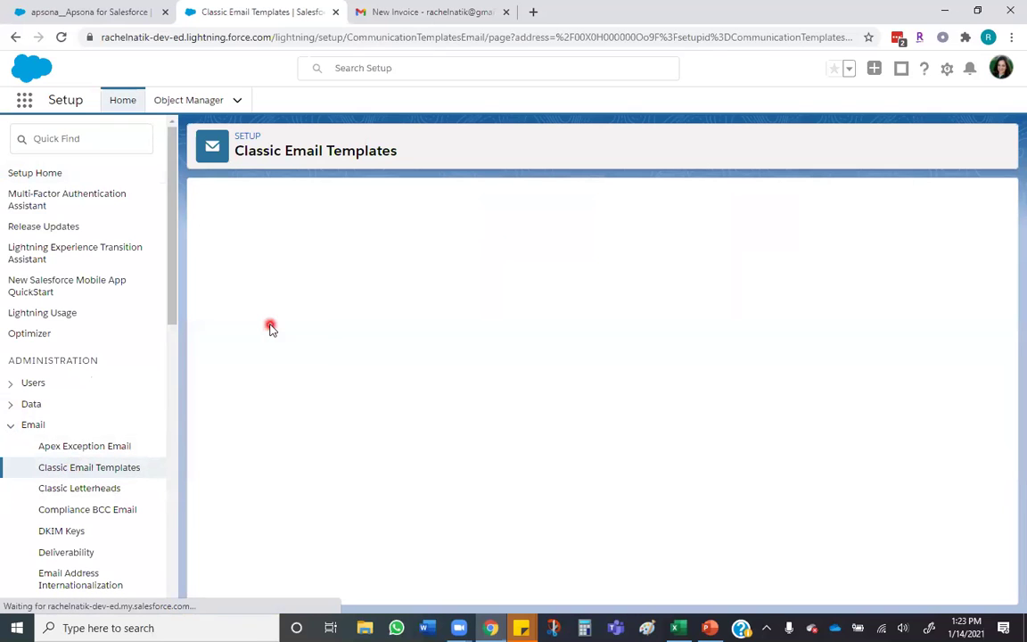
scroll(274, 319, down, 3)
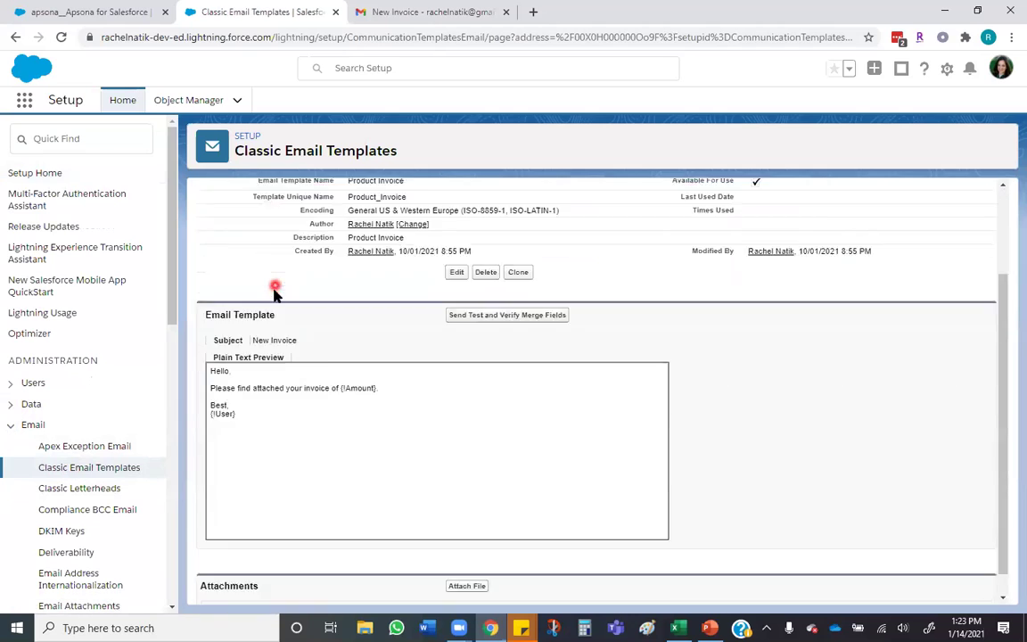
drag(245, 402, 206, 340)
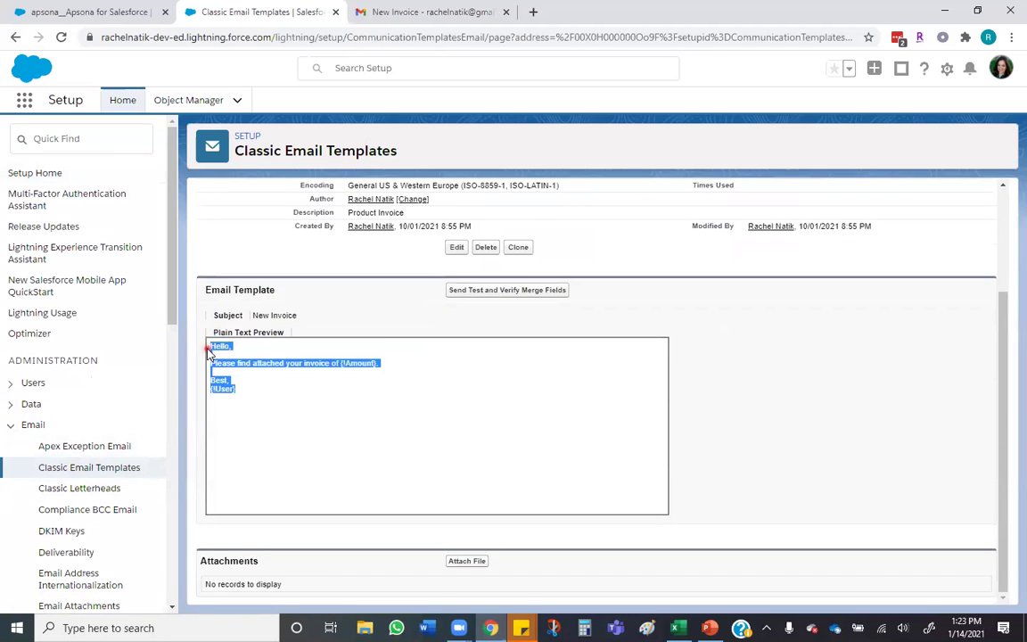
click(353, 376)
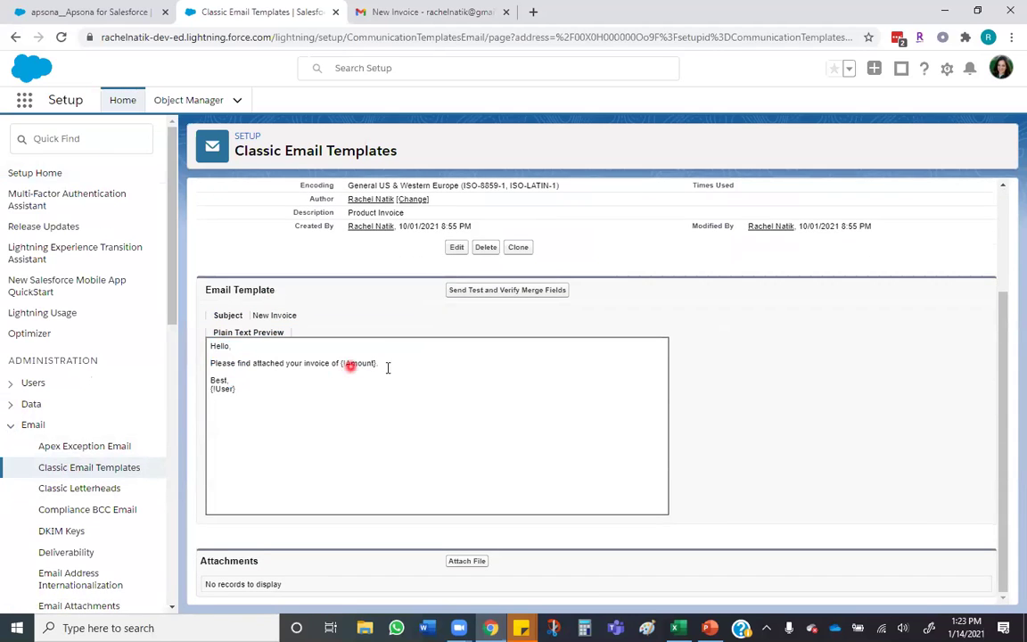
scroll(222, 403, up, 3)
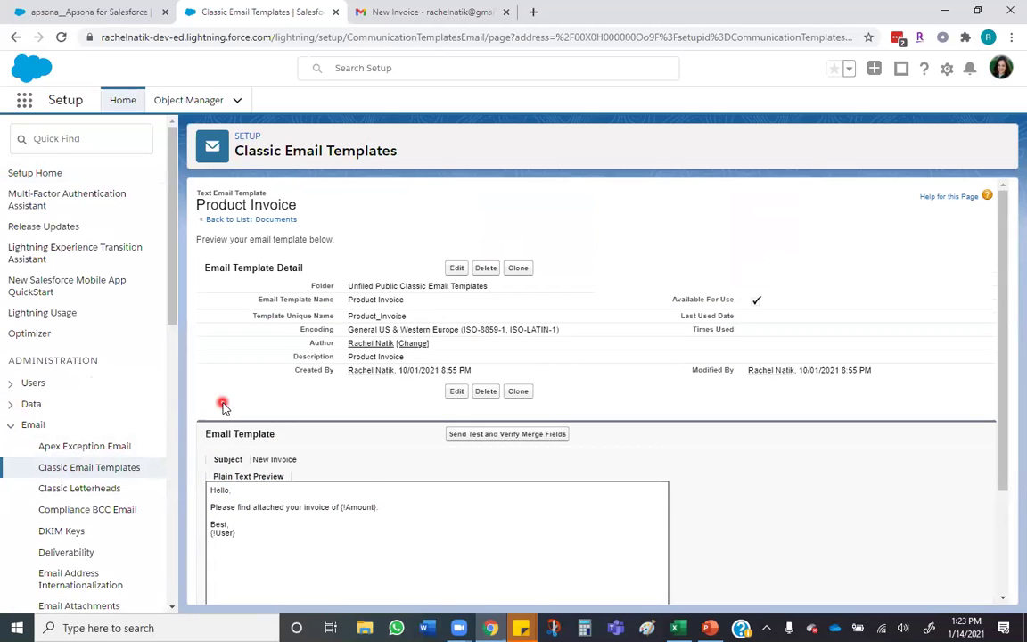
Open the Product Invoice template for editing and examine the amount and user merge fields in its email body
click(458, 268)
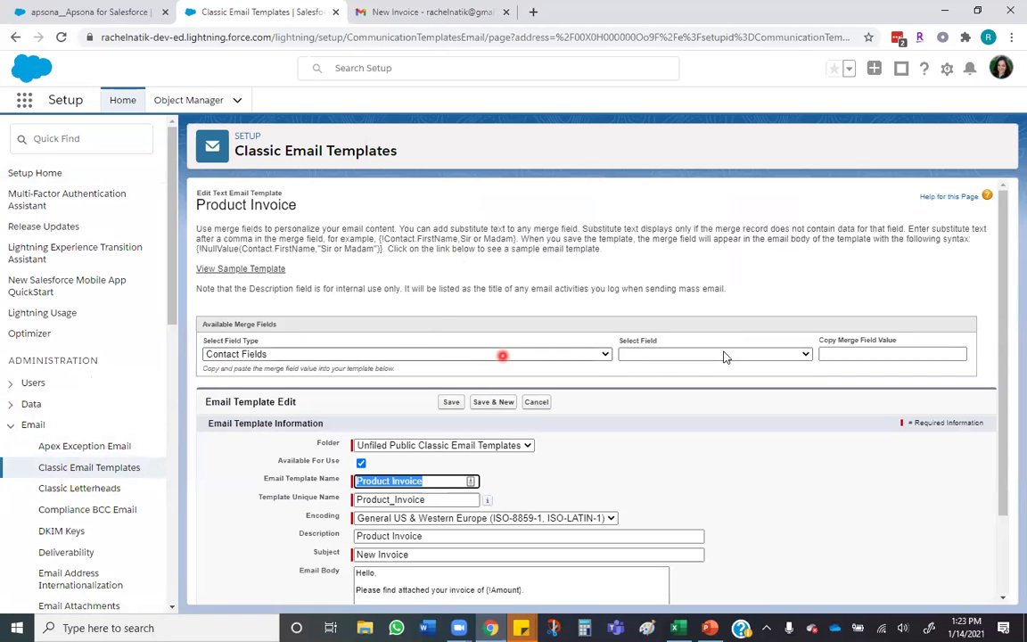
scroll(508, 357, down, 3)
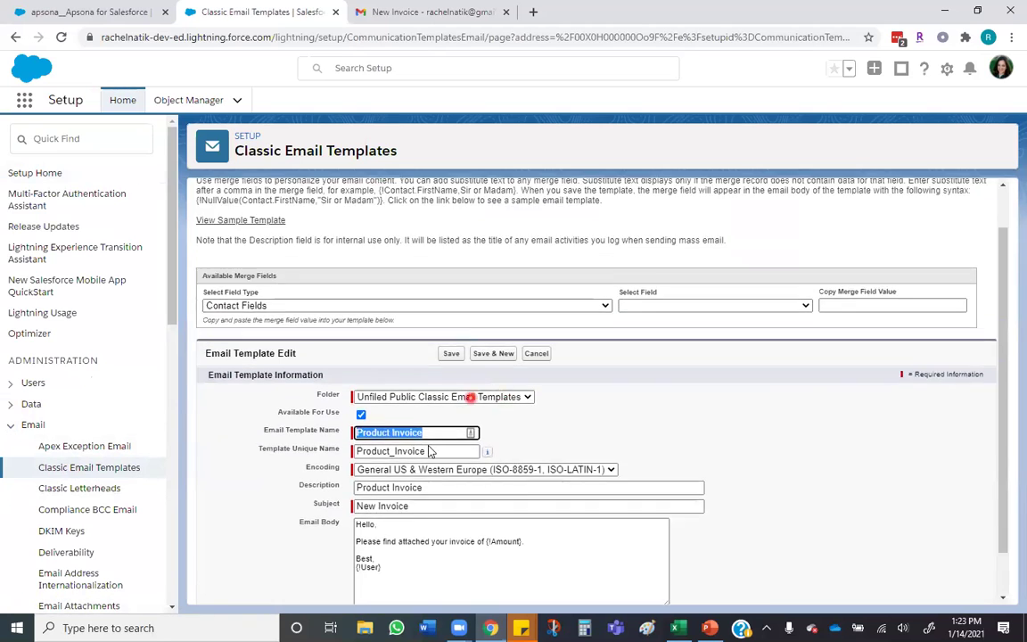
click(504, 485)
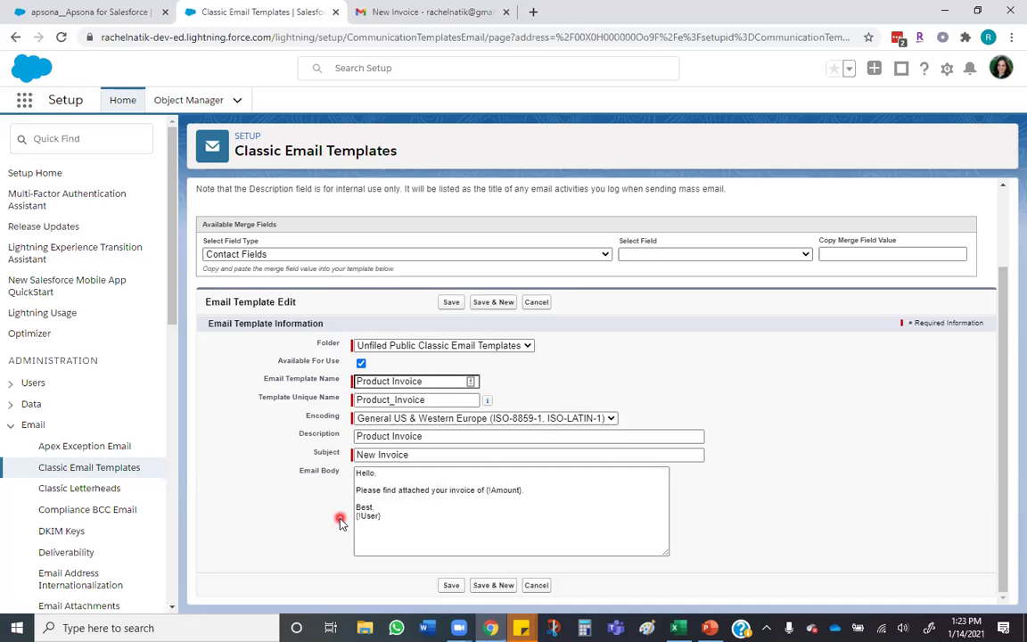
click(465, 496)
drag(486, 489, 524, 490)
drag(382, 516, 327, 521)
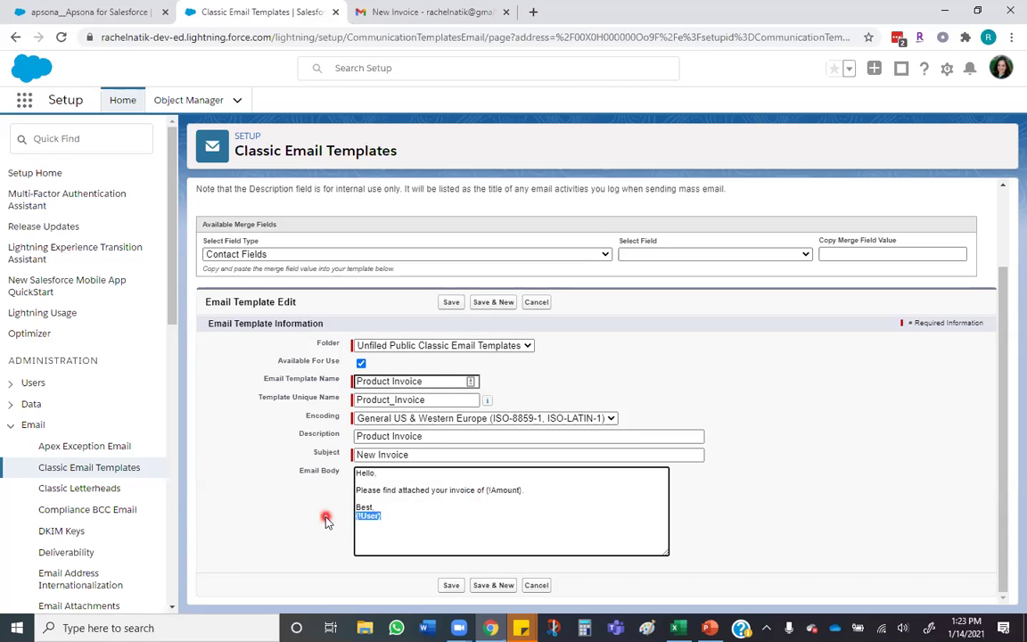
Return to Apsona and run the opportunity report "Current Month Opps for Invoice (DEMO)"
click(56, 9)
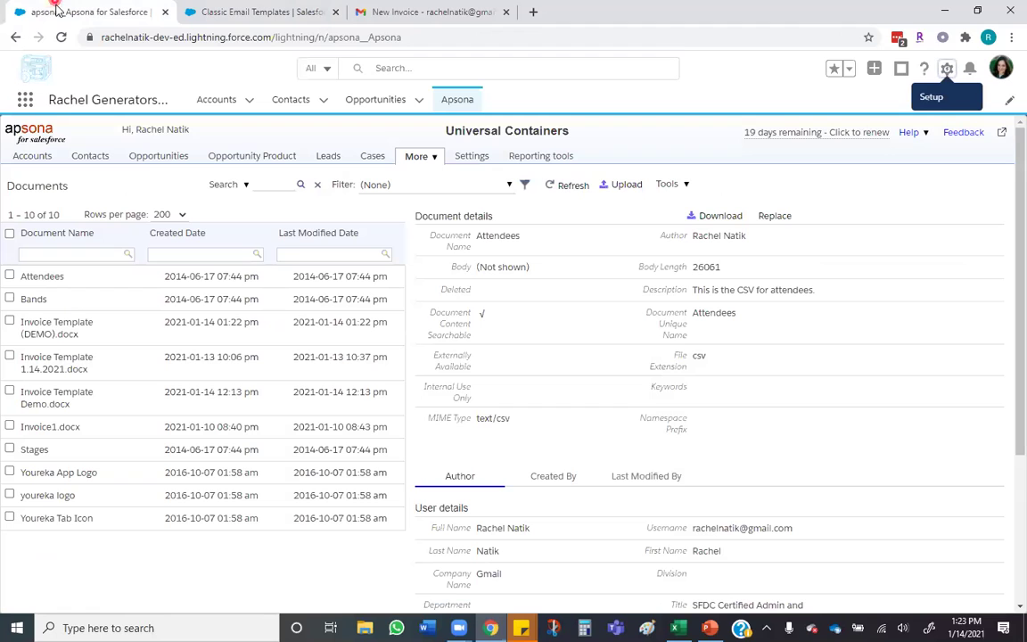
mouse_move(154, 158)
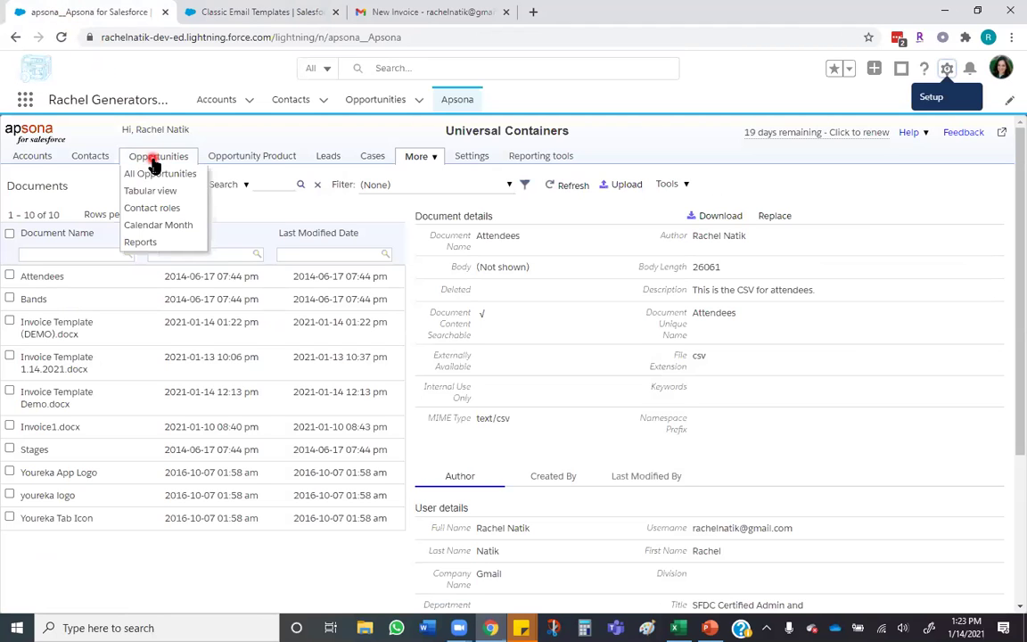
click(153, 241)
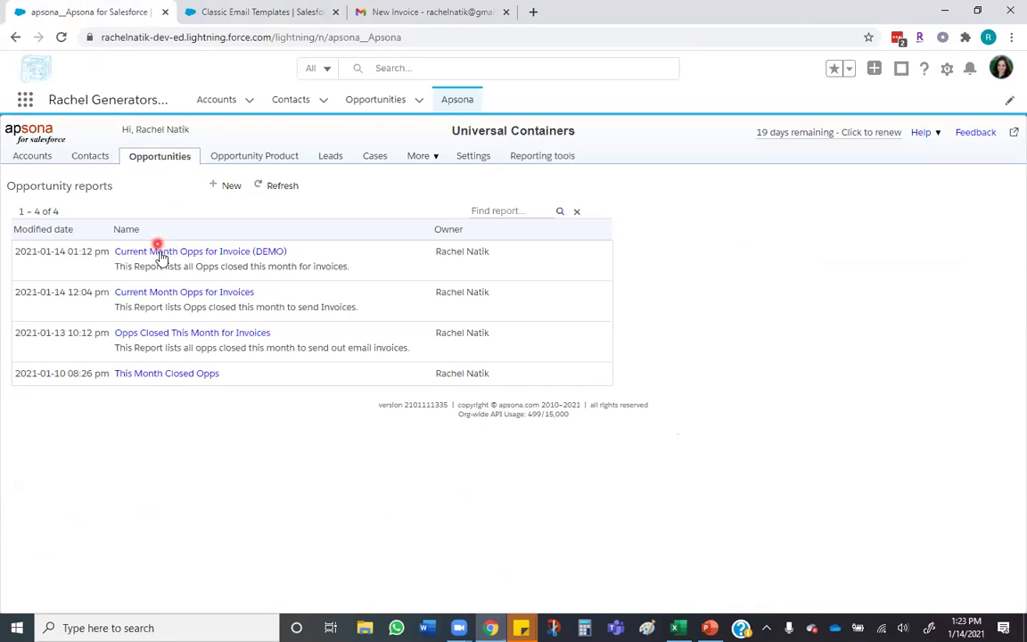
click(162, 256)
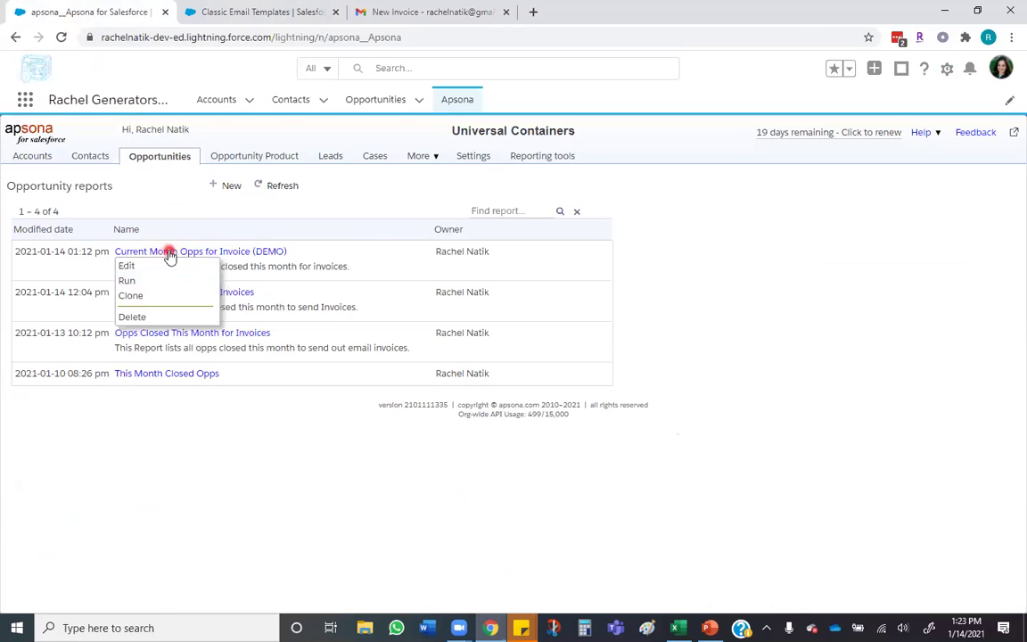
click(157, 280)
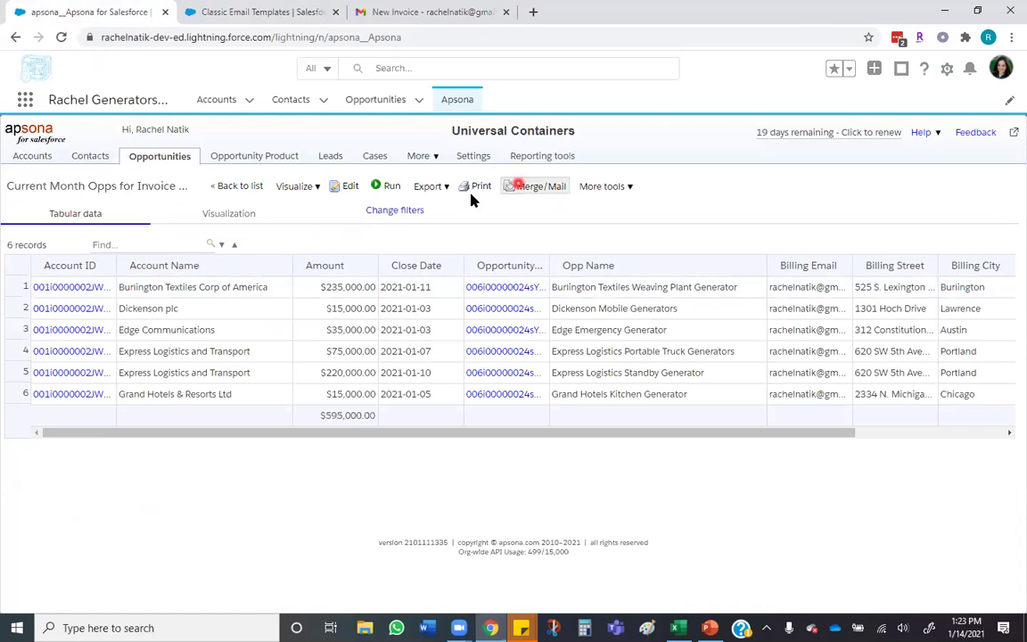
Start a new merge action for the report's records with the type "Email and document merge" and proceed to its options
click(532, 185)
click(273, 248)
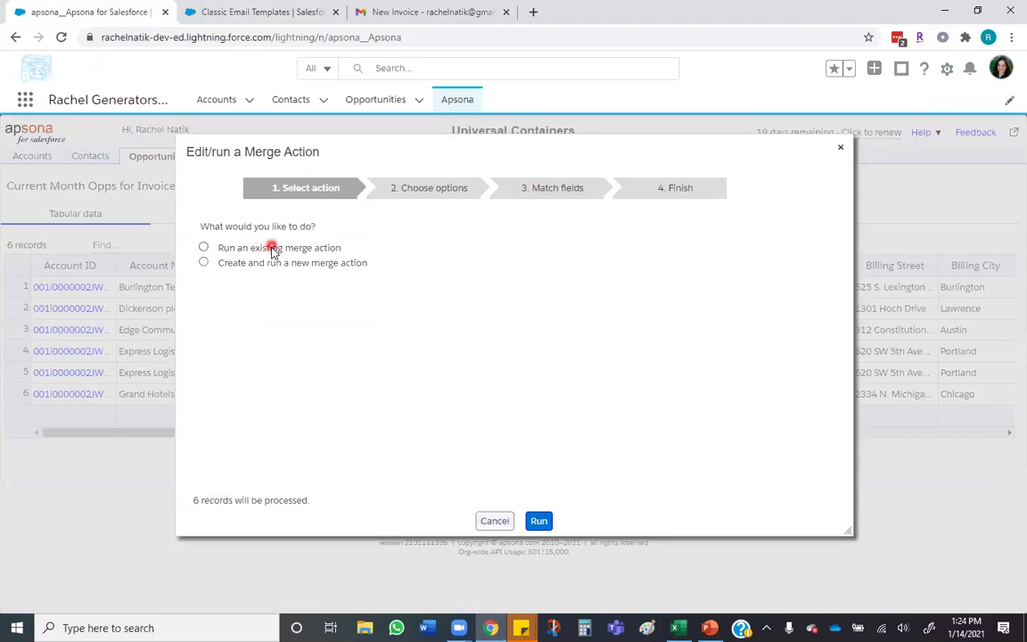
click(366, 268)
click(255, 303)
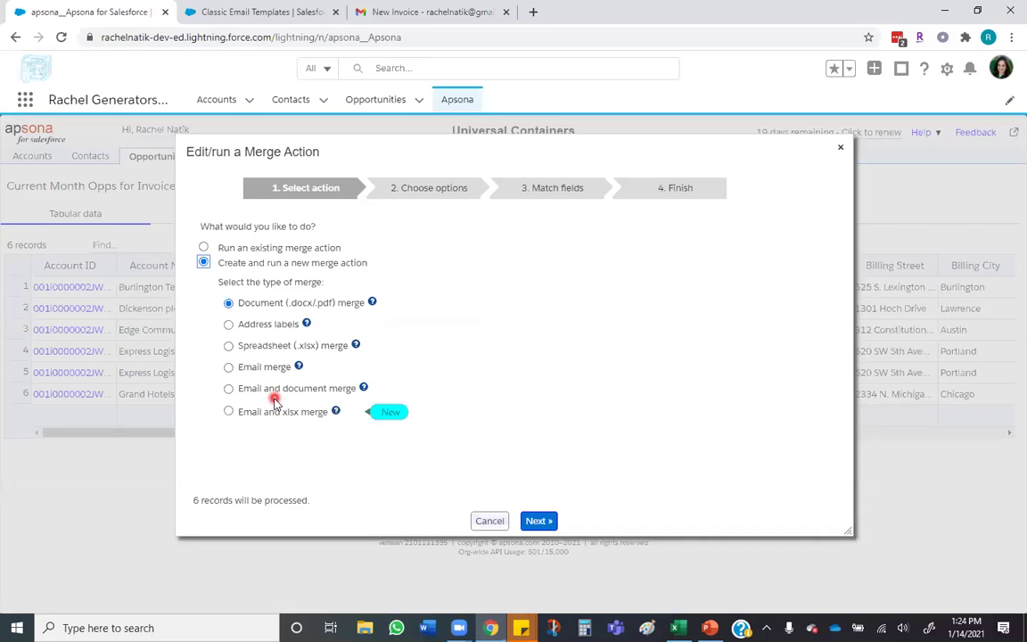
click(243, 391)
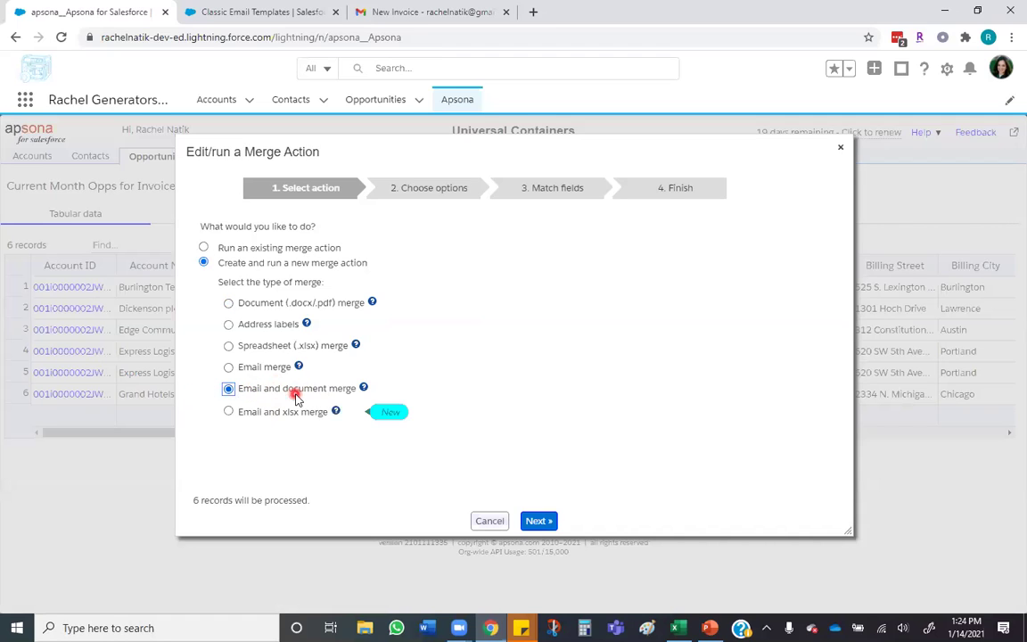
mouse_move(362, 389)
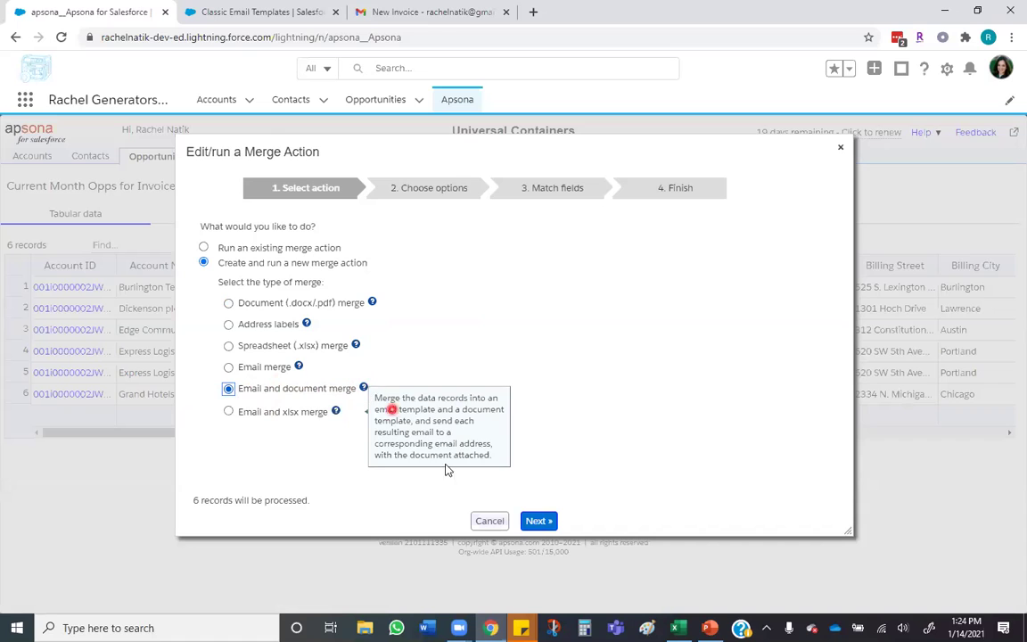
click(539, 523)
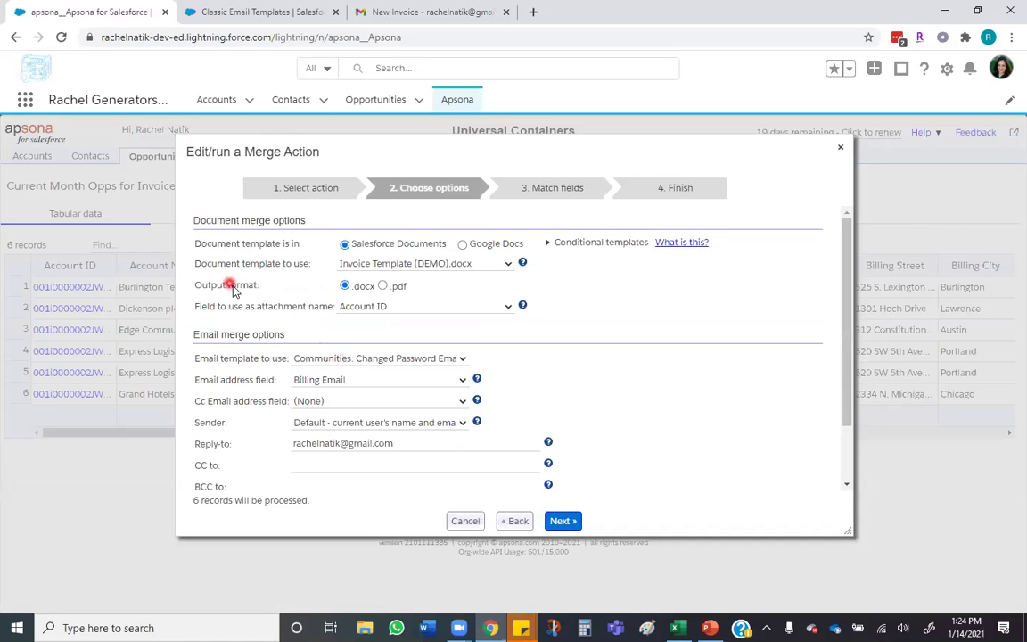
Set the document merge to use Invoice Template (DEMO).docx, PDF output, and Opp Name as the attachment name field
drag(217, 264, 419, 270)
click(421, 268)
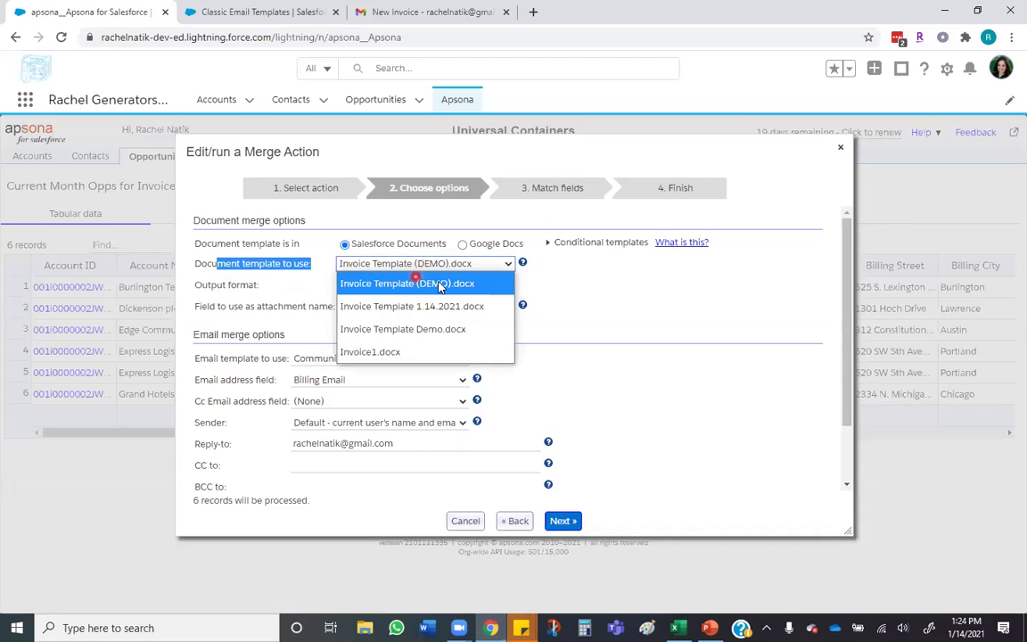
click(546, 293)
click(725, 547)
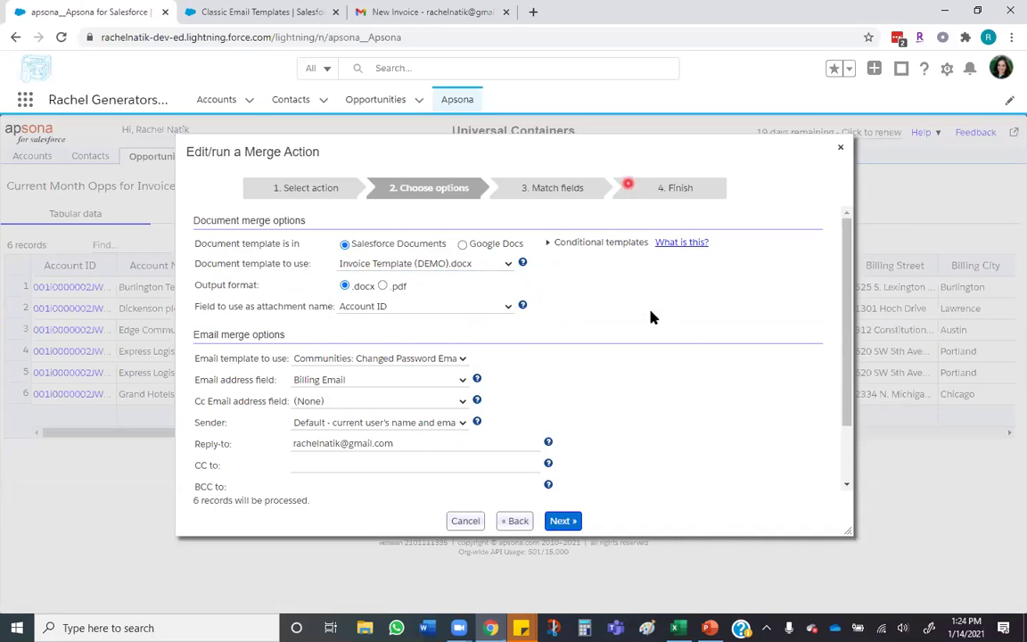
click(382, 287)
click(372, 306)
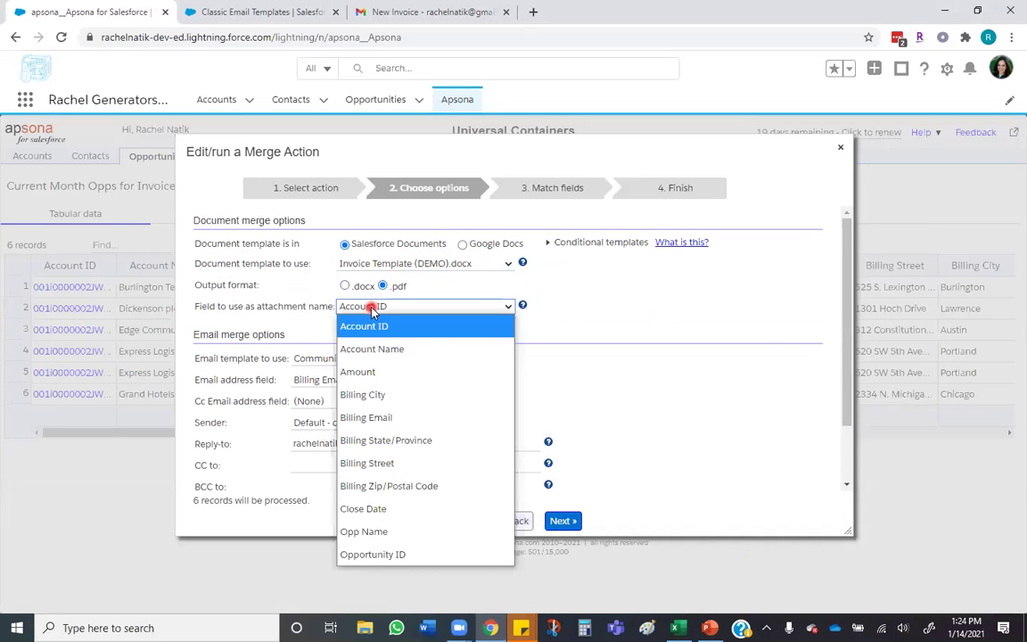
click(368, 537)
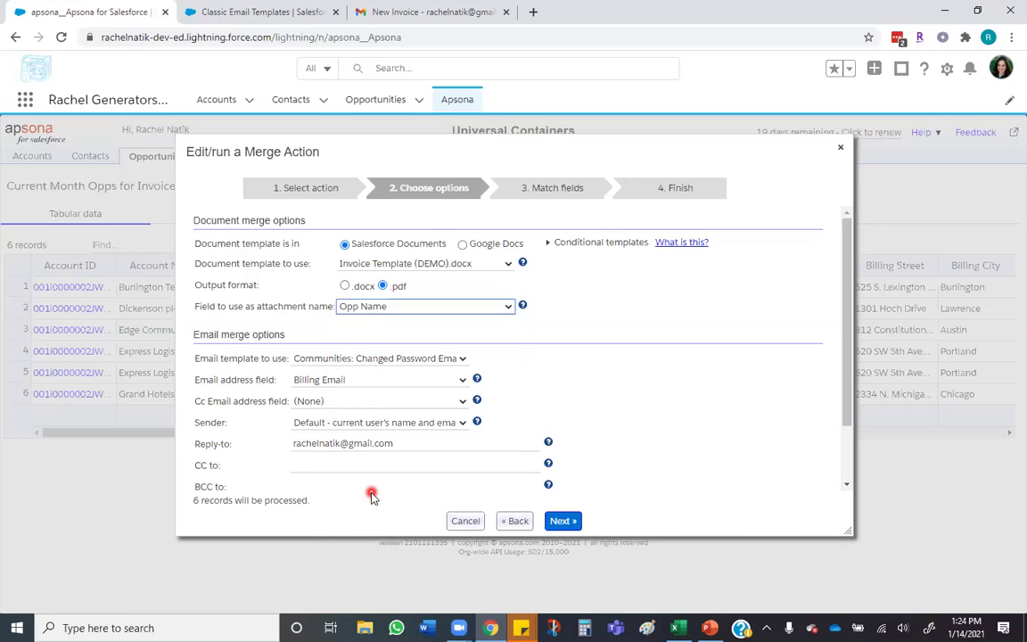
click(376, 307)
click(417, 423)
Choose Product Invoice as the email template for the merge
click(305, 358)
scroll(314, 337, down, 1)
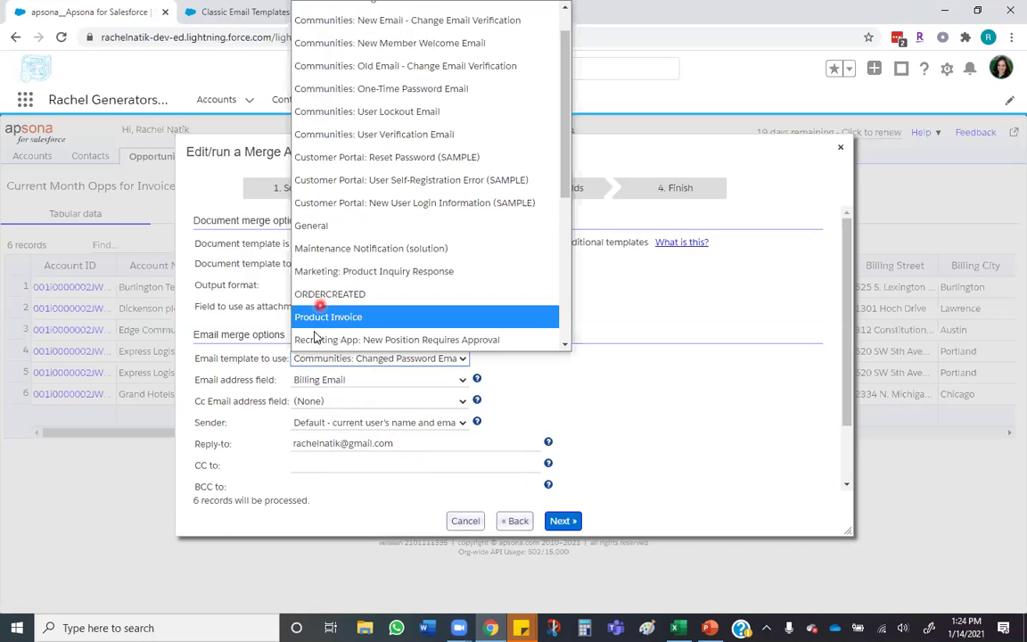
scroll(343, 211, down, 4)
scroll(341, 208, up, 2)
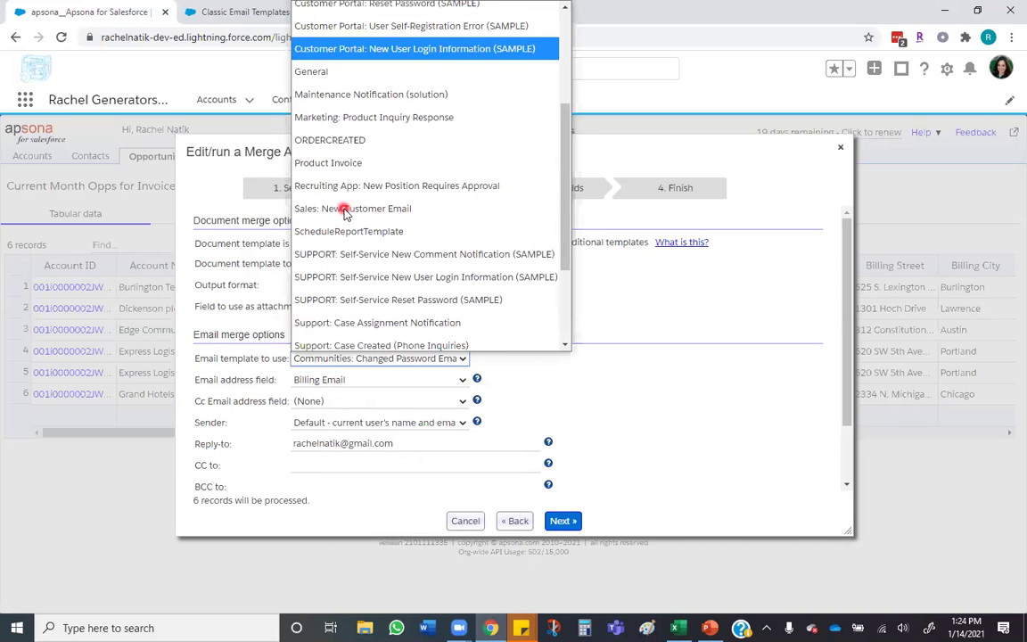
click(328, 165)
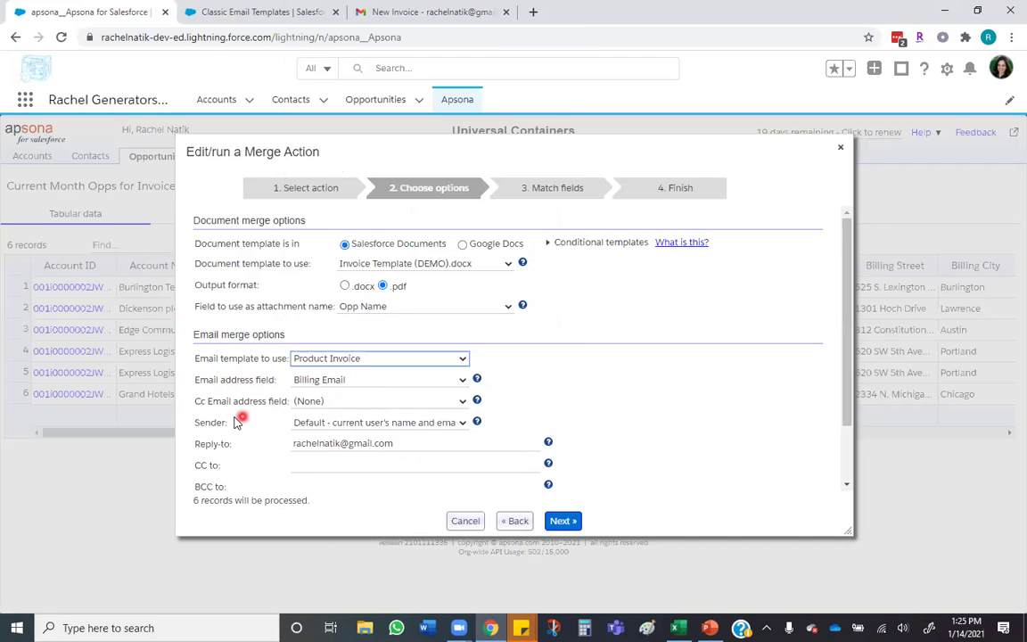
Review the sender and reply-to options, keep the default sender, and proceed to matching fields
click(403, 422)
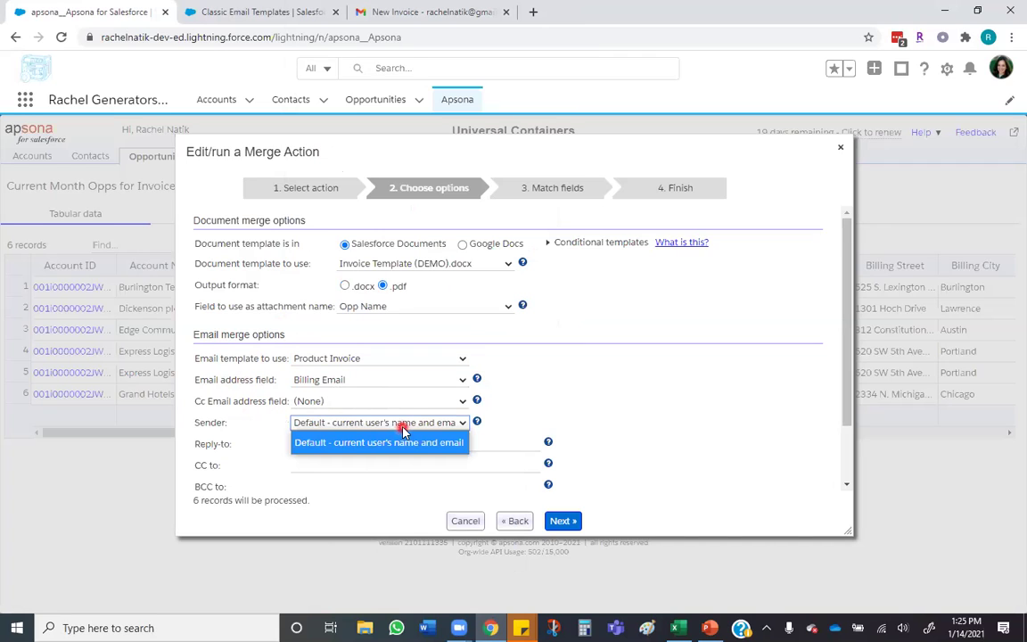
click(403, 422)
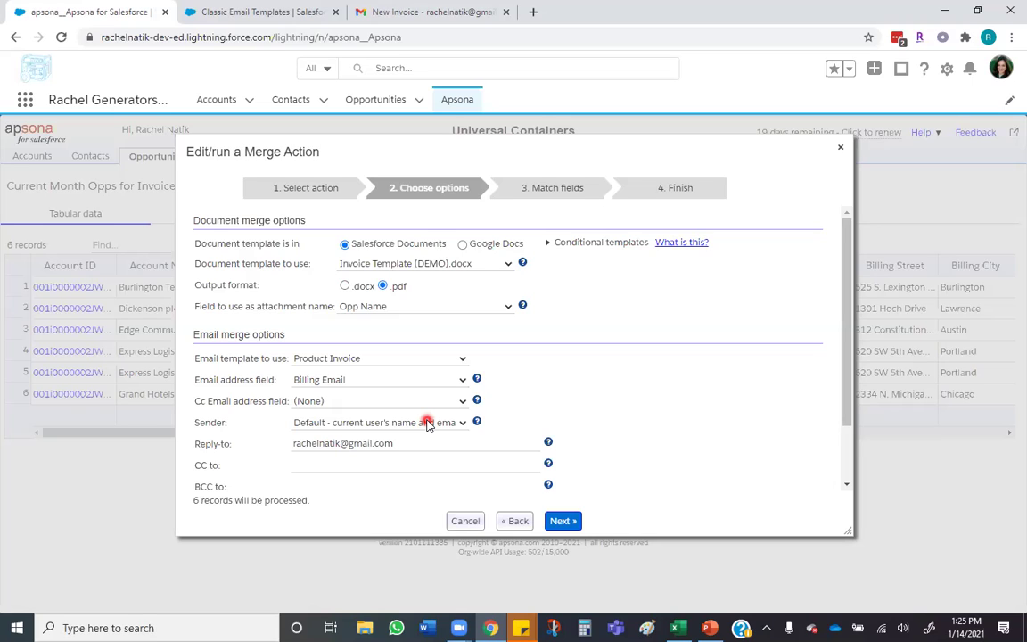
drag(419, 445, 202, 440)
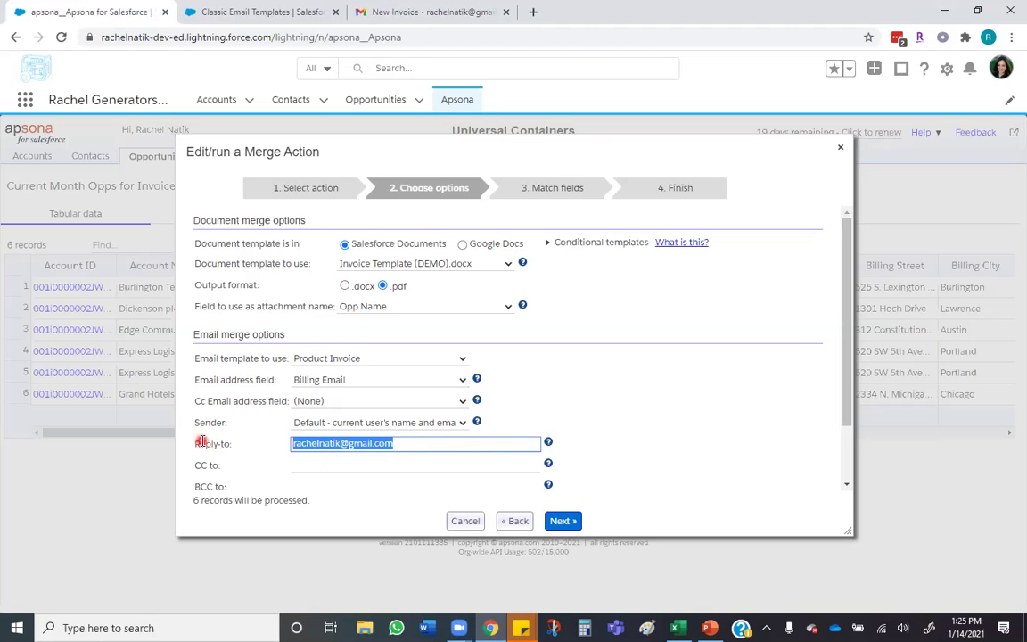
click(573, 523)
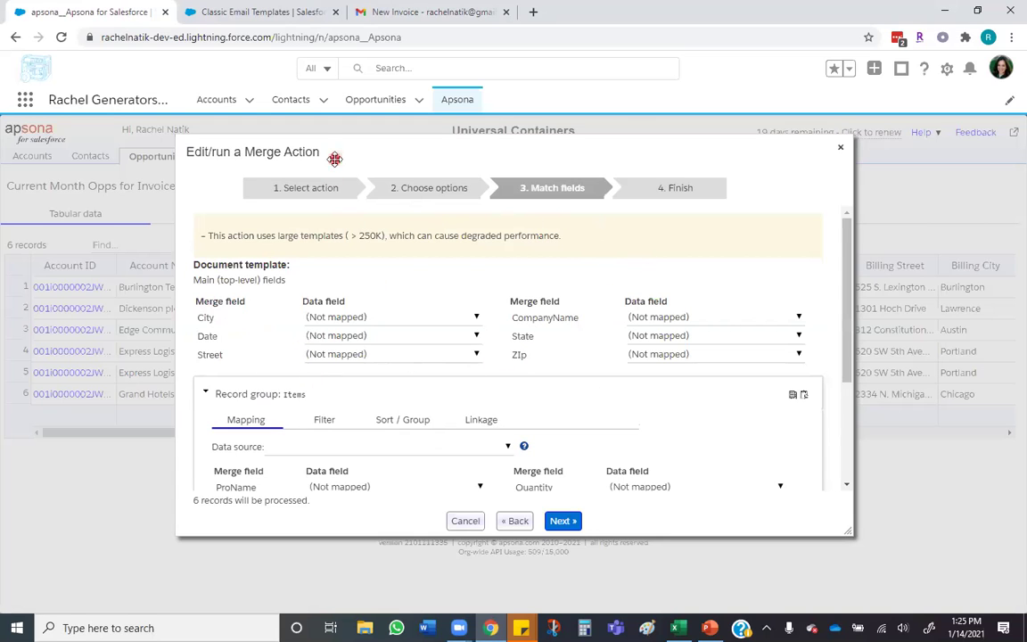
Check the report columns behind the merge dialog and map the document template's City field to Billing City
drag(330, 150, 303, 398)
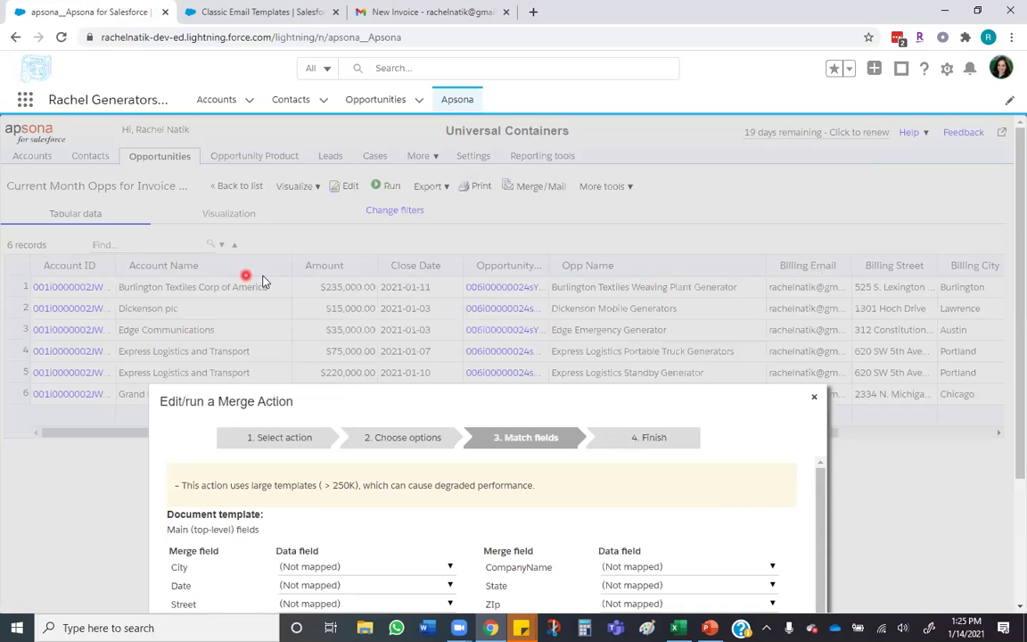
drag(350, 397, 317, 122)
click(310, 282)
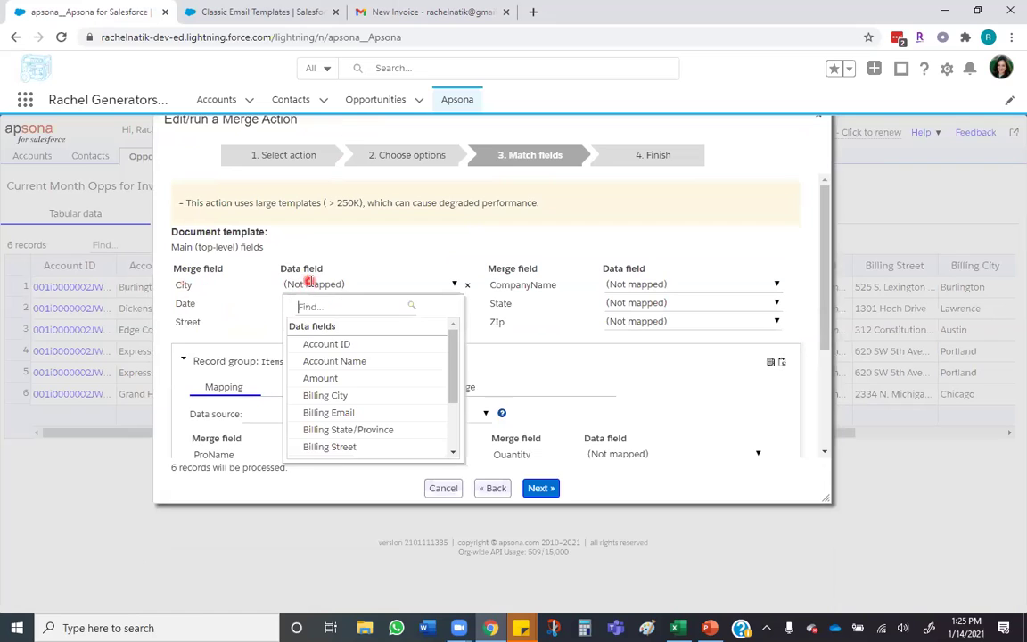
click(325, 395)
Map the document template's Date field to the system field Today's date
click(314, 303)
click(314, 303)
click(314, 303)
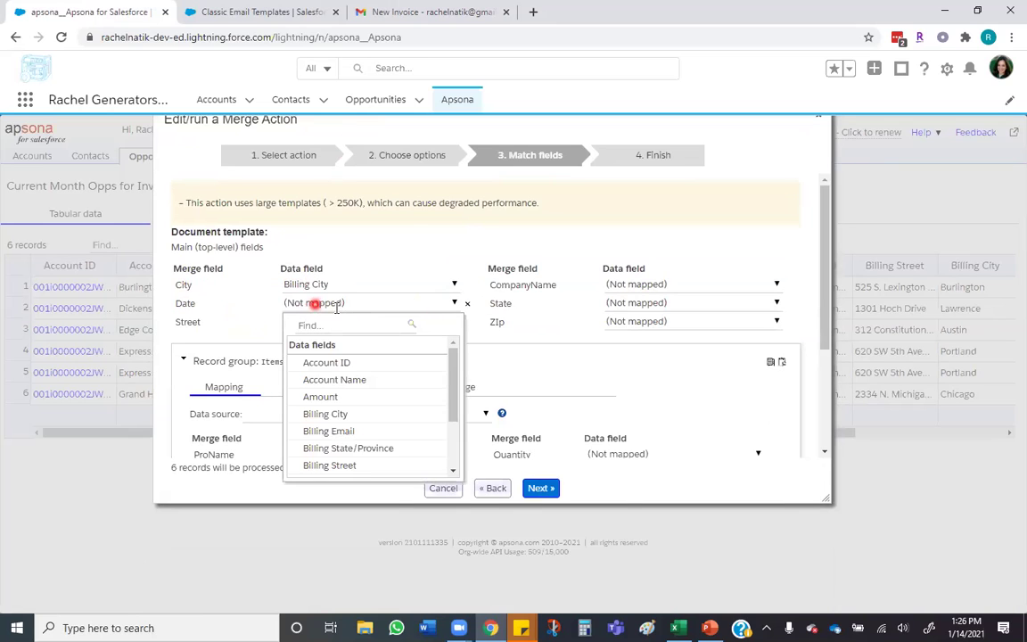
scroll(379, 371, down, 2)
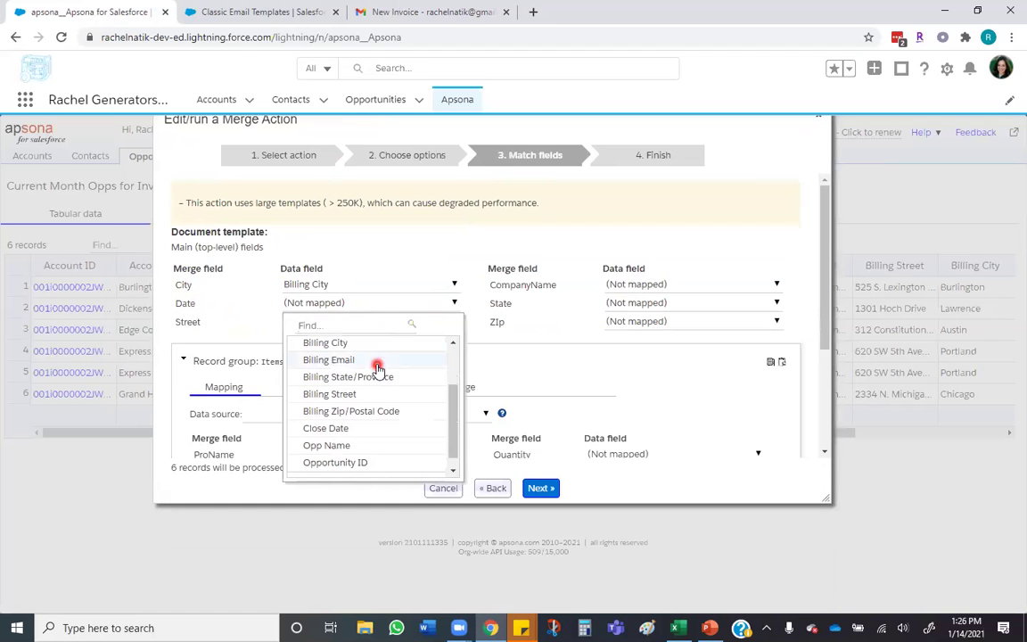
scroll(376, 364, down, 1)
click(339, 470)
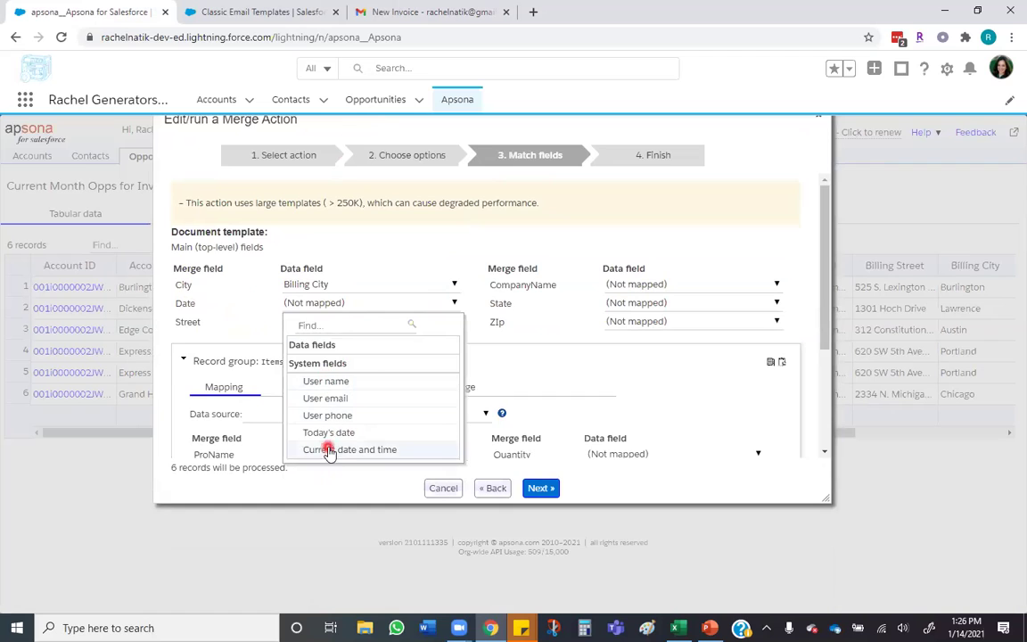
click(329, 432)
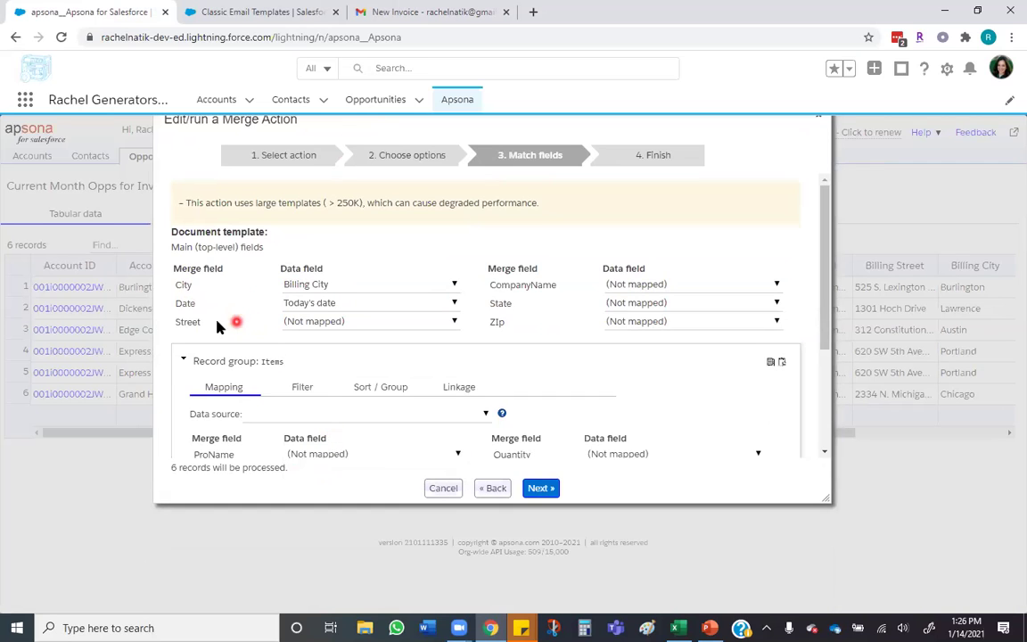
click(316, 298)
scroll(357, 419, down, 2)
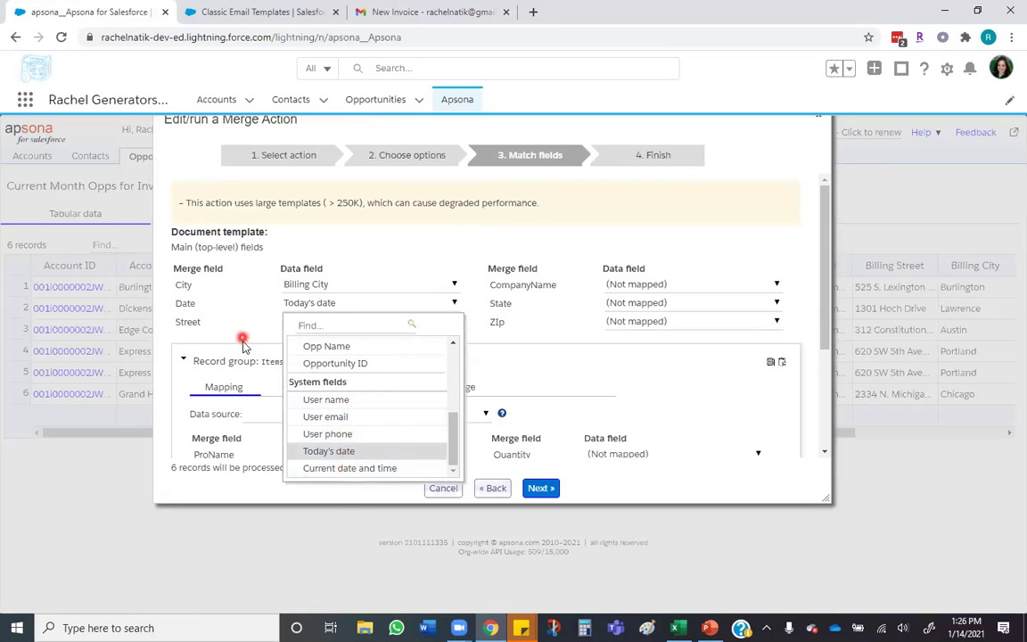
click(223, 310)
Map the document template's Street field to Billing Street and its CompanyName field to Account Name
click(334, 321)
scroll(346, 374, down, 2)
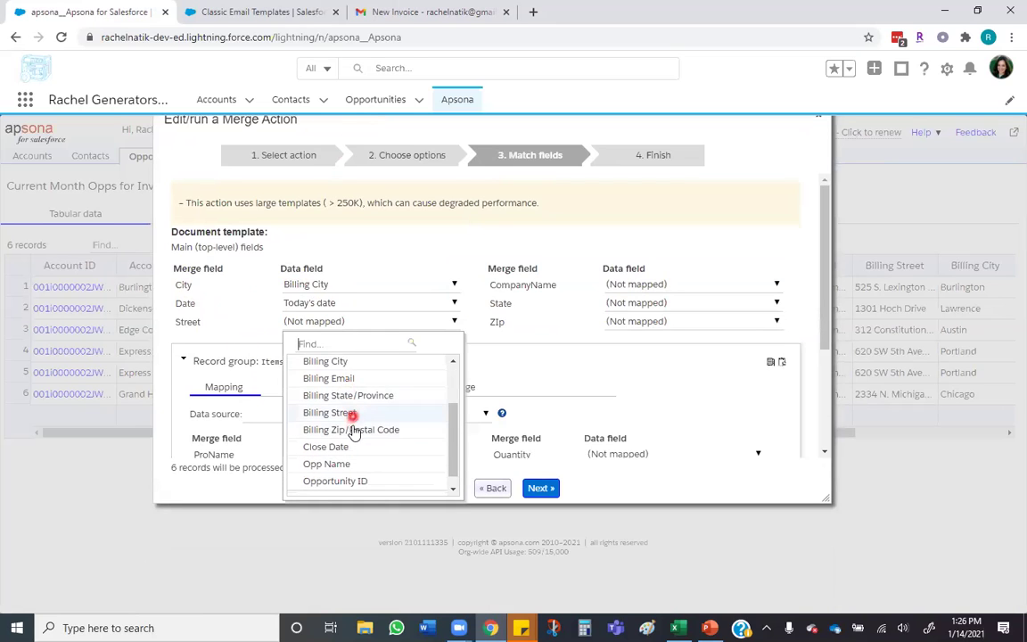
click(350, 416)
click(639, 286)
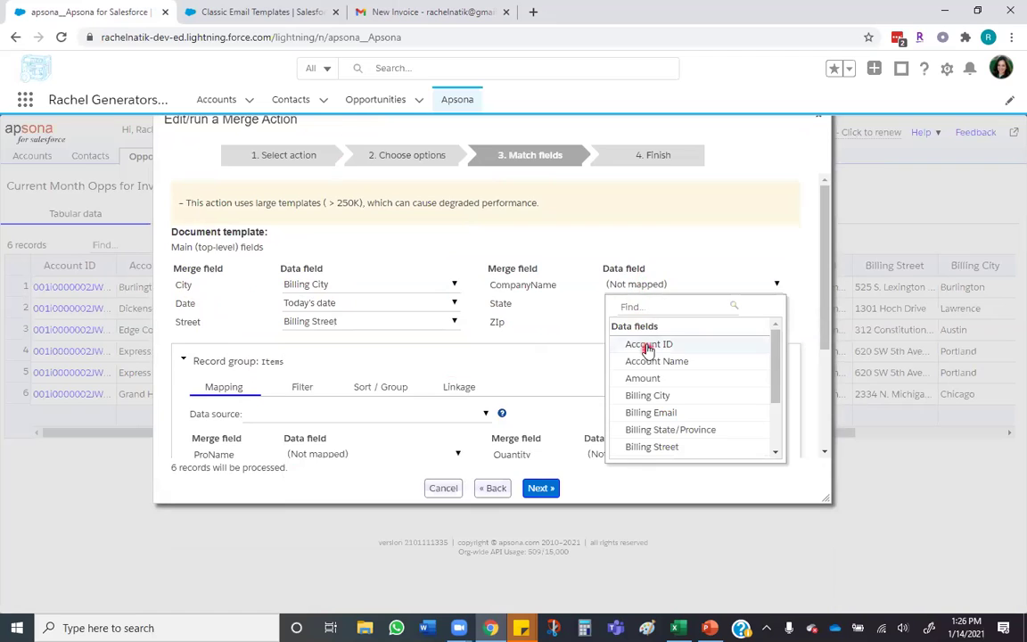
click(644, 359)
Map the document template's State field to Billing State/Province and its Zip field to Billing Zip/Postal Code
click(643, 304)
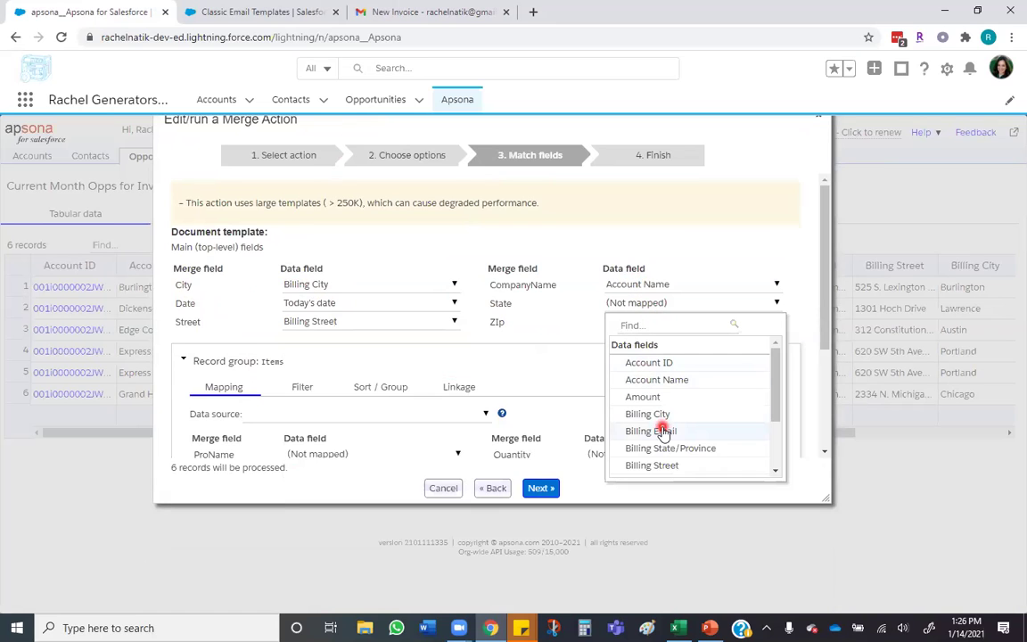
click(638, 447)
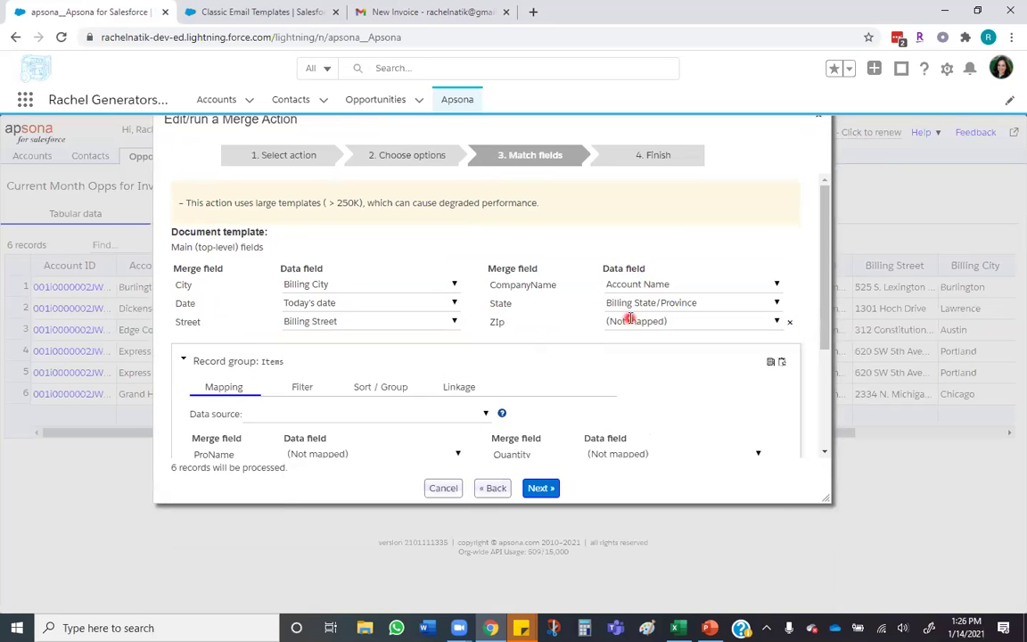
click(624, 321)
scroll(640, 412, down, 2)
click(635, 426)
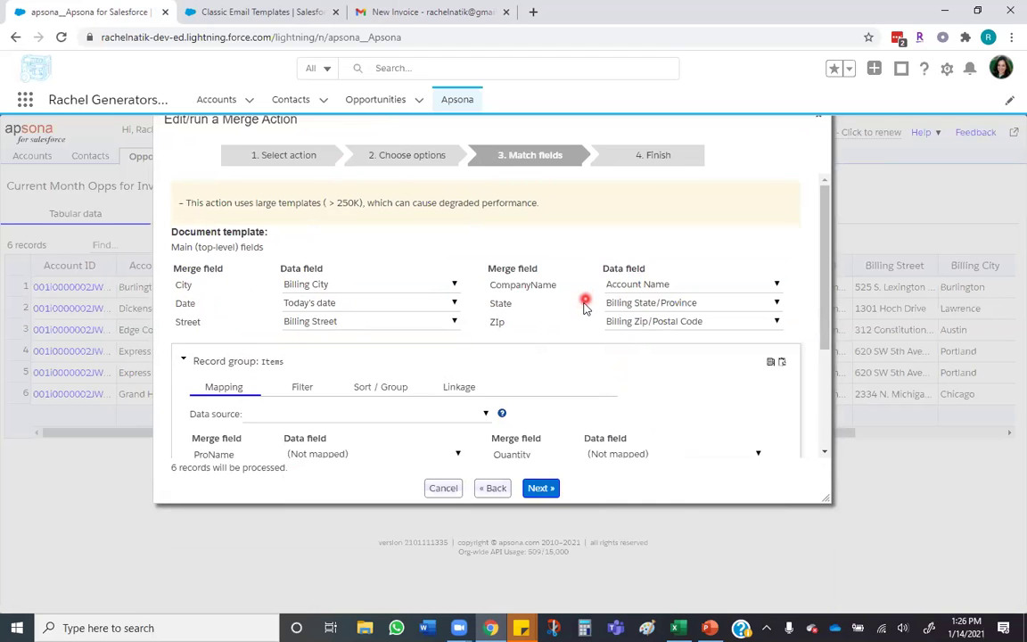
Set the Items record group's data source to the Opportunity Product report "Opp Products for Invoice (DEMO)"
scroll(551, 261, down, 1)
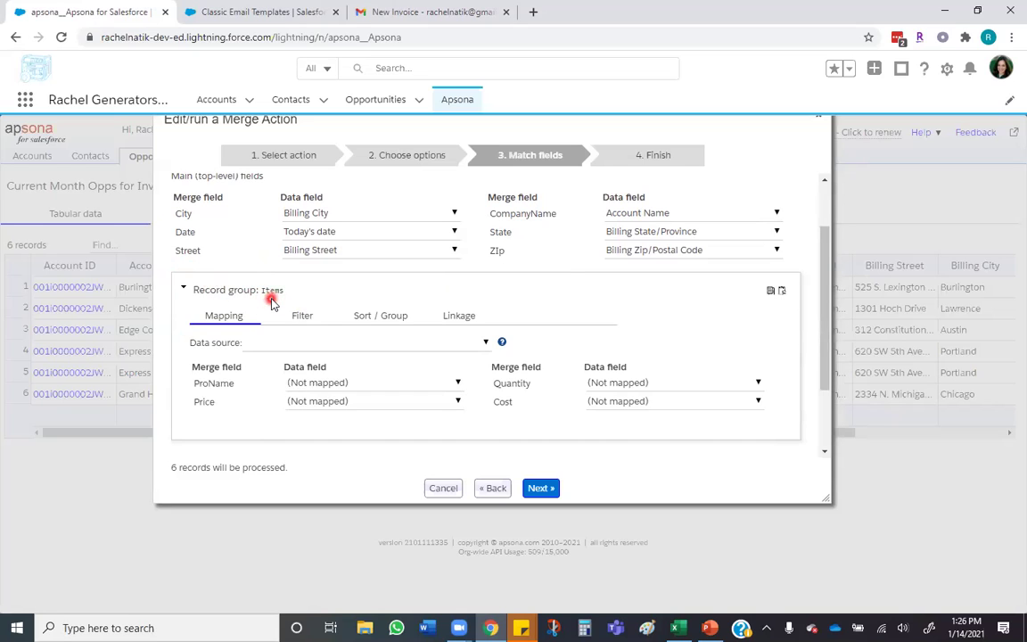
click(284, 345)
scroll(294, 403, down, 3)
scroll(294, 410, down, 15)
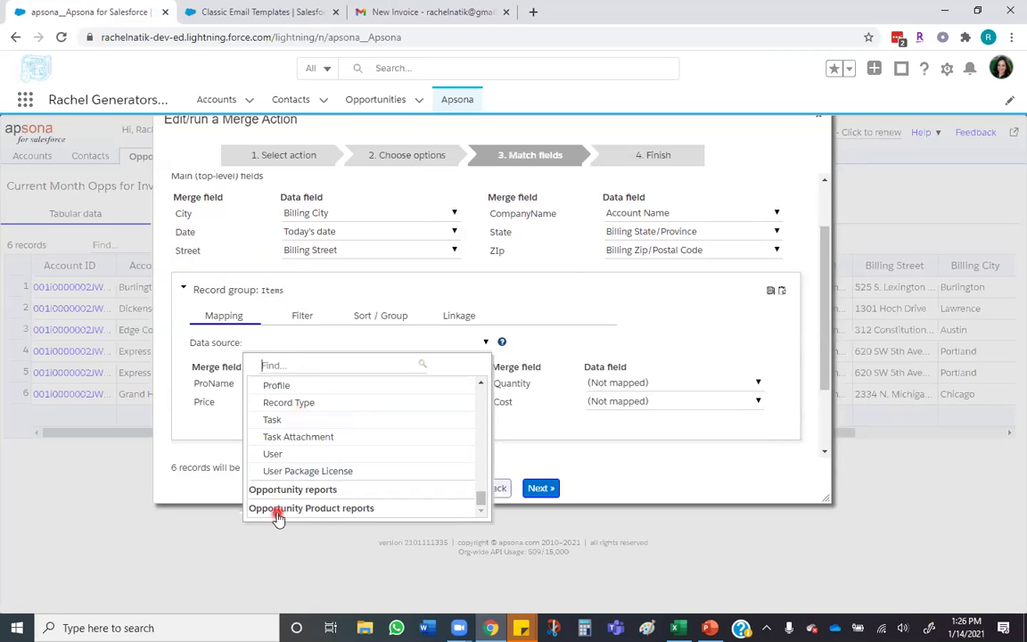
click(277, 509)
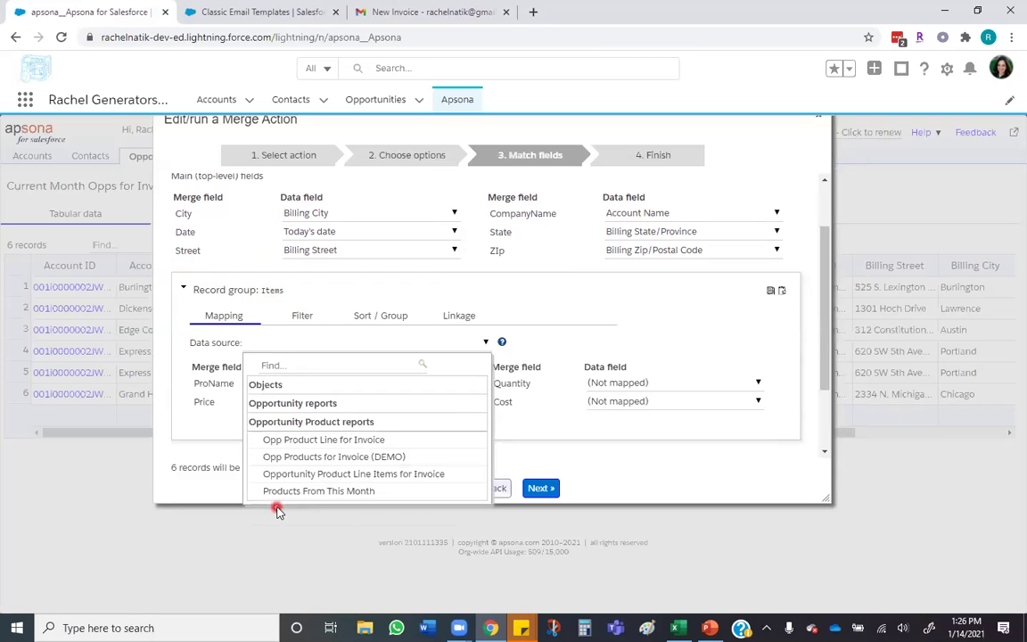
click(295, 457)
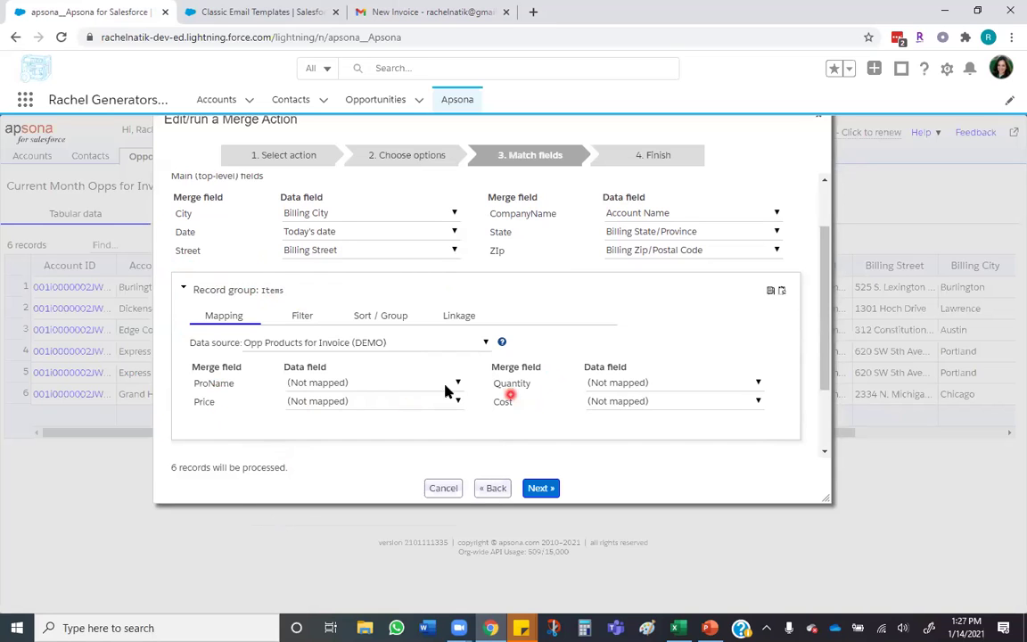
In the Items record group, map ProName to Opportunity Product Name and Price to Sales Price
click(332, 384)
click(330, 383)
click(328, 384)
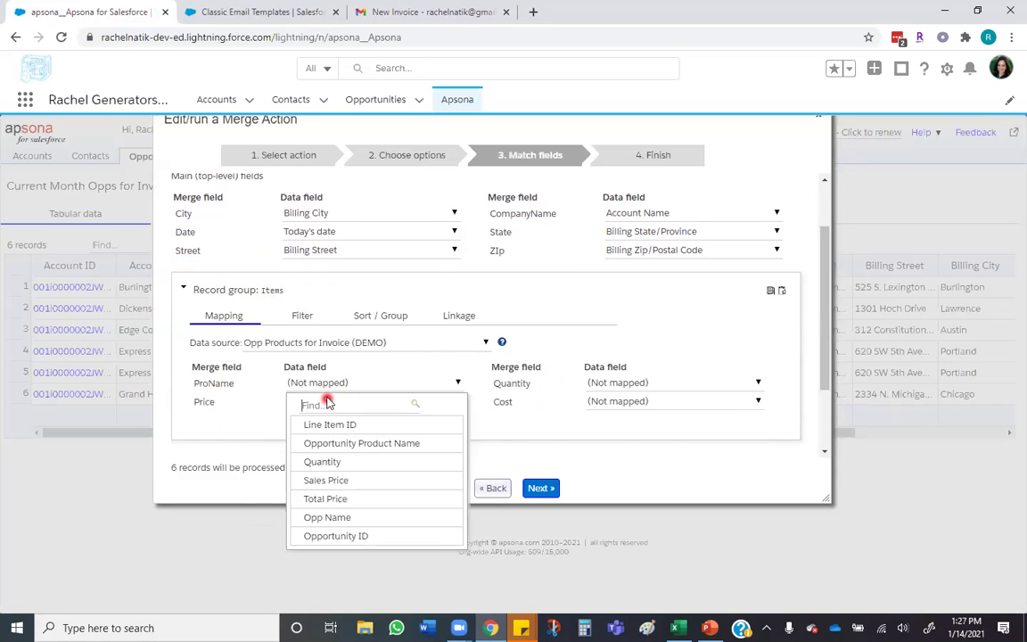
click(331, 444)
click(321, 402)
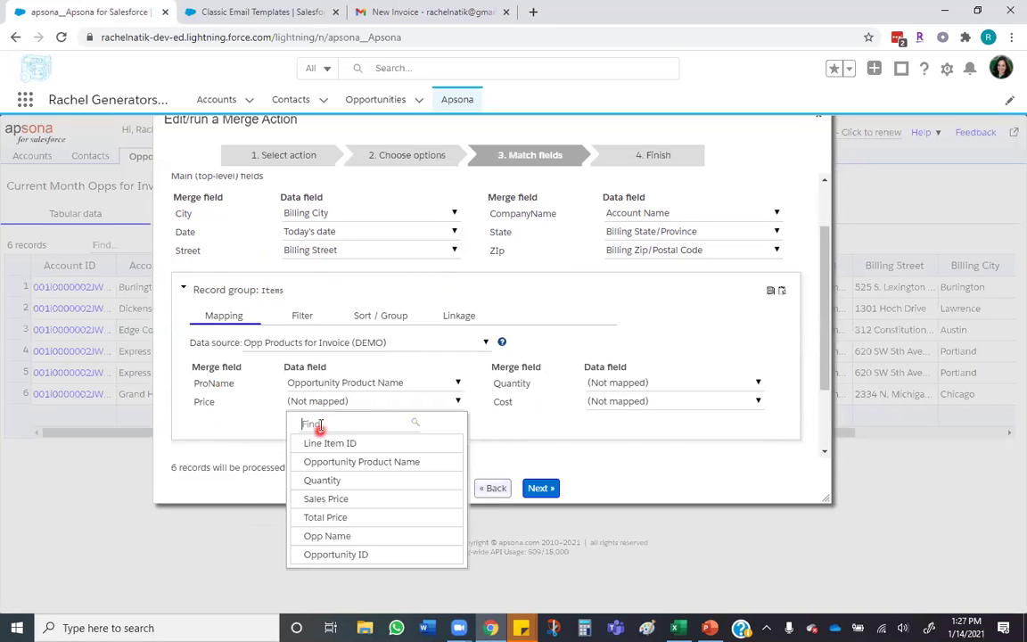
click(325, 499)
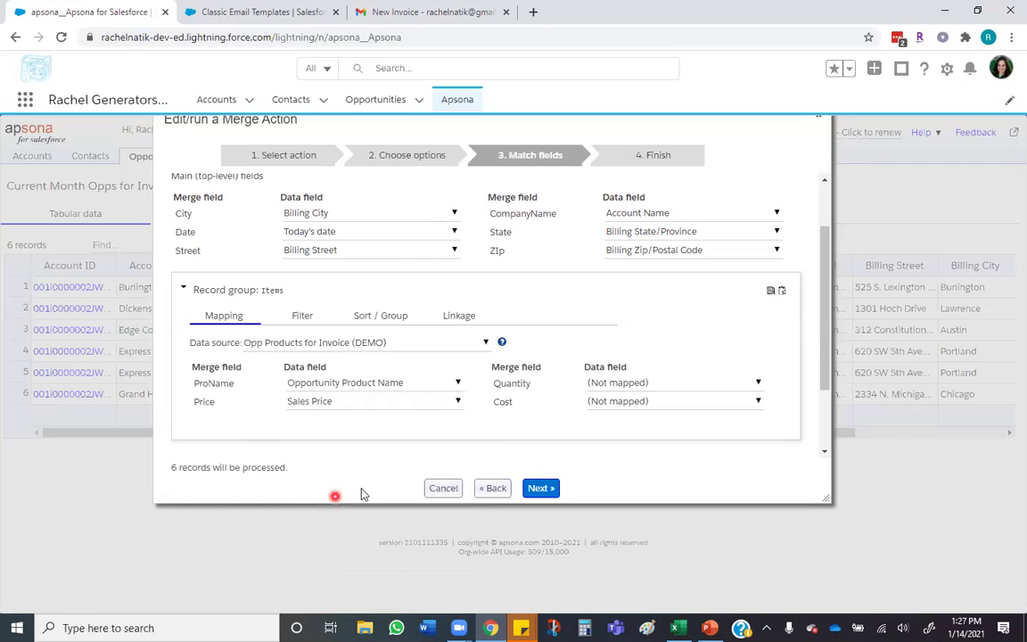
In the Items record group, map the Quantity merge field to Quantity and Cost to Total Price
click(597, 382)
click(623, 461)
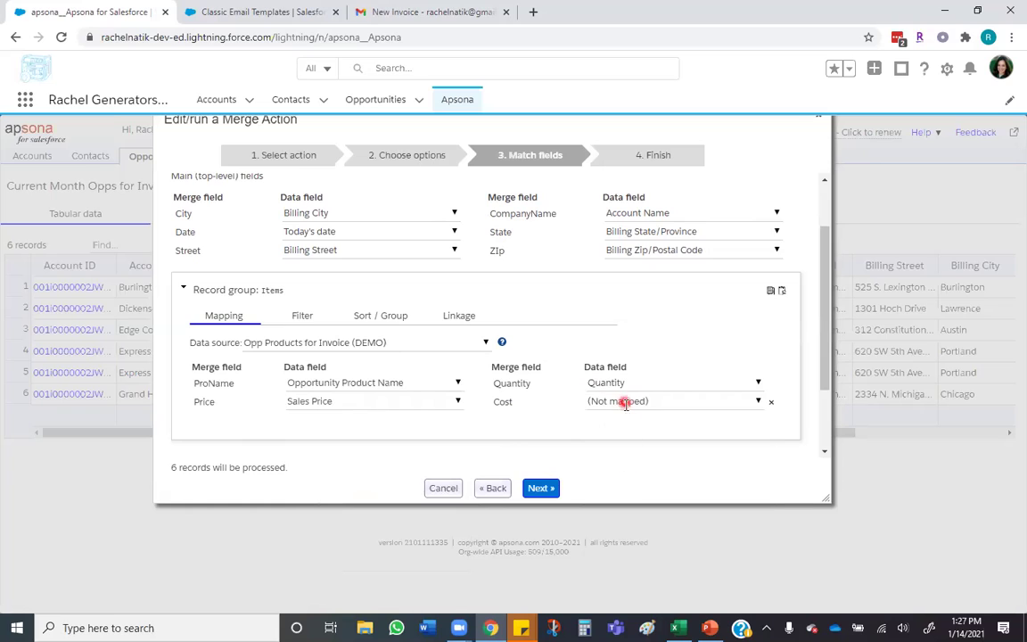
click(624, 403)
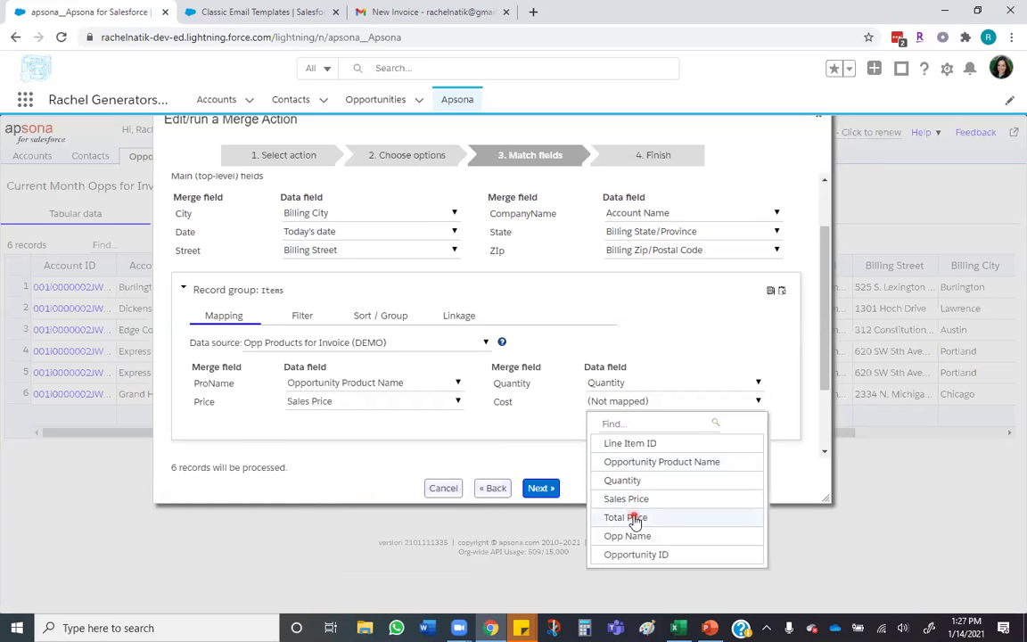
click(635, 519)
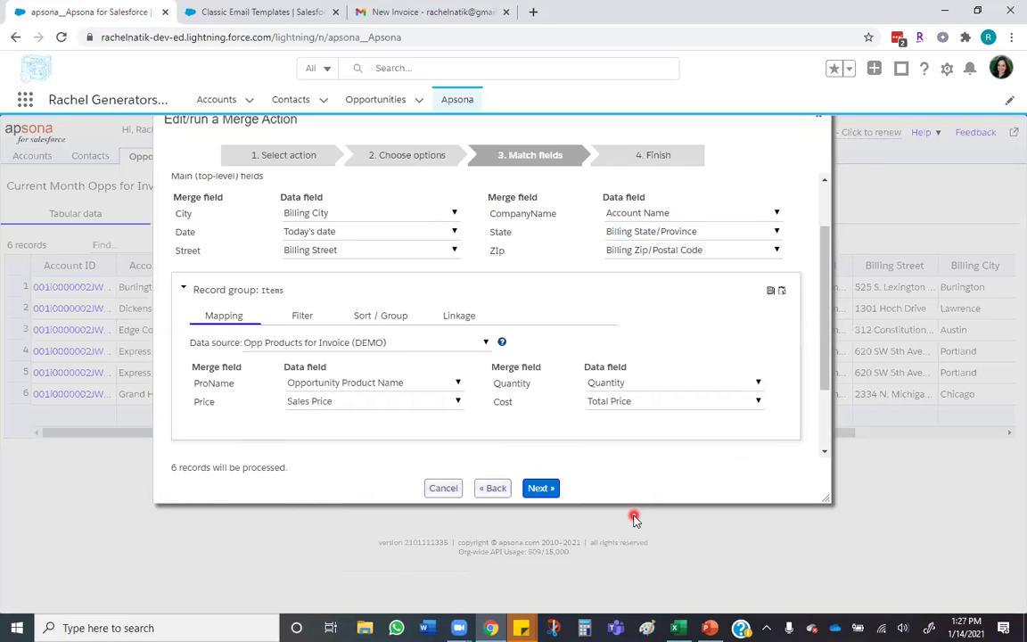
Set the Items record group's linkage to "Opportunity ID matches Opportunity Product.Opportunity"
click(462, 316)
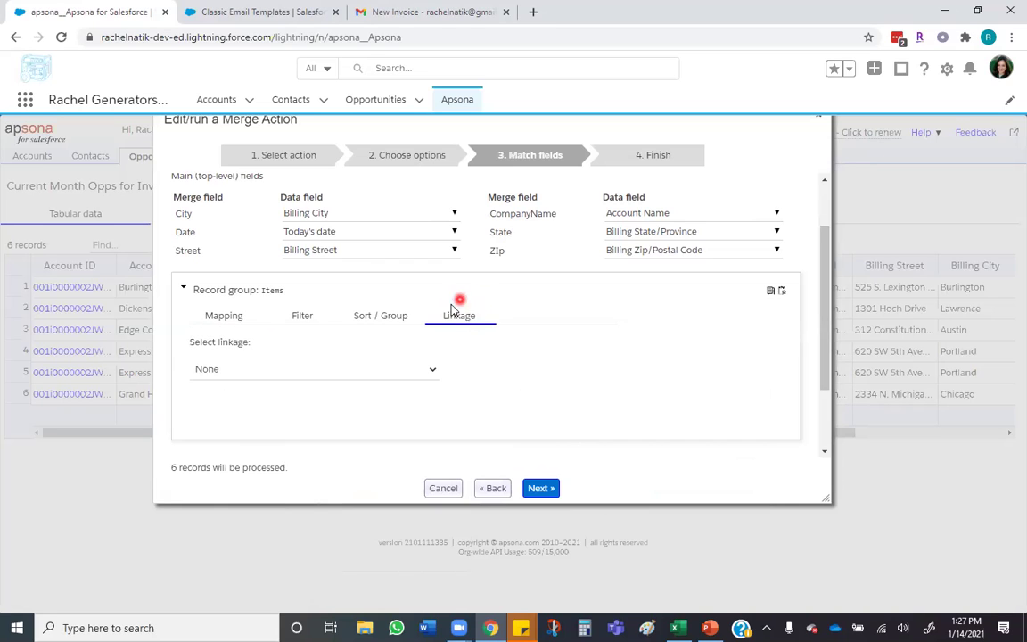
click(390, 371)
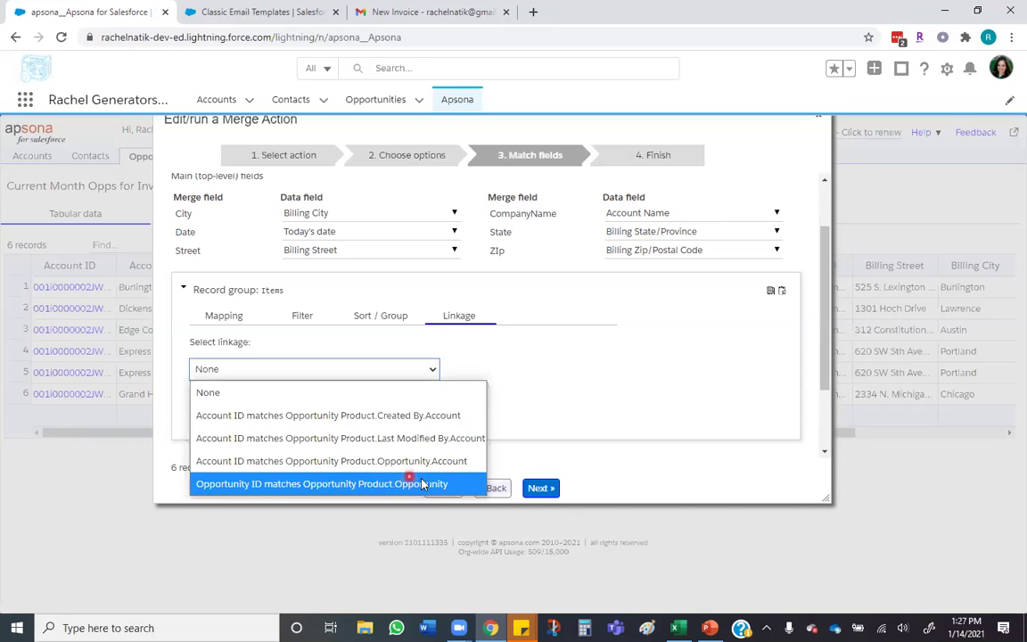
click(359, 485)
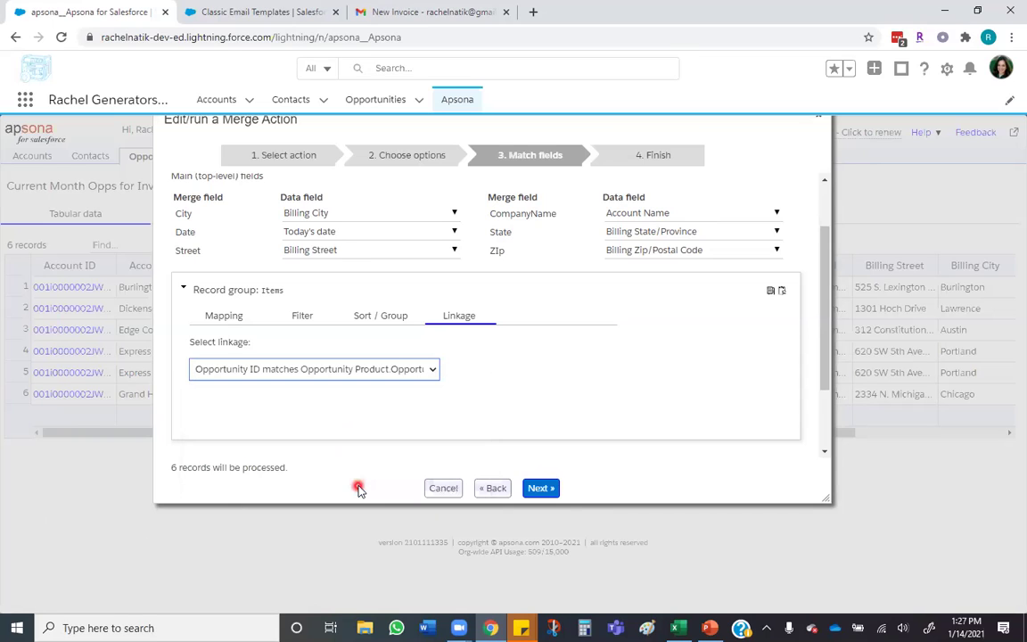
Map the Product Invoice email template's Amount merge field to the Amount data field
scroll(357, 417, down, 2)
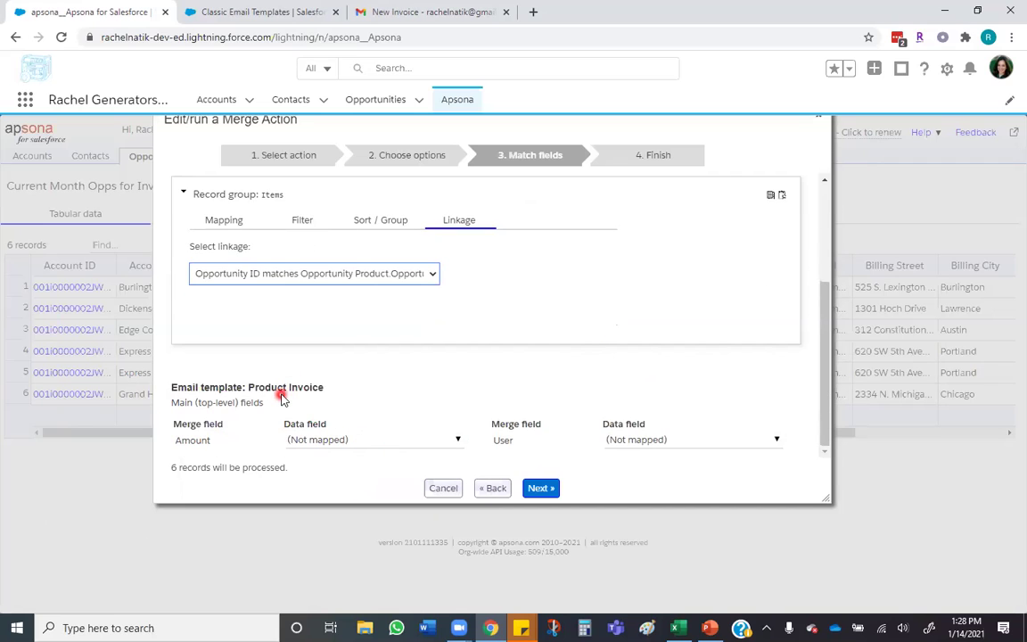
click(326, 440)
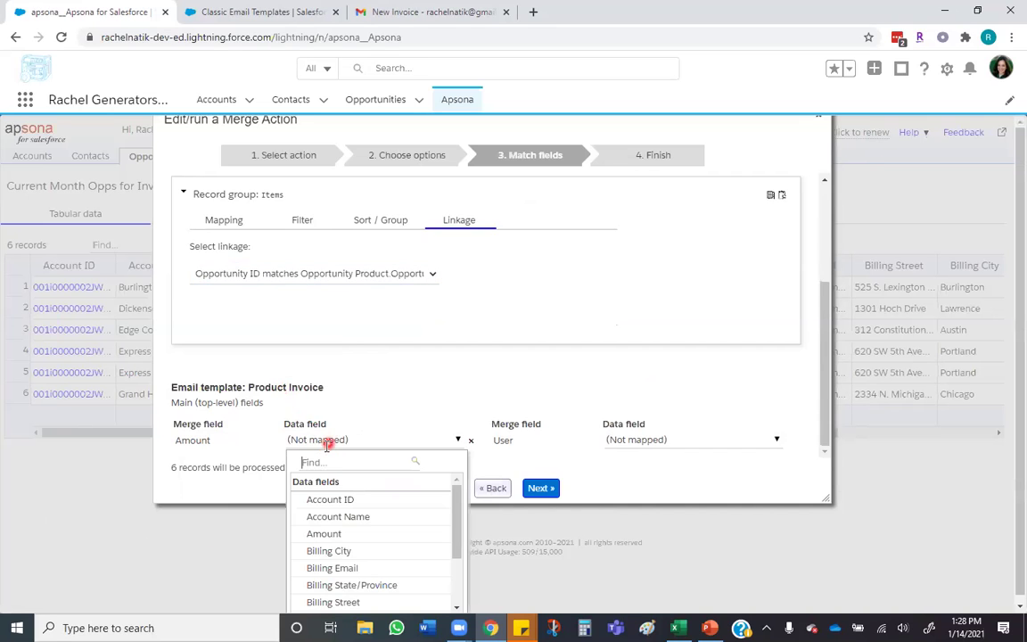
click(332, 534)
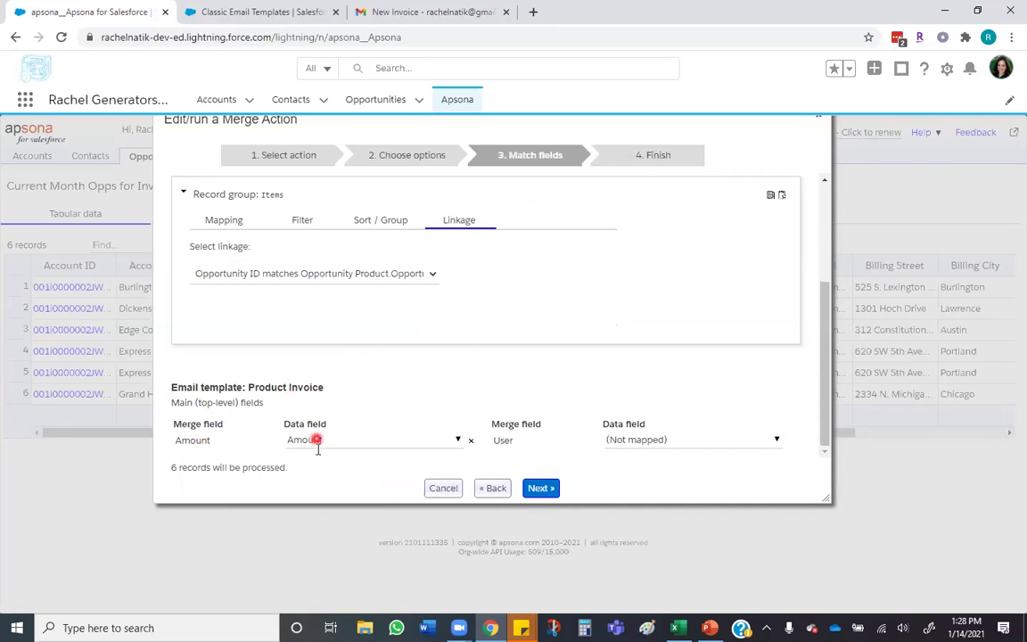
Map the Product Invoice email template's User merge field to the User name system field and proceed to the Finish stage
click(632, 436)
scroll(647, 493, down, 2)
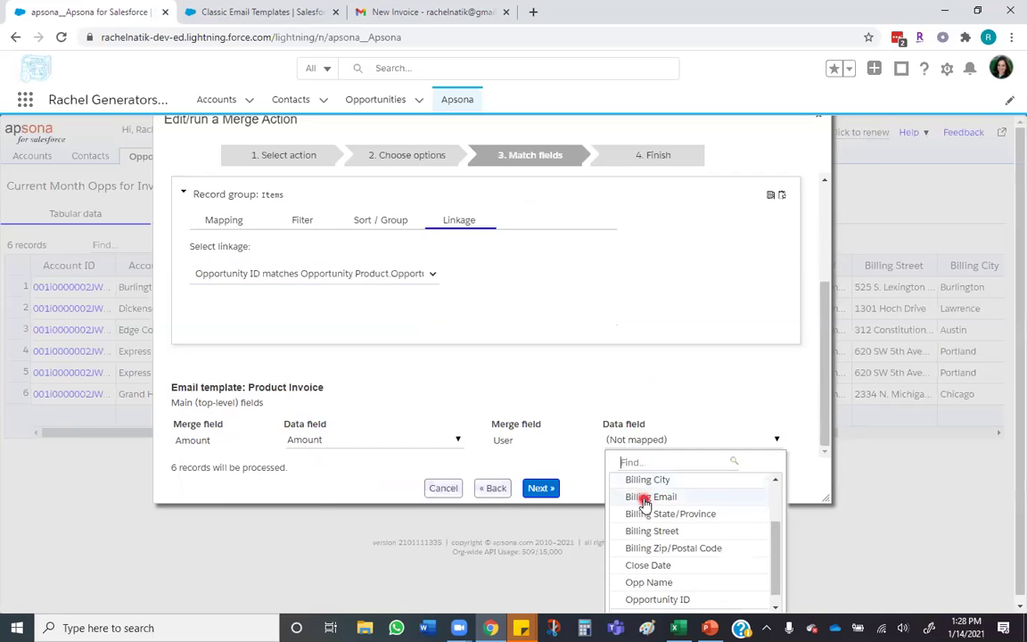
scroll(643, 371, down, 1)
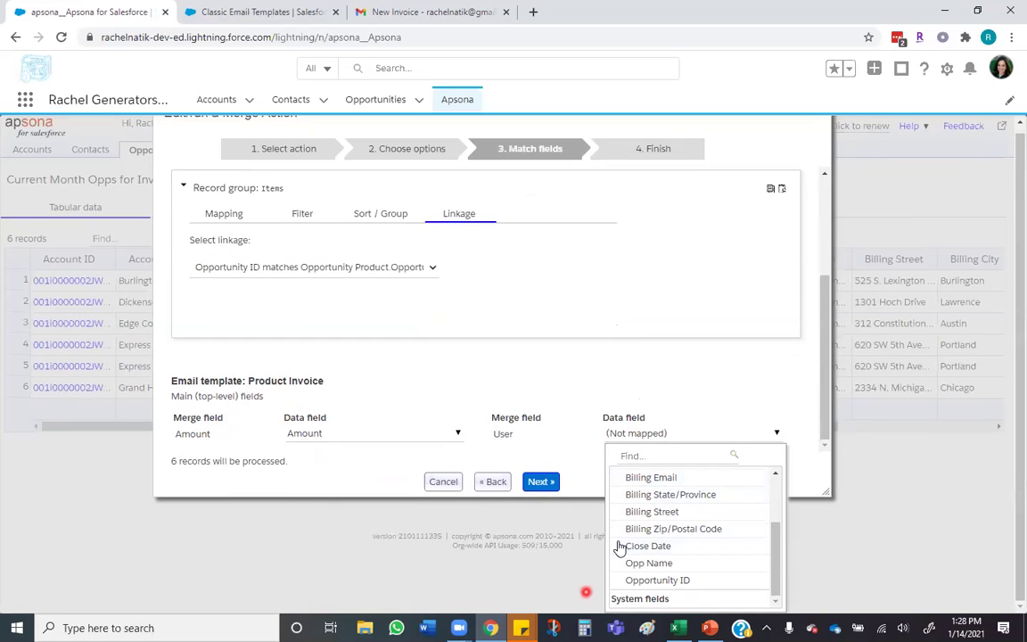
click(626, 597)
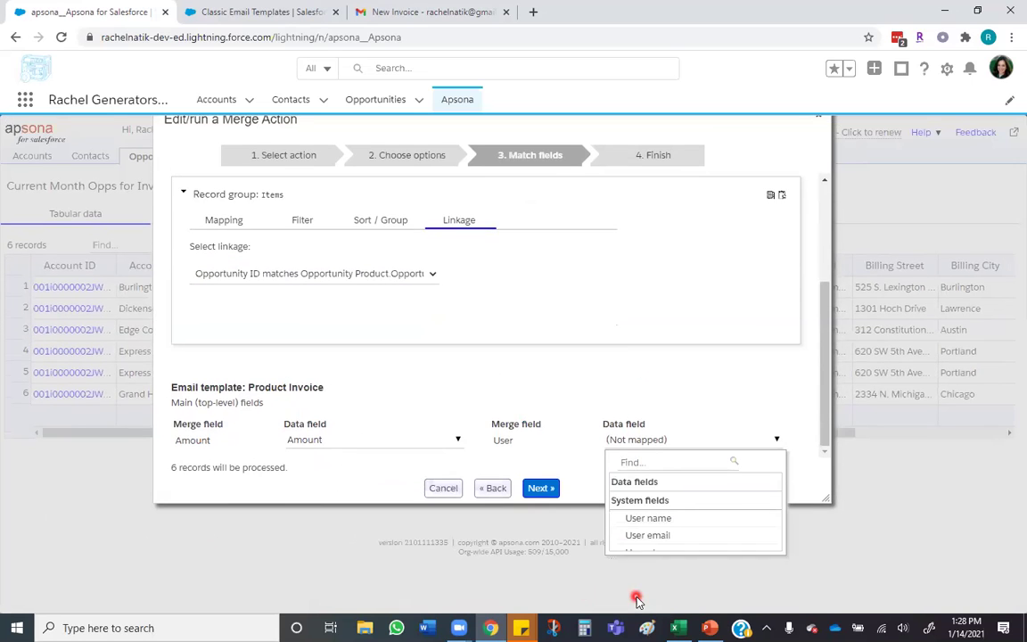
click(642, 517)
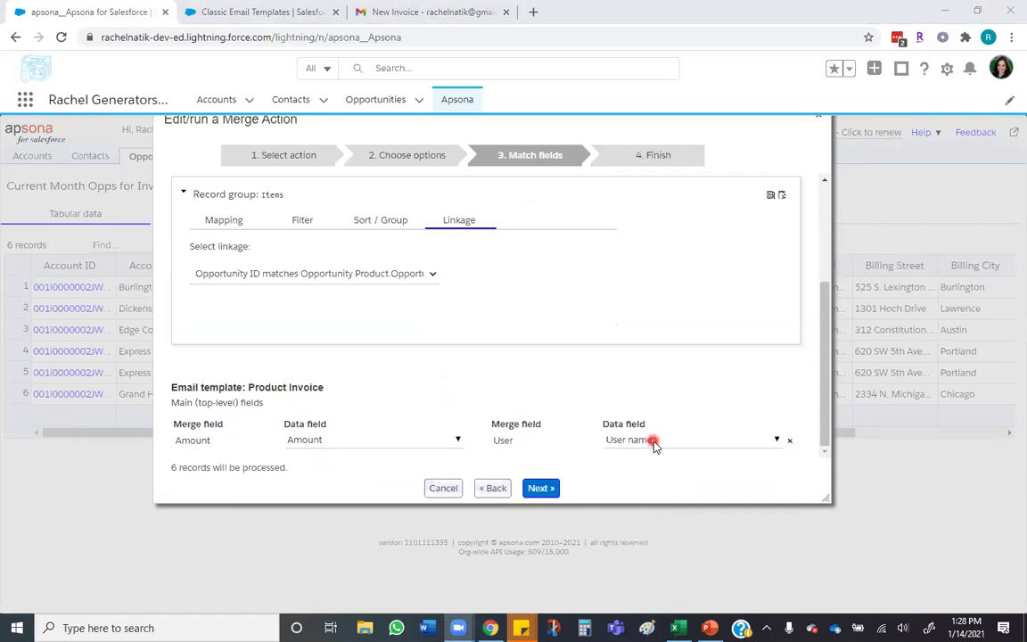
click(539, 489)
In the email options, enable saving each sent email in the Activity History of the corresponding Opportunity record
click(194, 202)
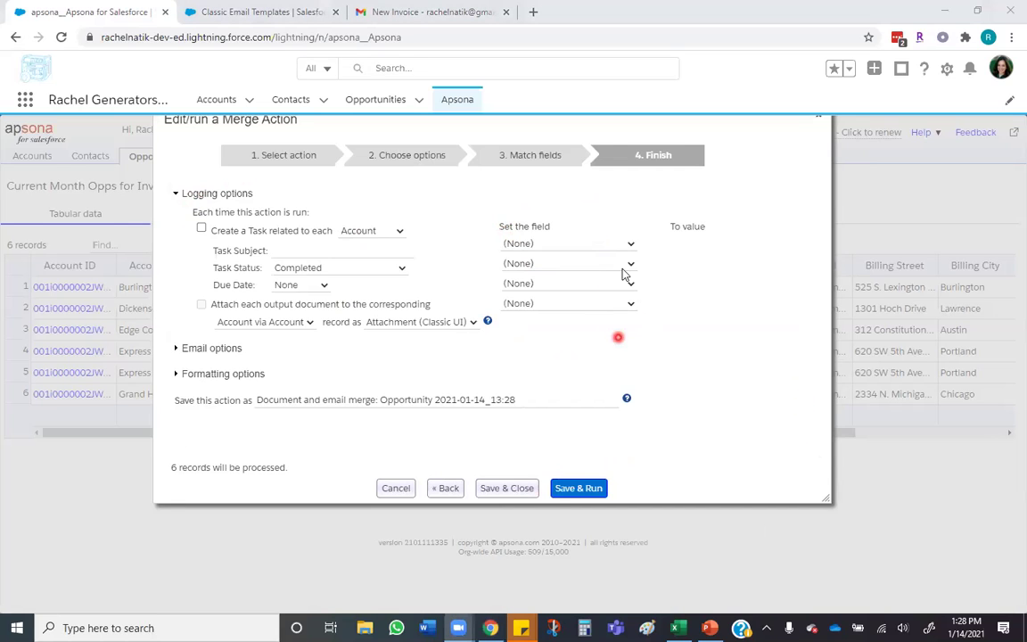
click(176, 195)
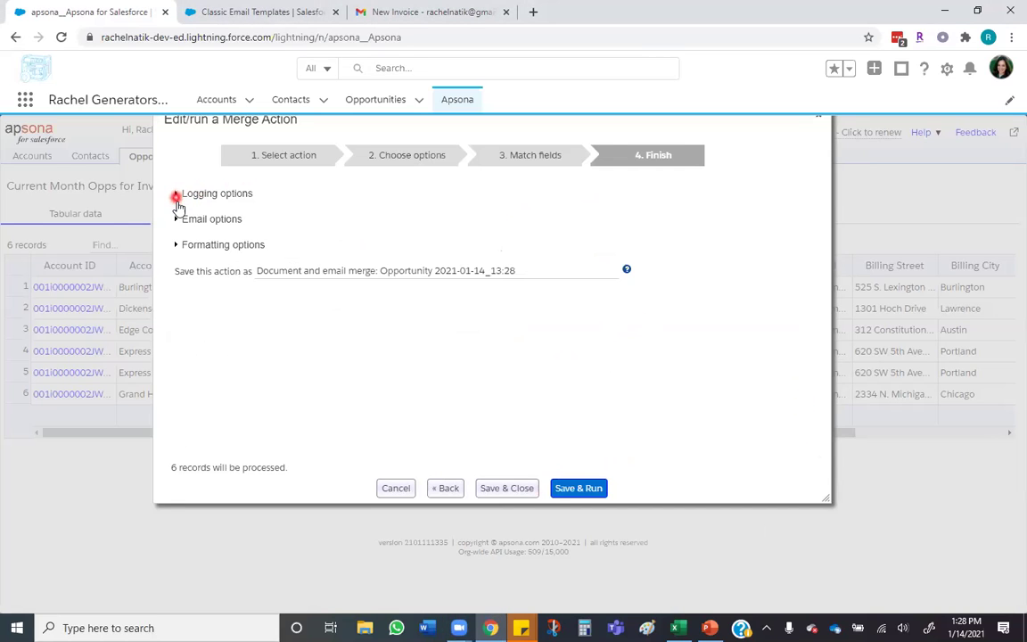
click(178, 220)
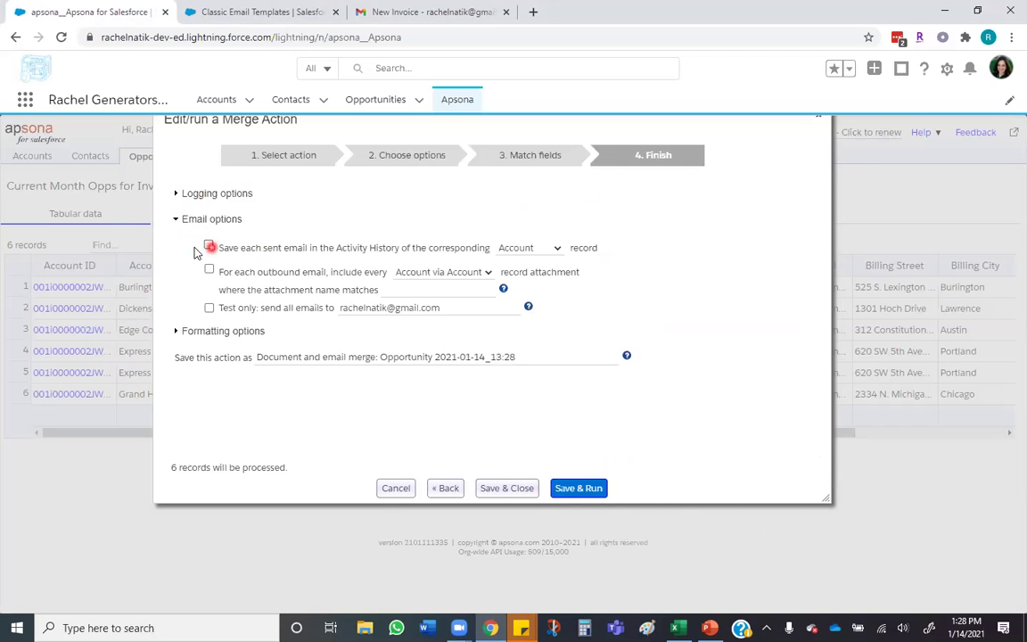
click(209, 246)
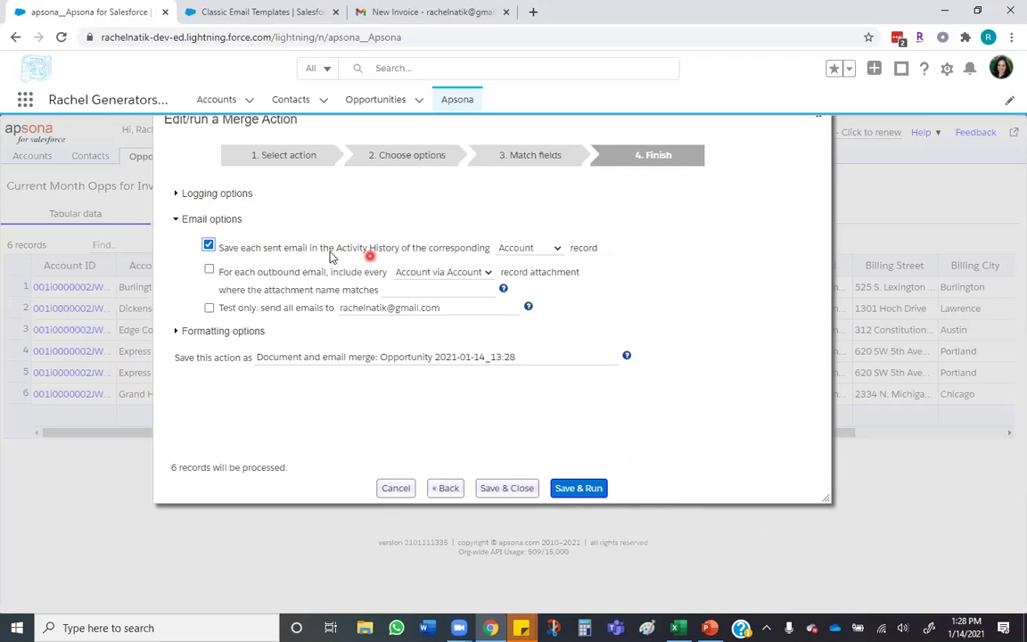
click(536, 248)
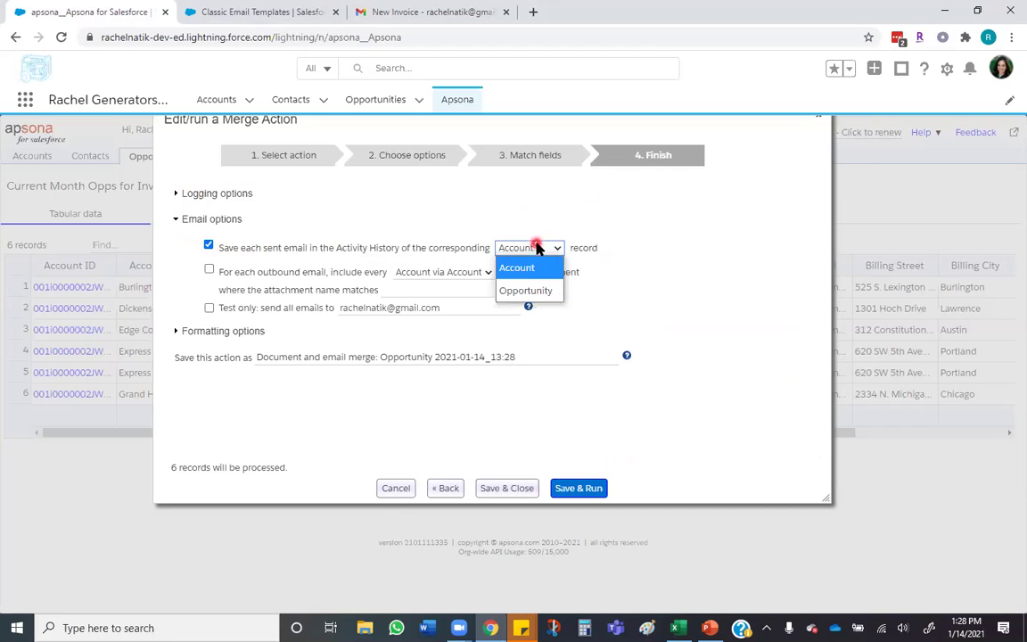
click(525, 290)
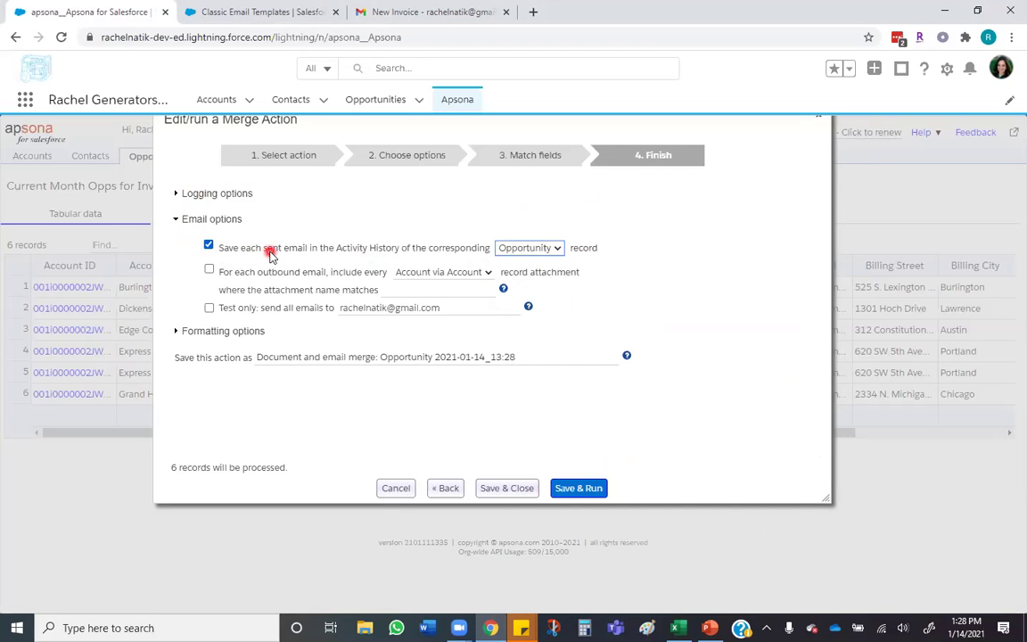
Examine the available date and currency formats in the merge action's formatting options
click(212, 338)
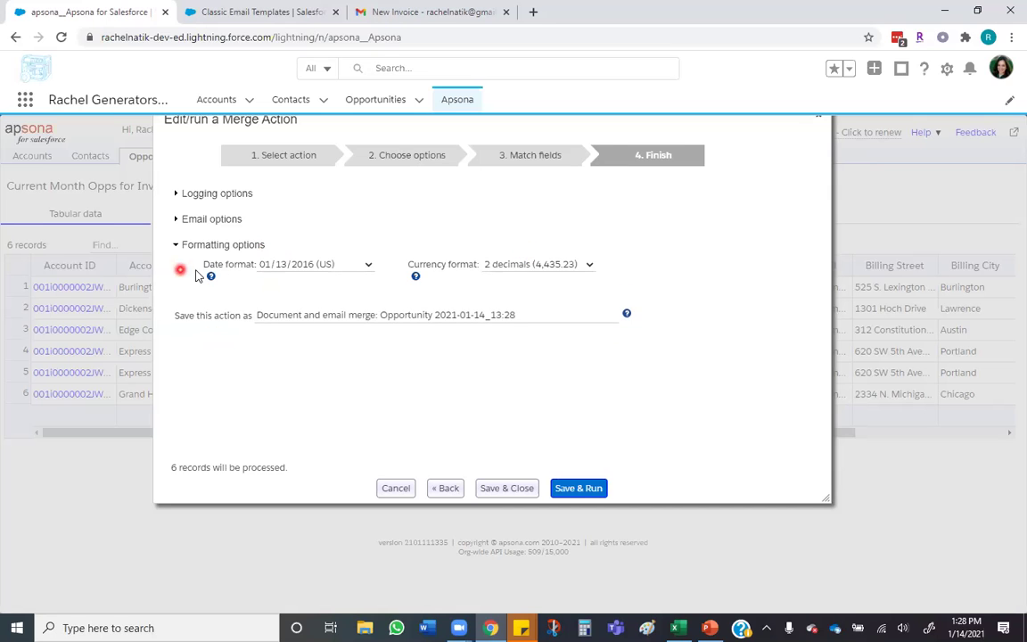
click(293, 271)
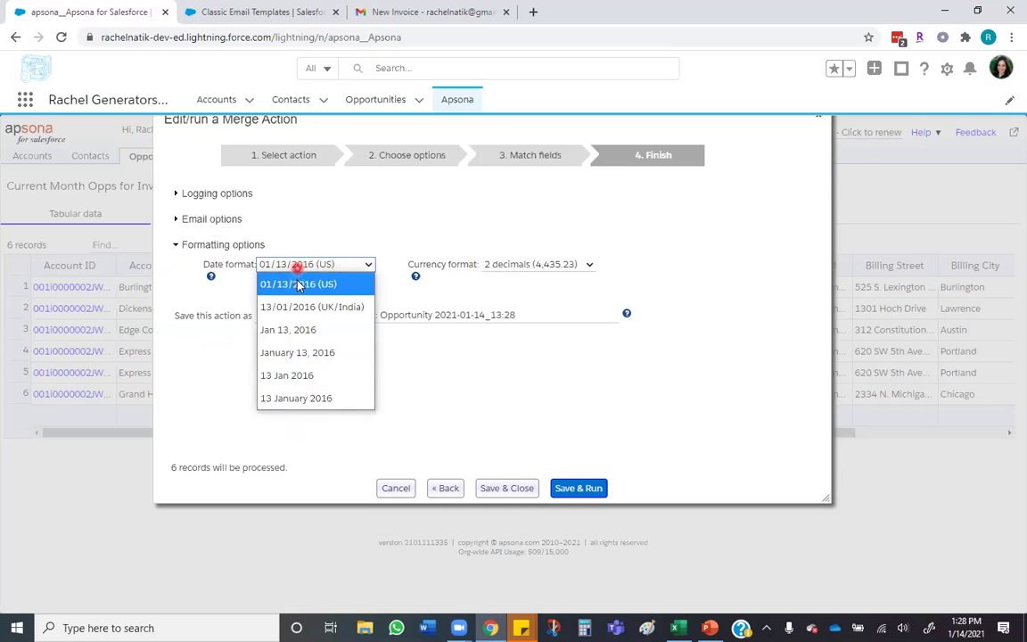
click(417, 260)
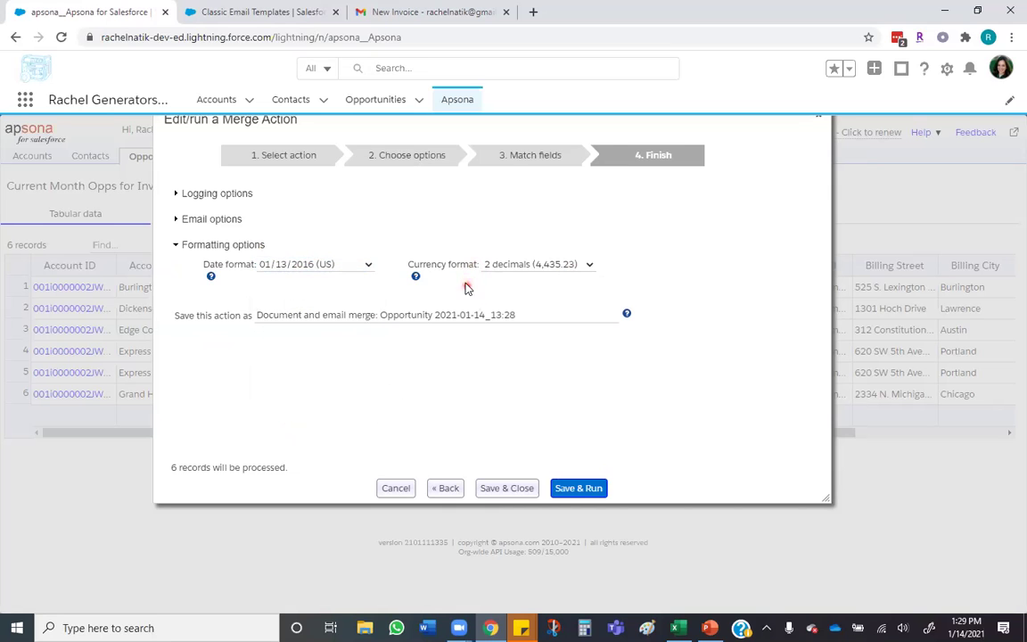
click(522, 265)
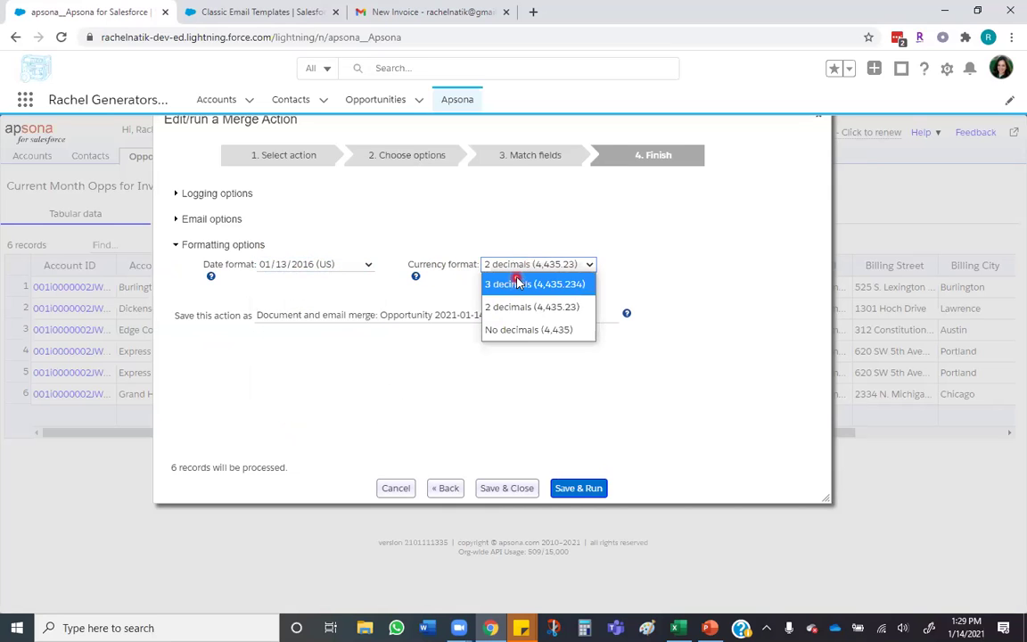
click(386, 240)
click(386, 240)
Name the merge action "Monthly Invoice Email Merge (DEMO)", then save and run it
drag(522, 270, 245, 269)
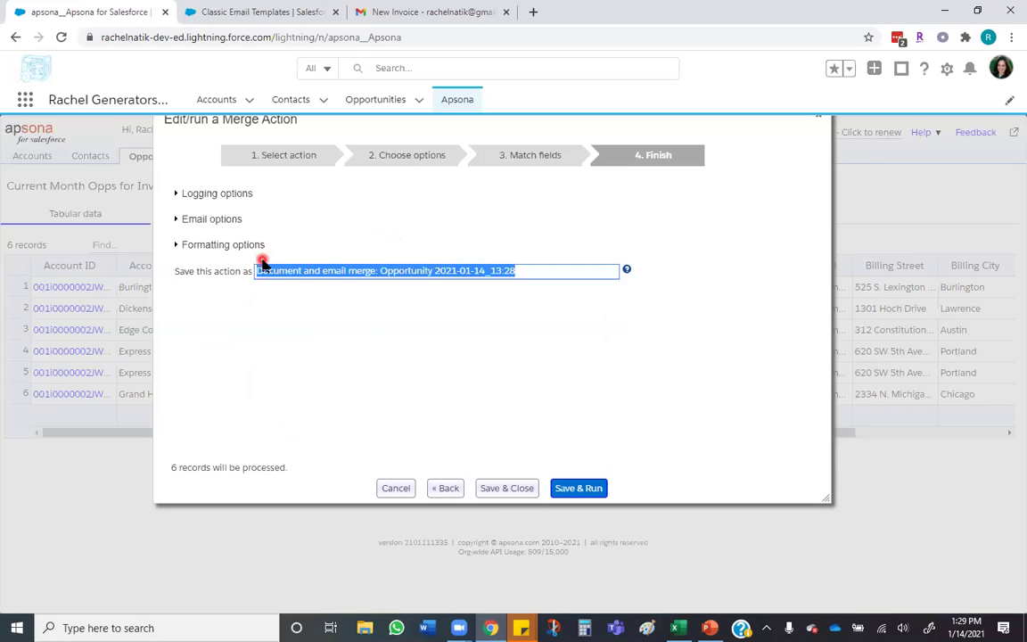
text(Monthly Invoice Email Merge (DEMO)
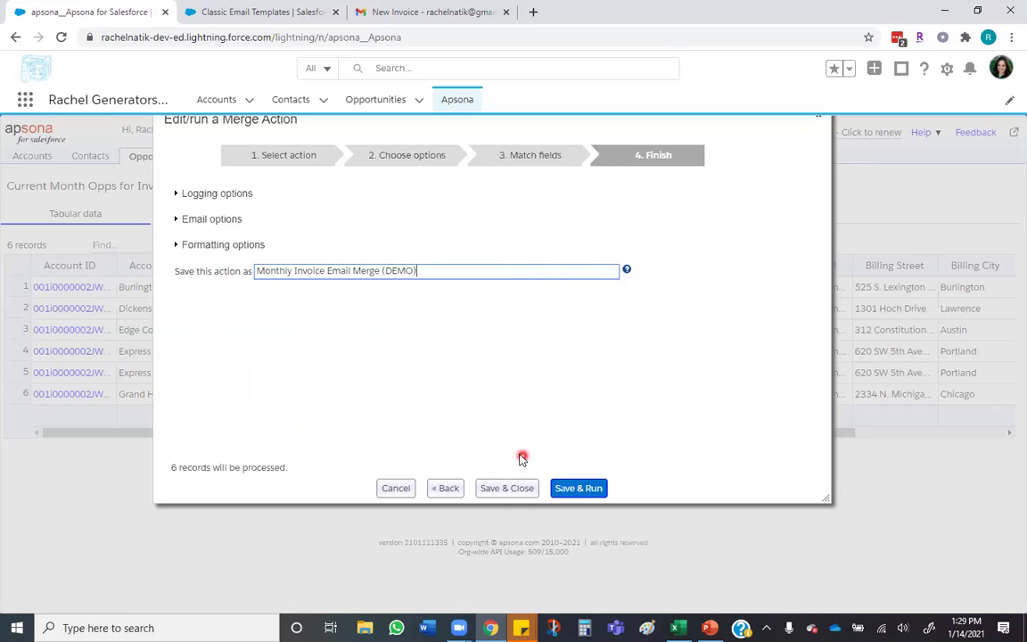
click(567, 489)
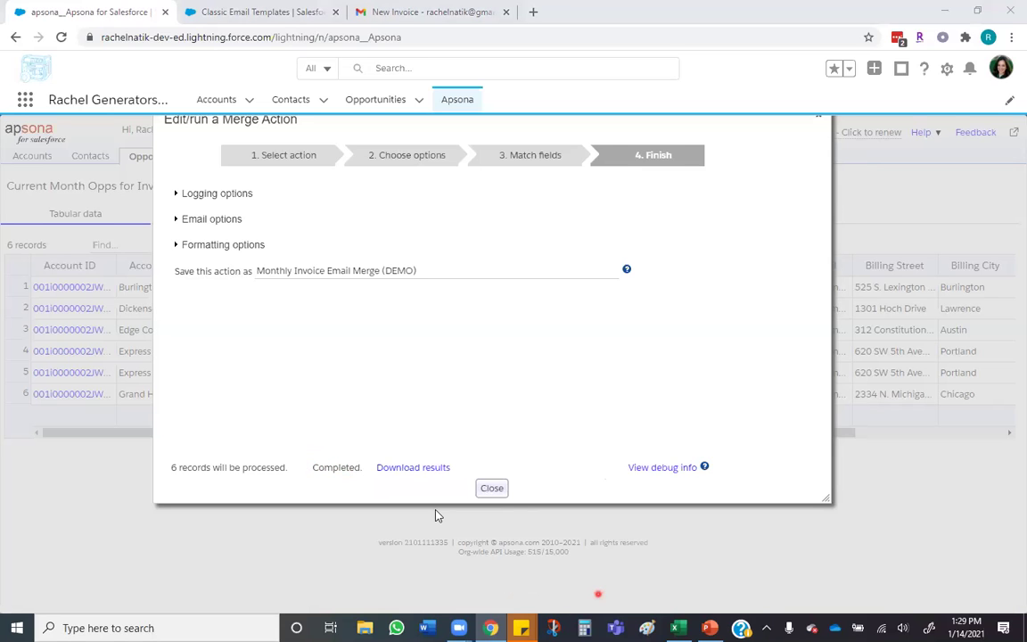
Switch to the New Invoice email in Gmail and examine its merged amount, sender signature and PDF attachment name
key(ctrl+3)
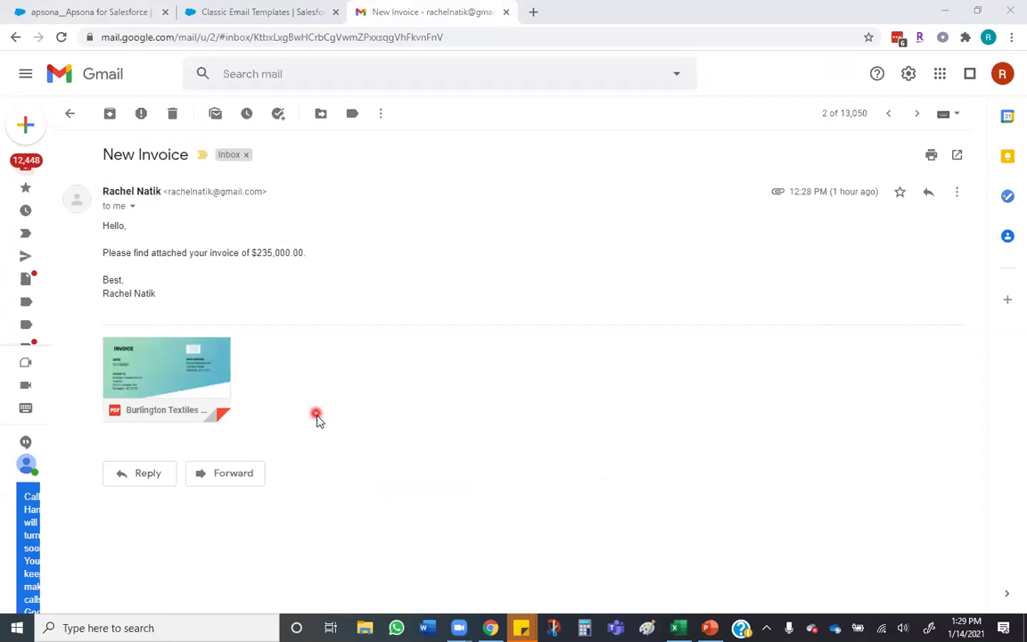
triple_click(108, 252)
click(304, 253)
drag(304, 253, 252, 253)
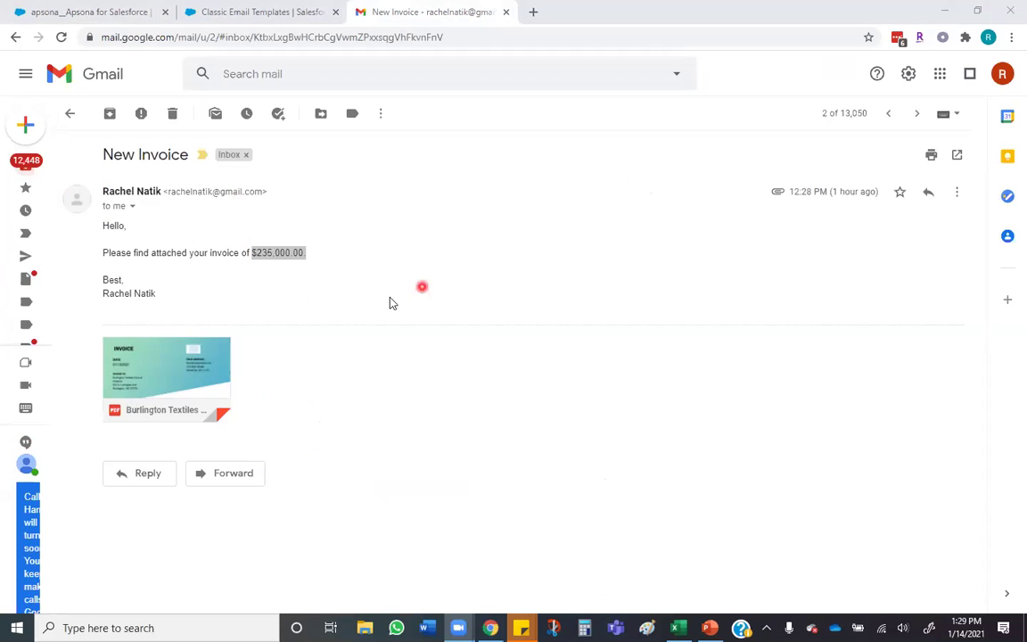
double_click(105, 294)
drag(150, 296, 162, 295)
mouse_move(172, 360)
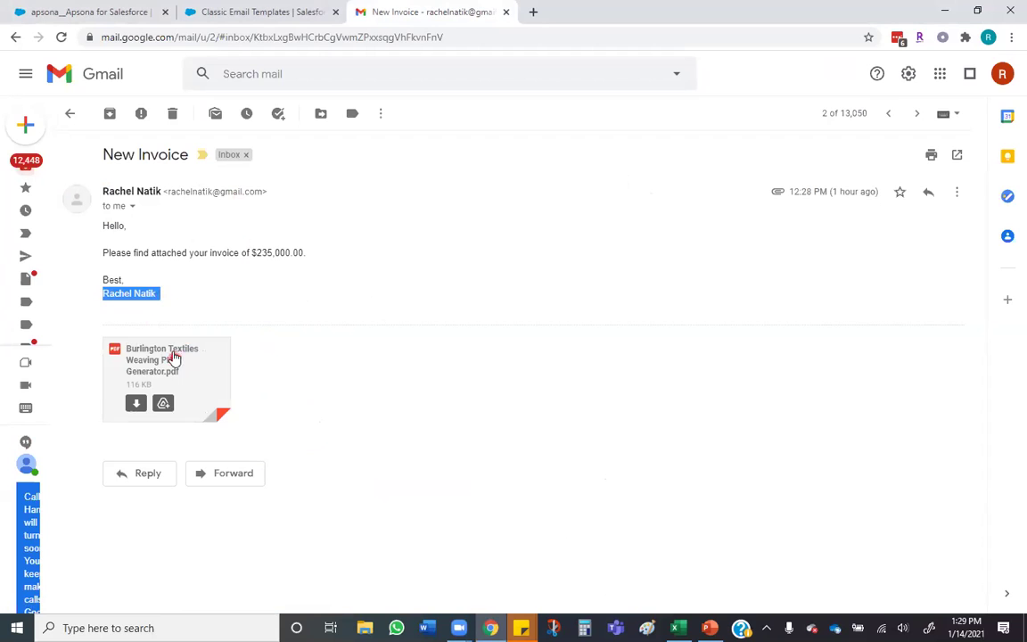
mouse_move(177, 370)
mouse_down()
mouse_move(190, 372)
mouse_move(181, 397)
mouse_move(181, 374)
mouse_up()
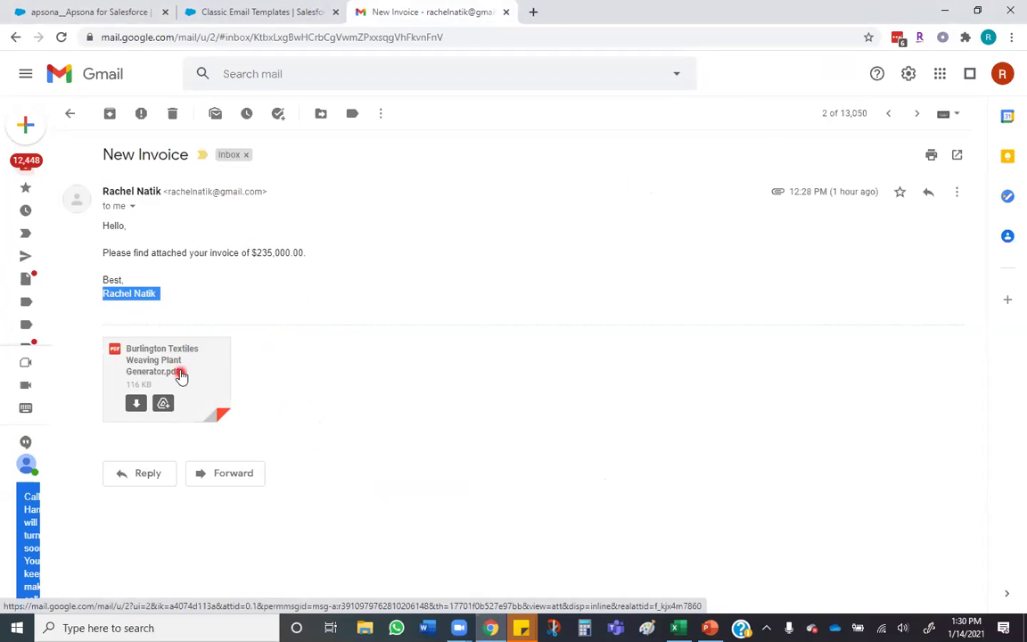
Open the attached Burlington Textiles Weaving Plant Generator.pdf and review the invoice's address, line items and total
click(177, 363)
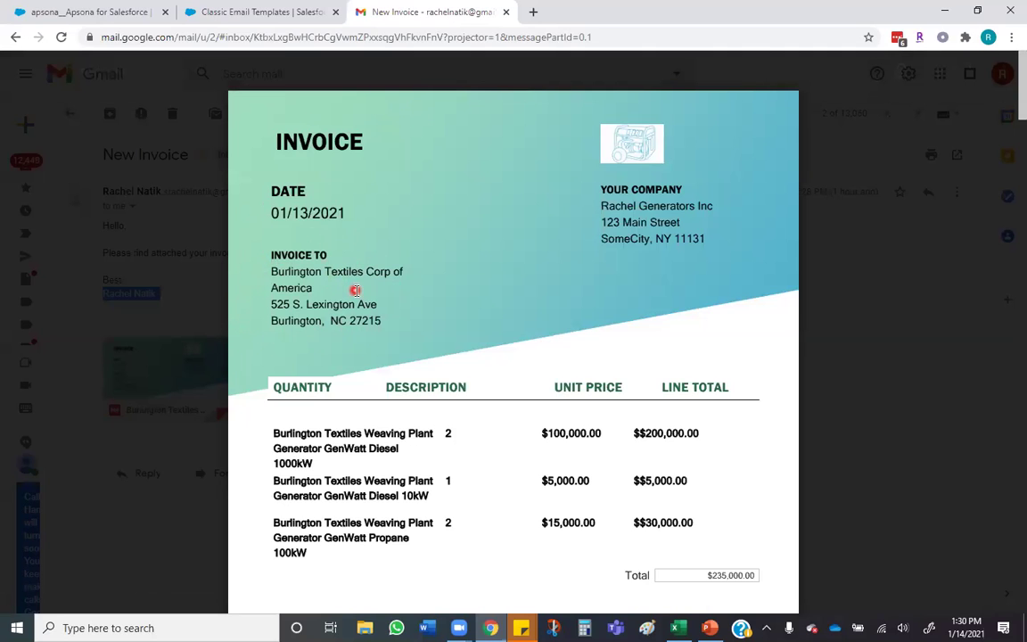
scroll(355, 289, down, 4)
scroll(355, 234, up, 3)
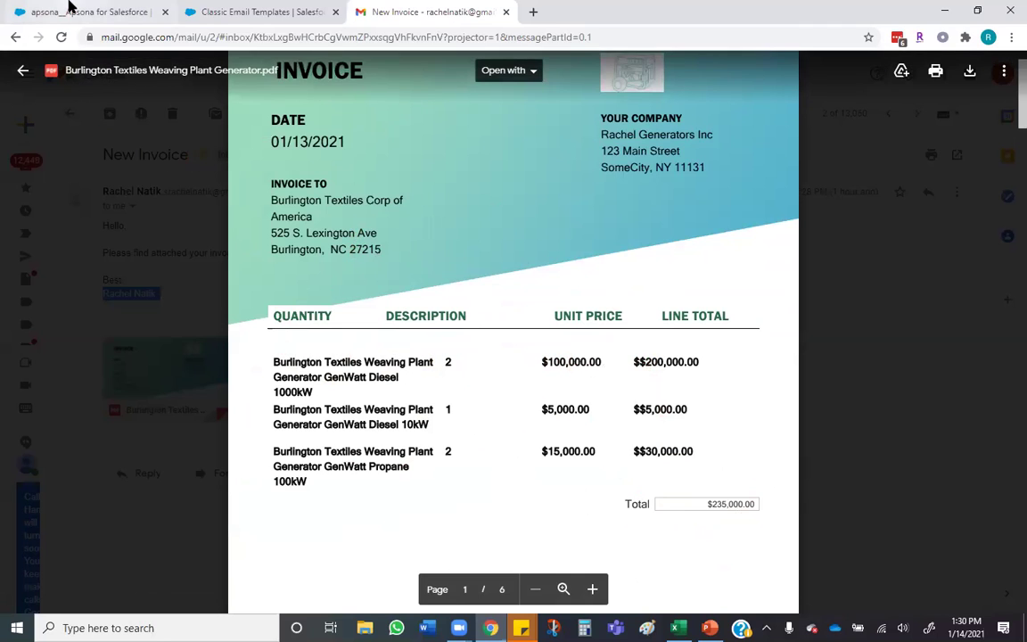
Switch back to Apsona and close the completed merge action
click(69, 9)
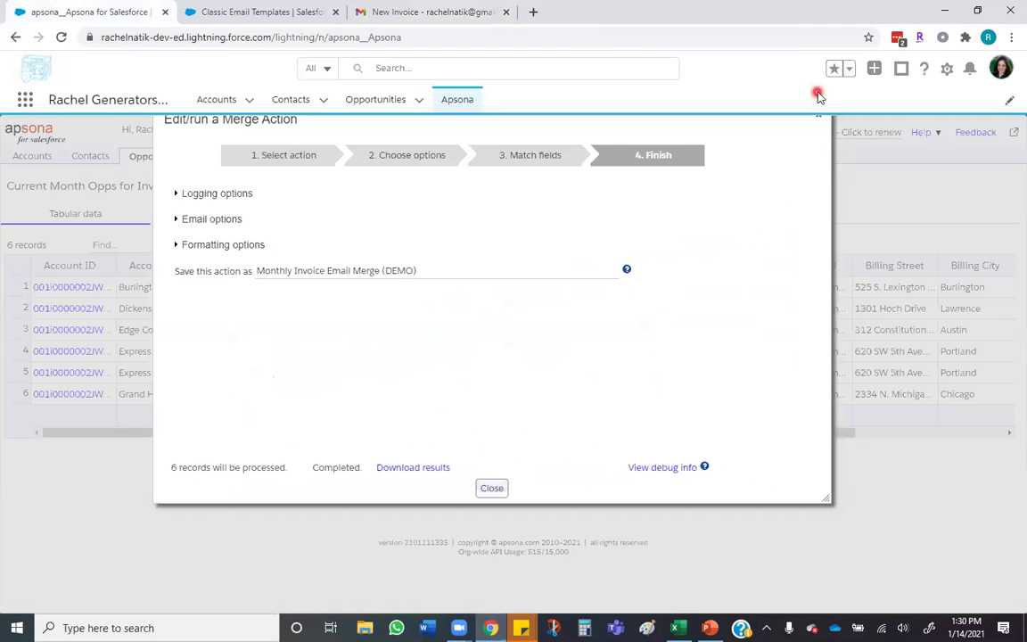
click(492, 489)
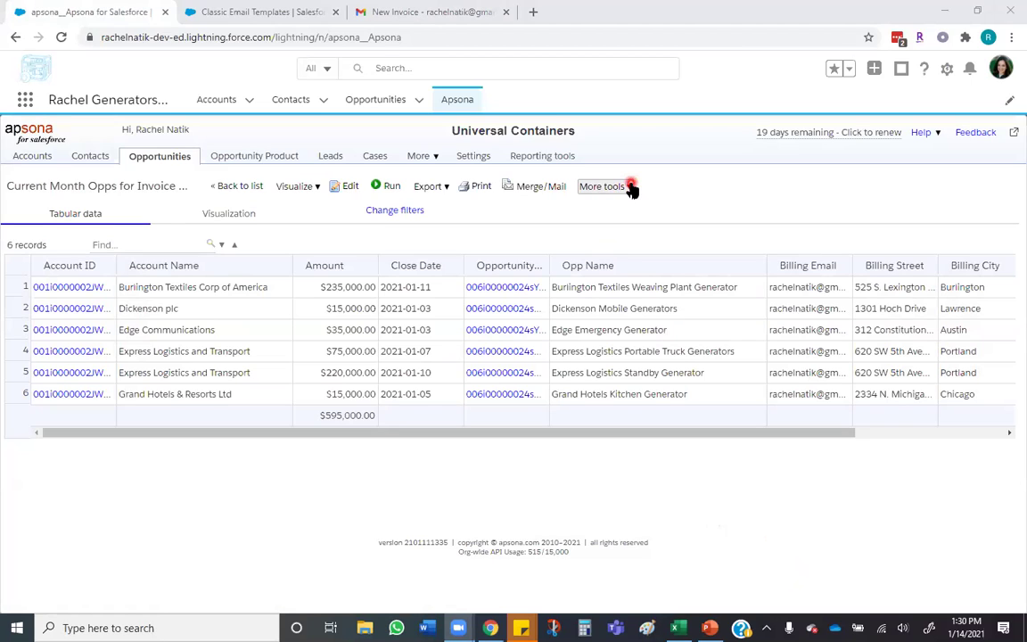
Select the Edge Communications and both Express Logistics rows, check the record scope in the merge dialog, and cancel it
click(269, 338)
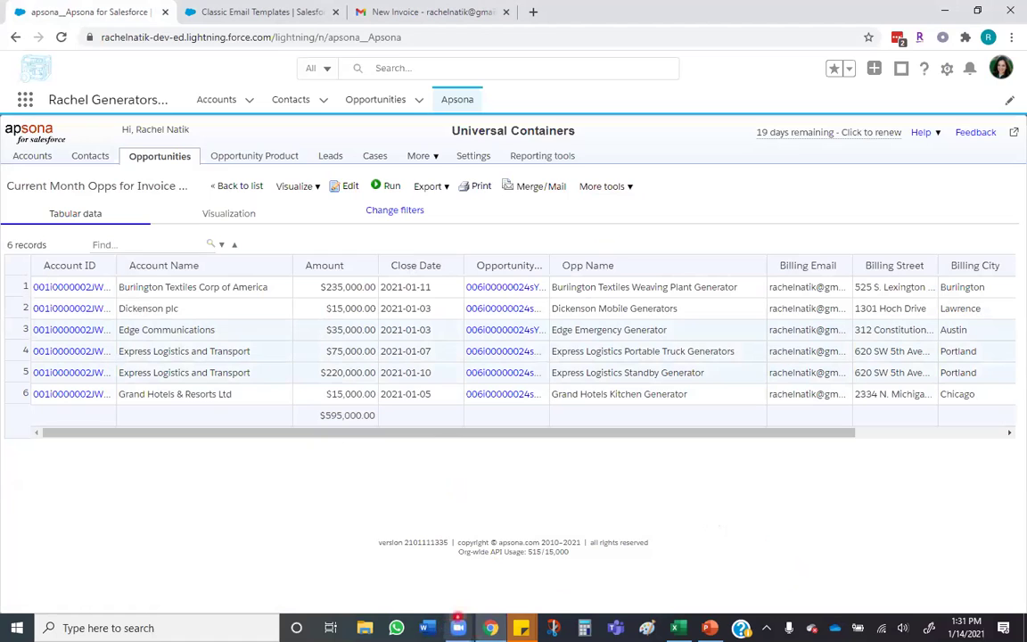
mouse_move(486, 628)
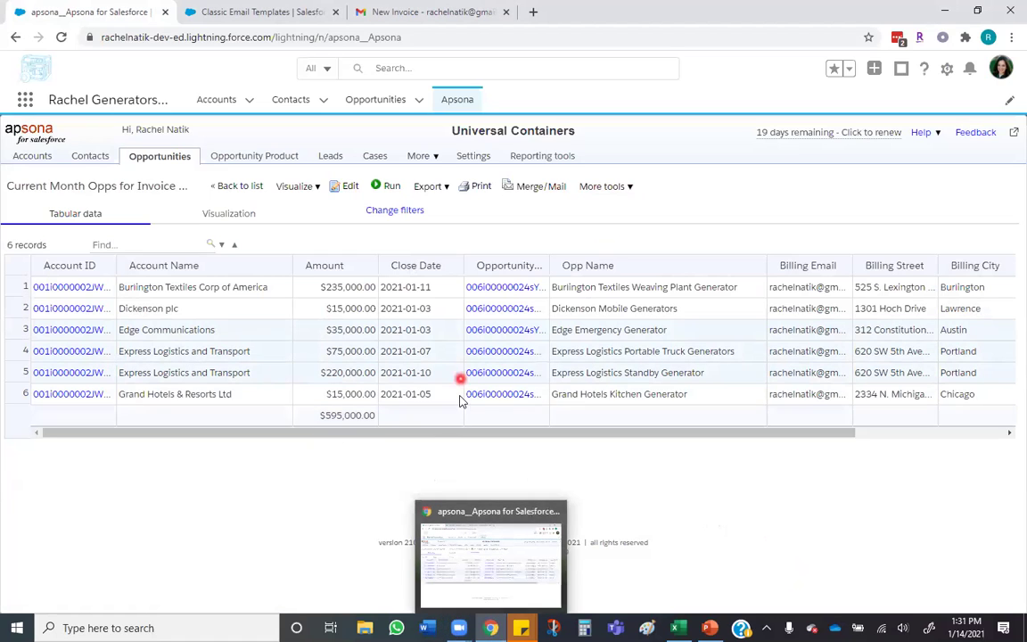
click(527, 189)
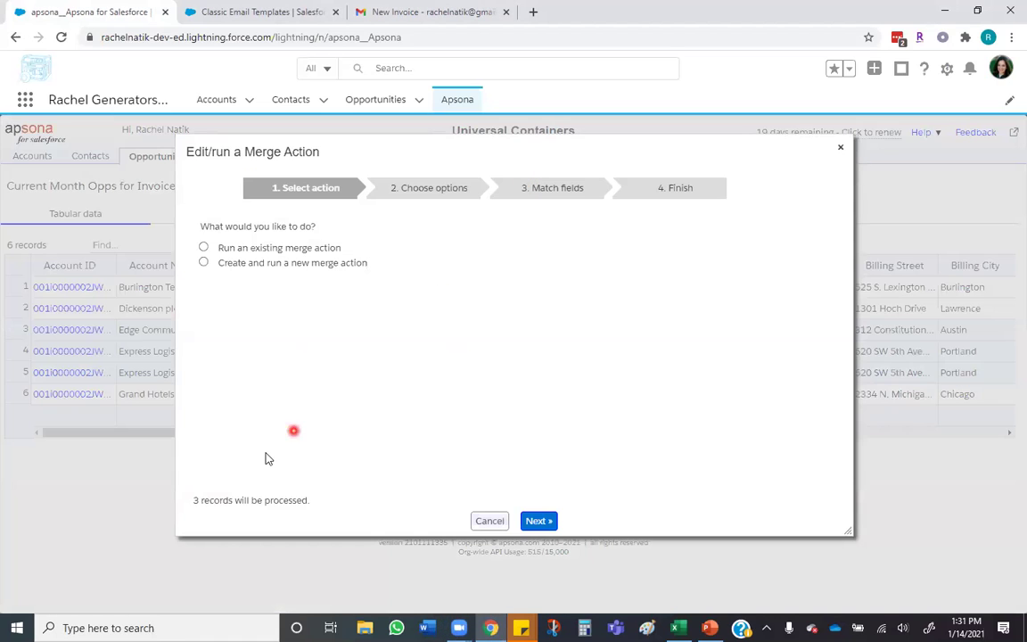
drag(309, 500, 253, 500)
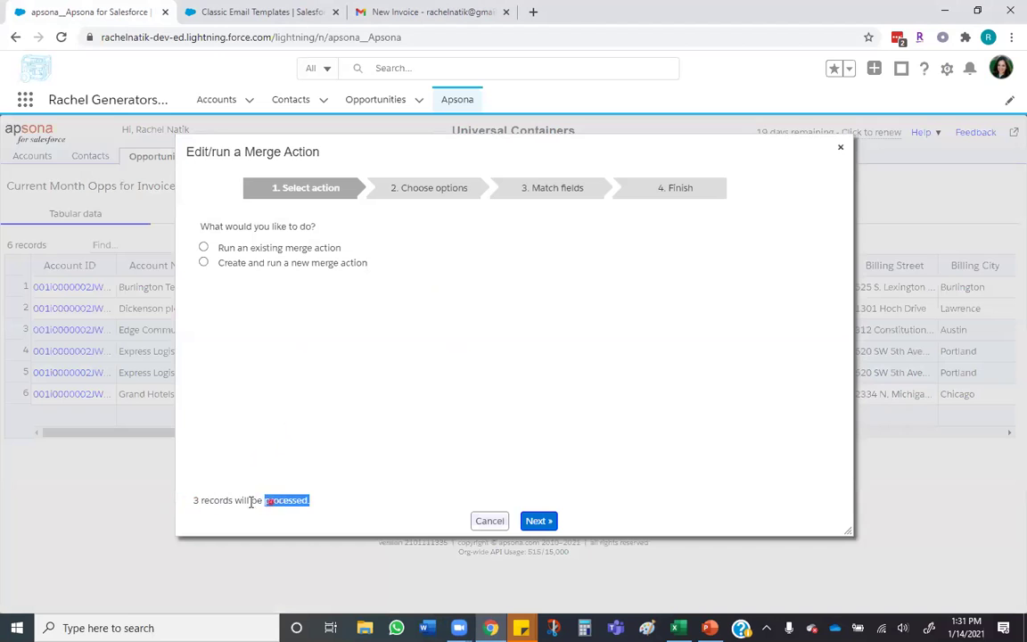
triple_click(185, 501)
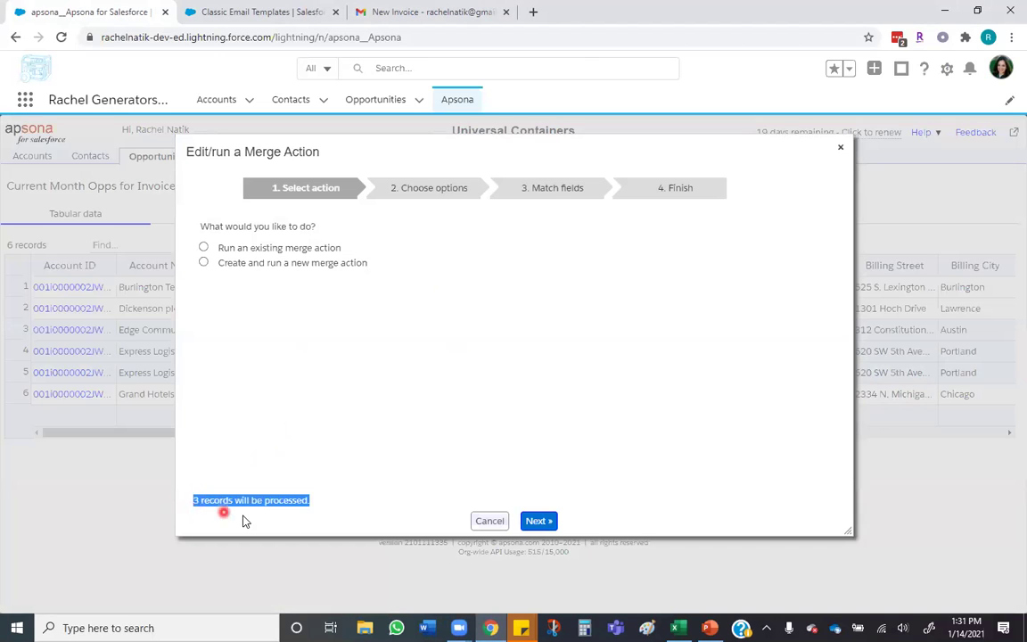
click(490, 521)
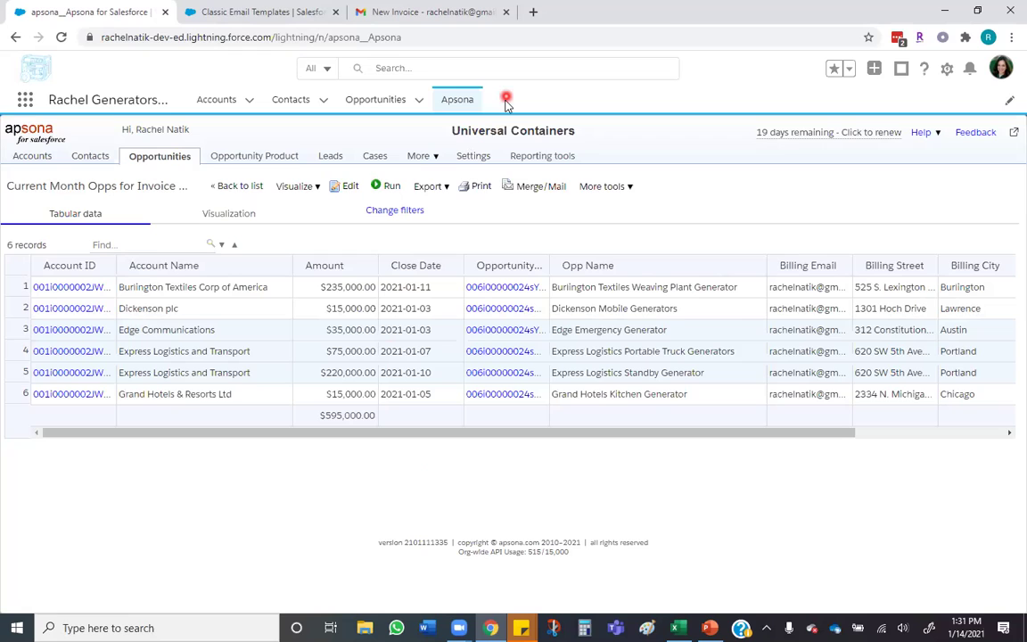
Open the saved merge actions, select Monthly Invoice Email Merge (DEMO), and start making button code for it
click(471, 158)
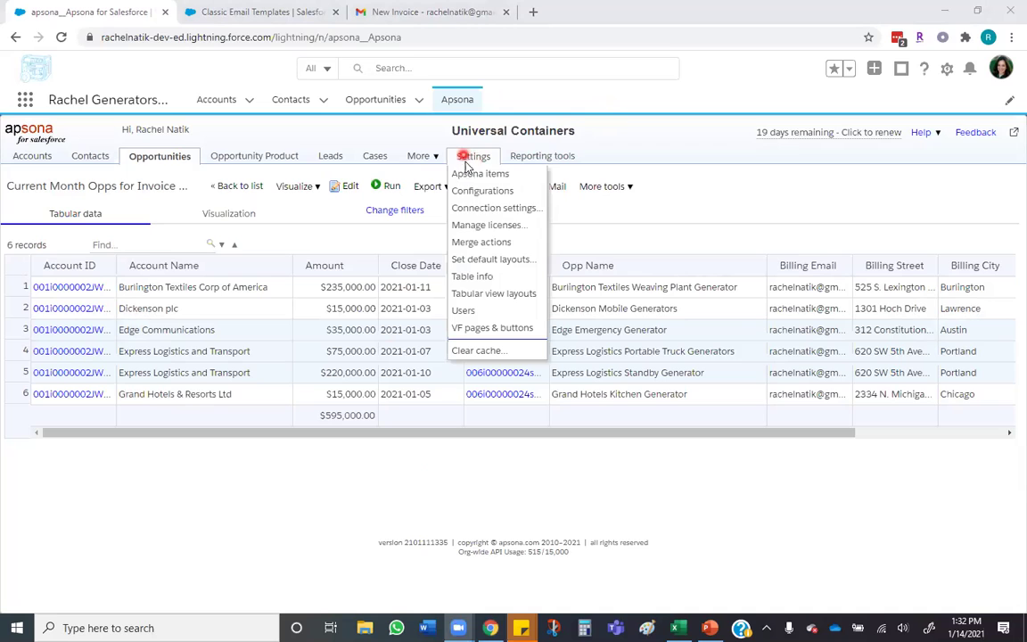
click(469, 242)
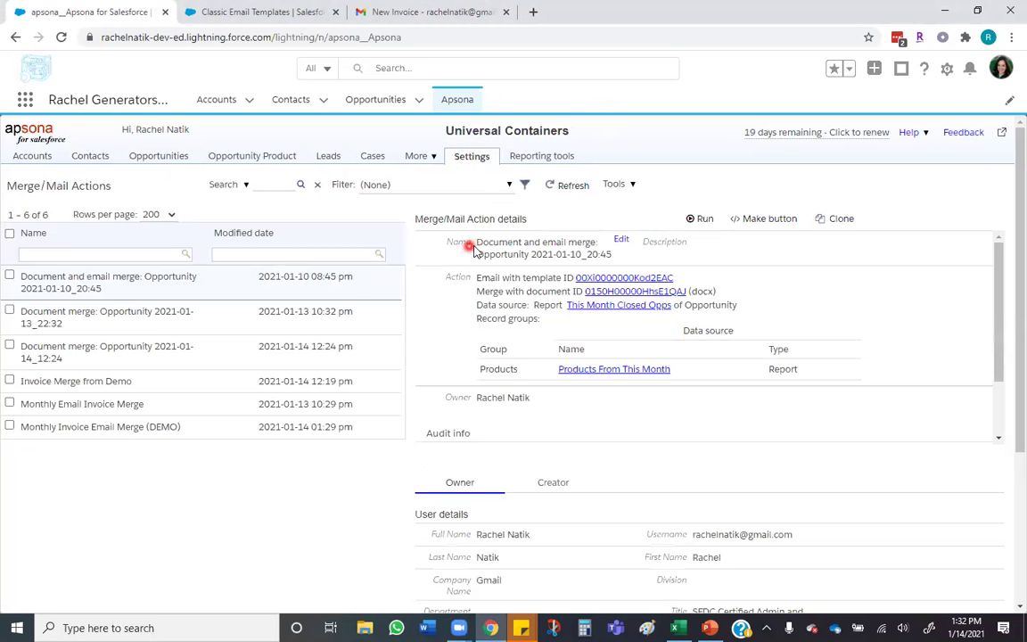
click(107, 428)
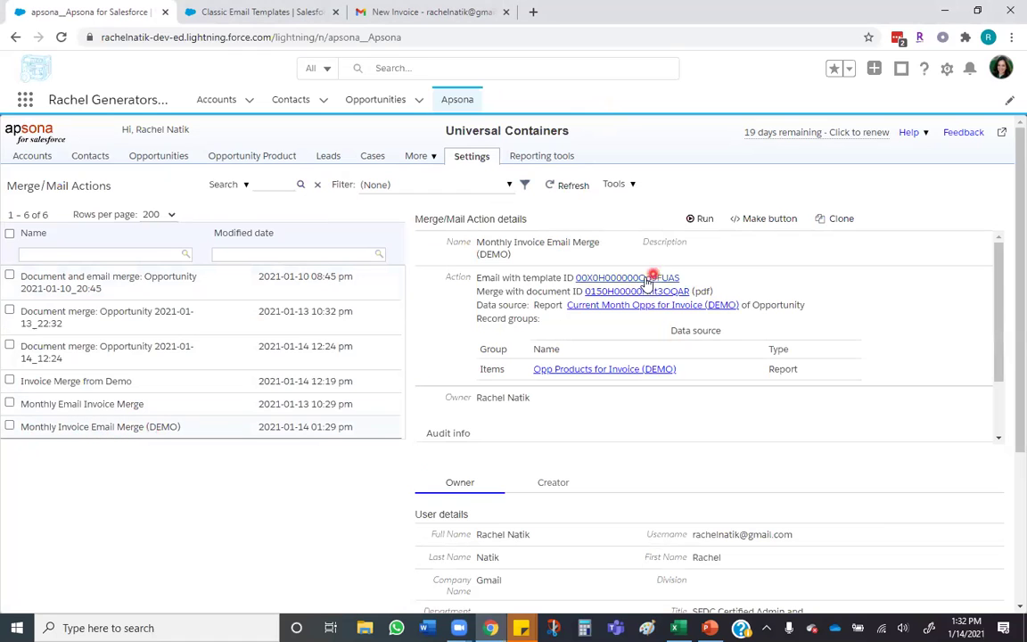
click(763, 220)
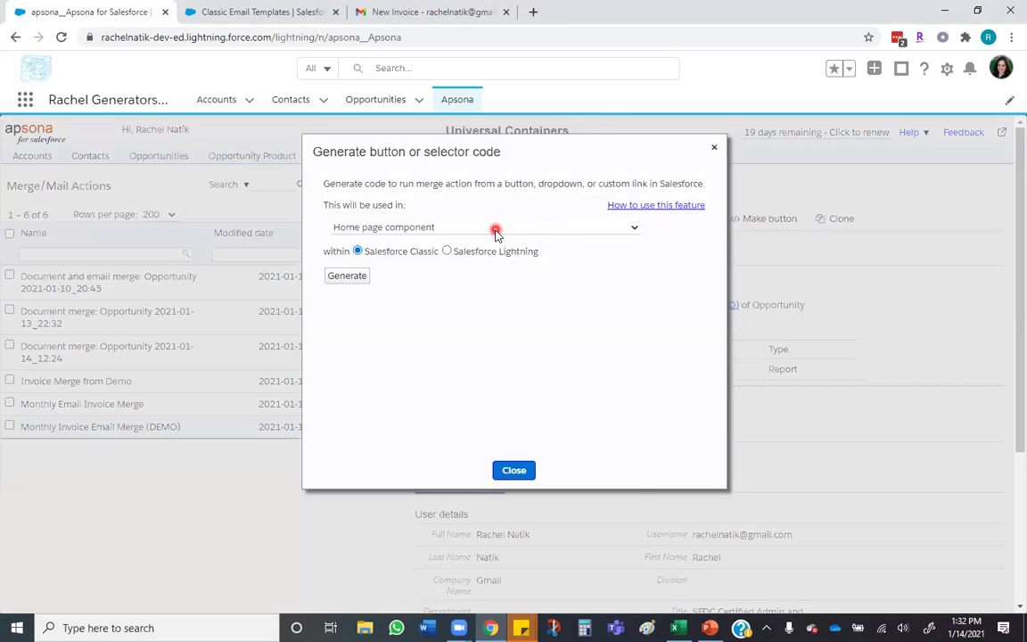
Generate the merge action's code for the Opportunity detail page within Salesforce Lightning and select the resulting code
click(495, 229)
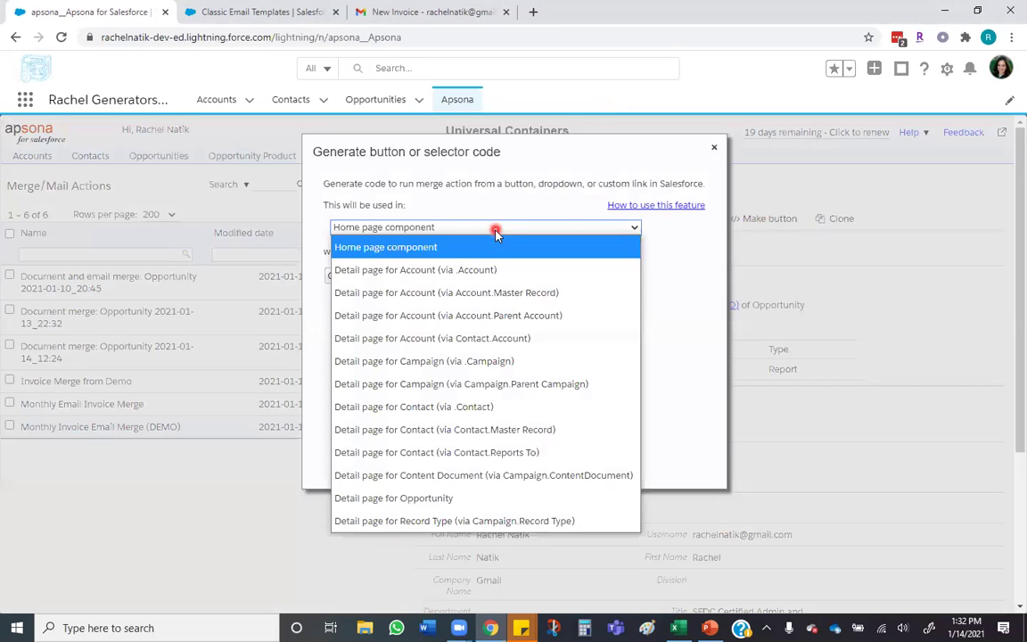
click(412, 499)
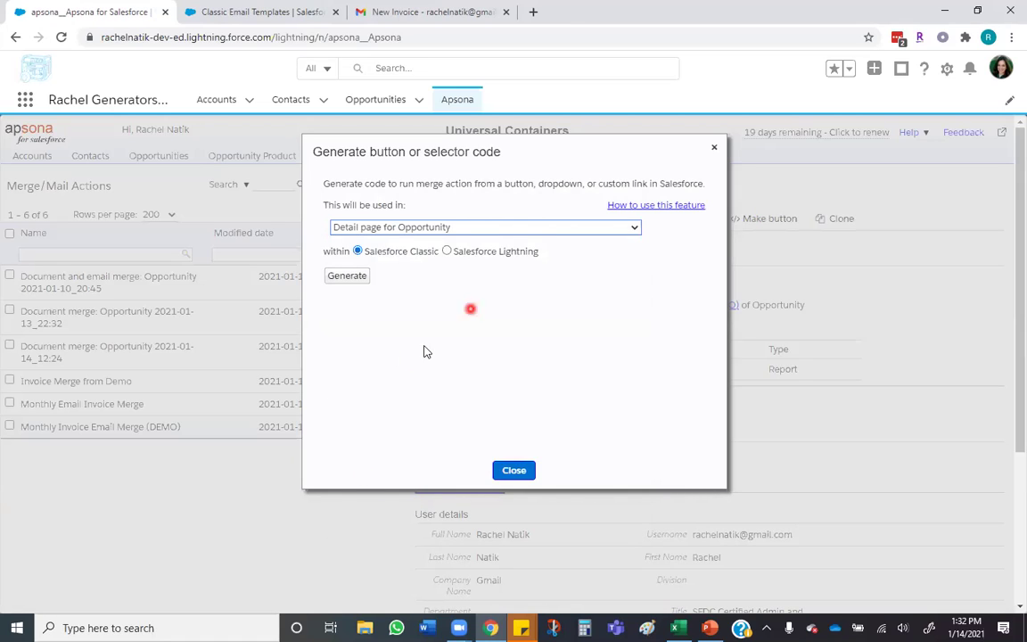
click(459, 252)
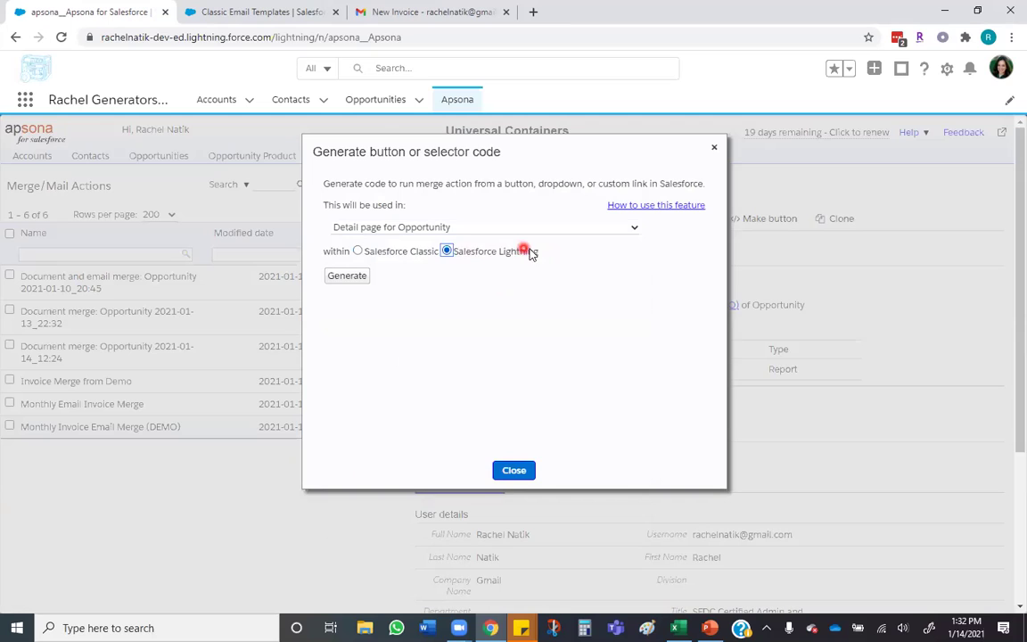
click(342, 276)
click(323, 303)
click(340, 278)
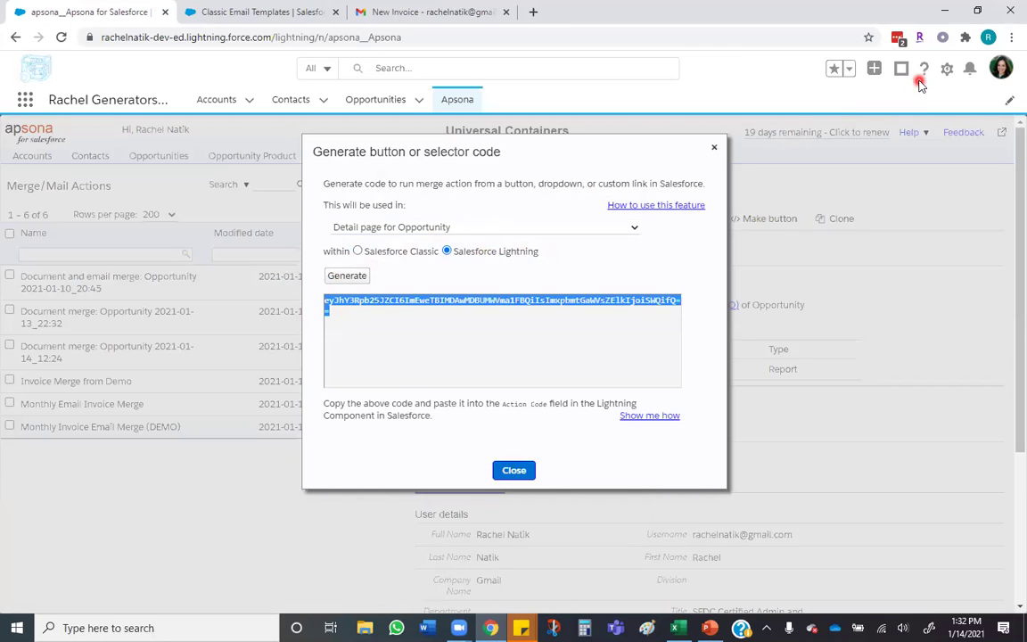
Open Salesforce Setup in a separate browser tab and close the Apsona tab
click(946, 69)
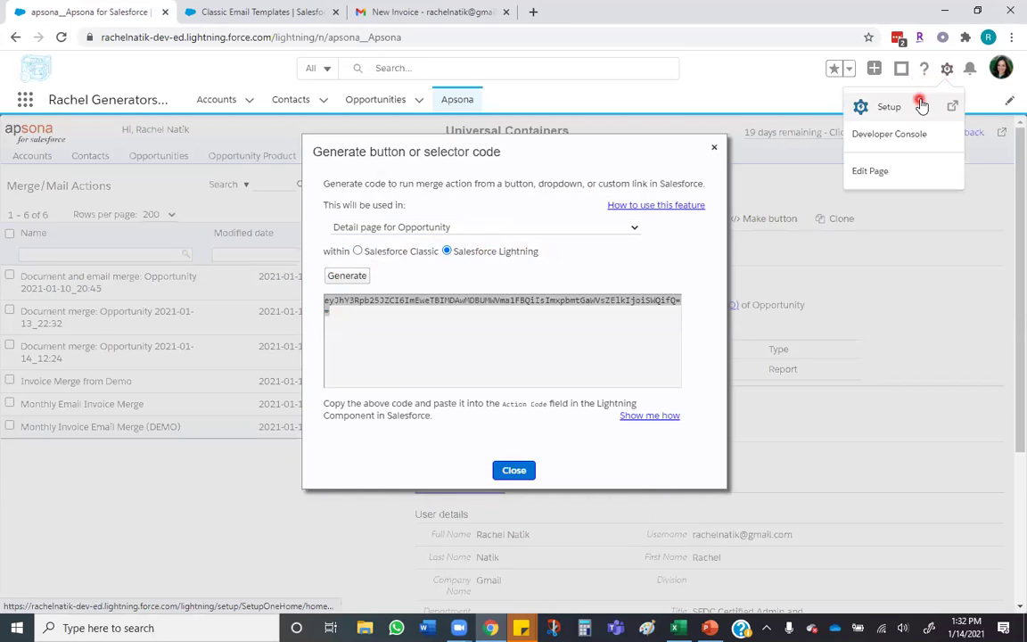
click(922, 106)
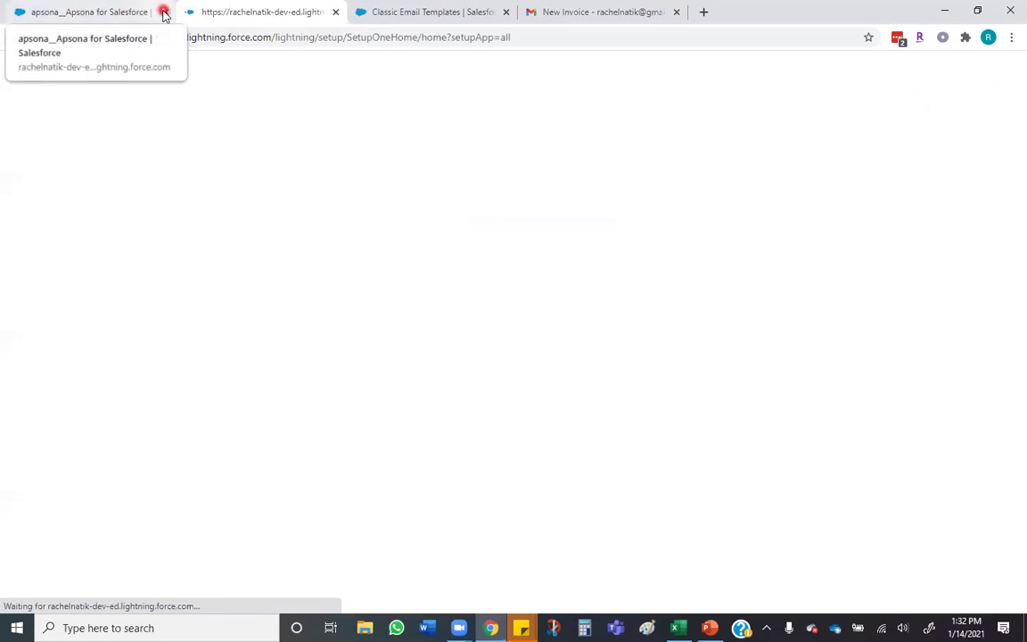
click(164, 13)
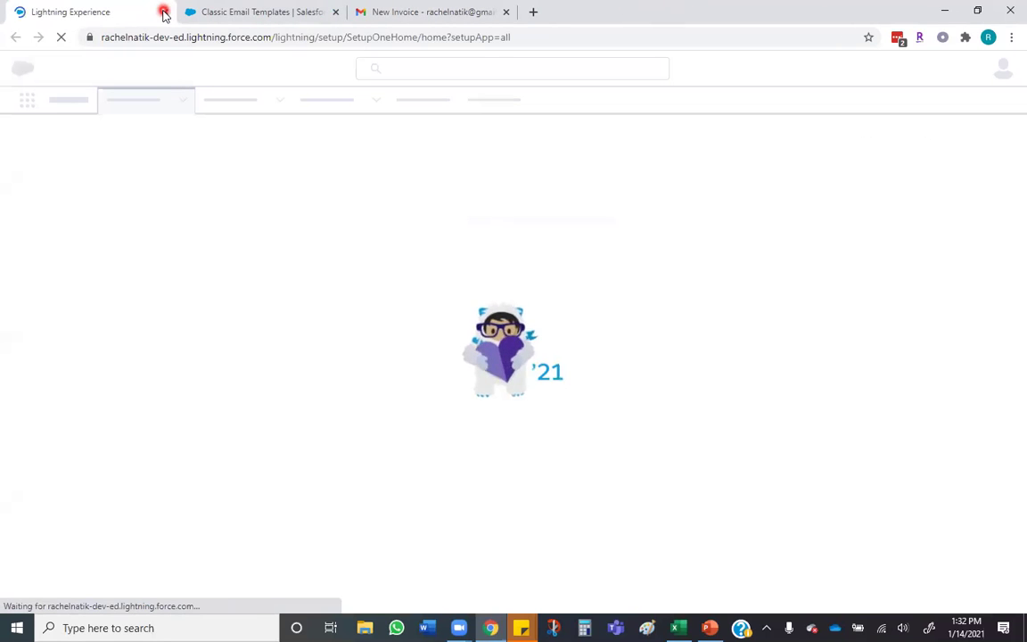